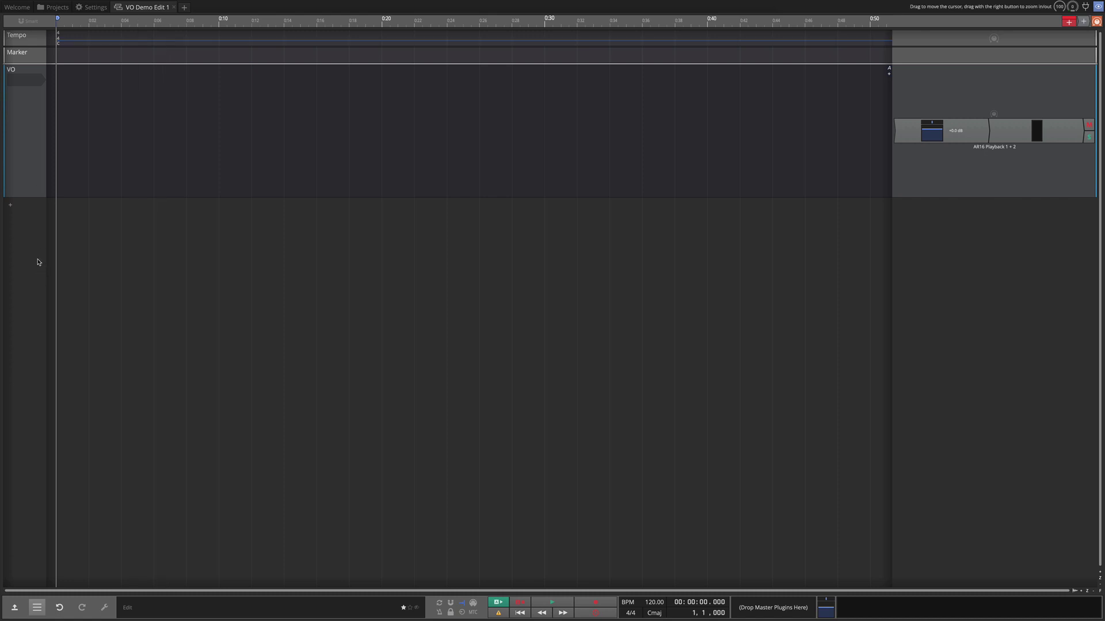
Assign an audio input to the VO track so it is ready for recording.
left_click(21, 146)
left_click(24, 84)
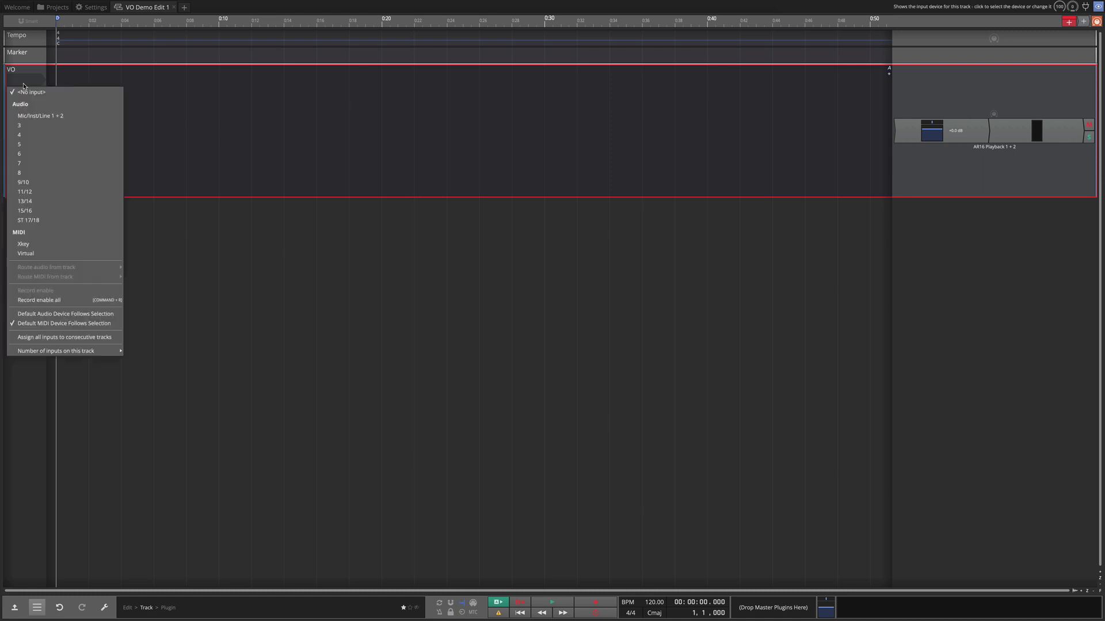
left_click(52, 132)
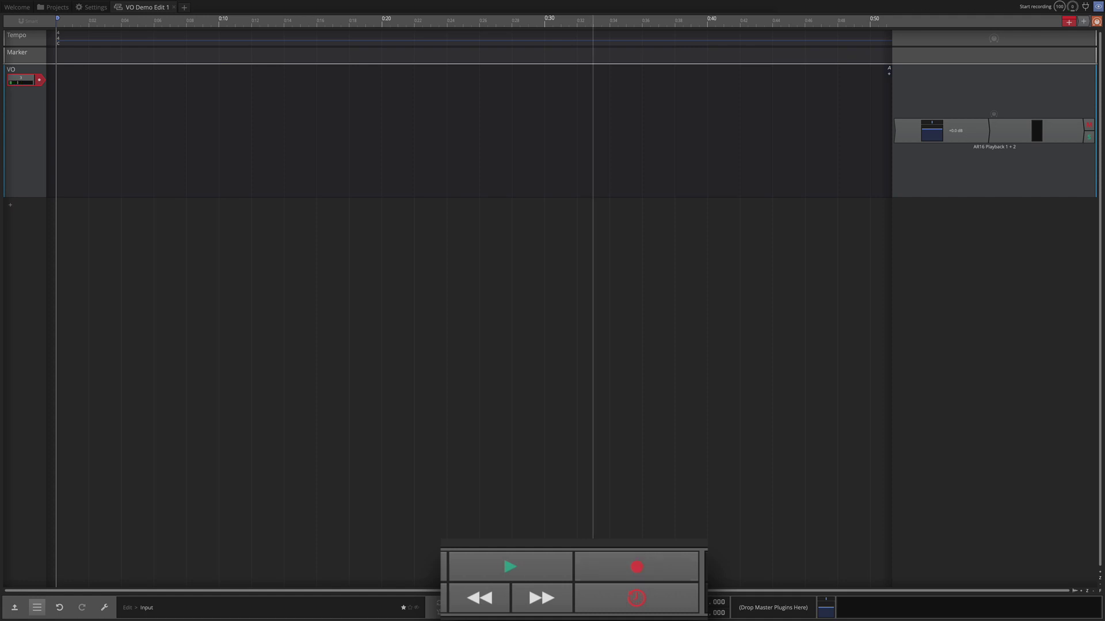
Record a voice-over take of about 1 min 29 s on the VO track, stop, and return to the start of the edit.
left_click(596, 604)
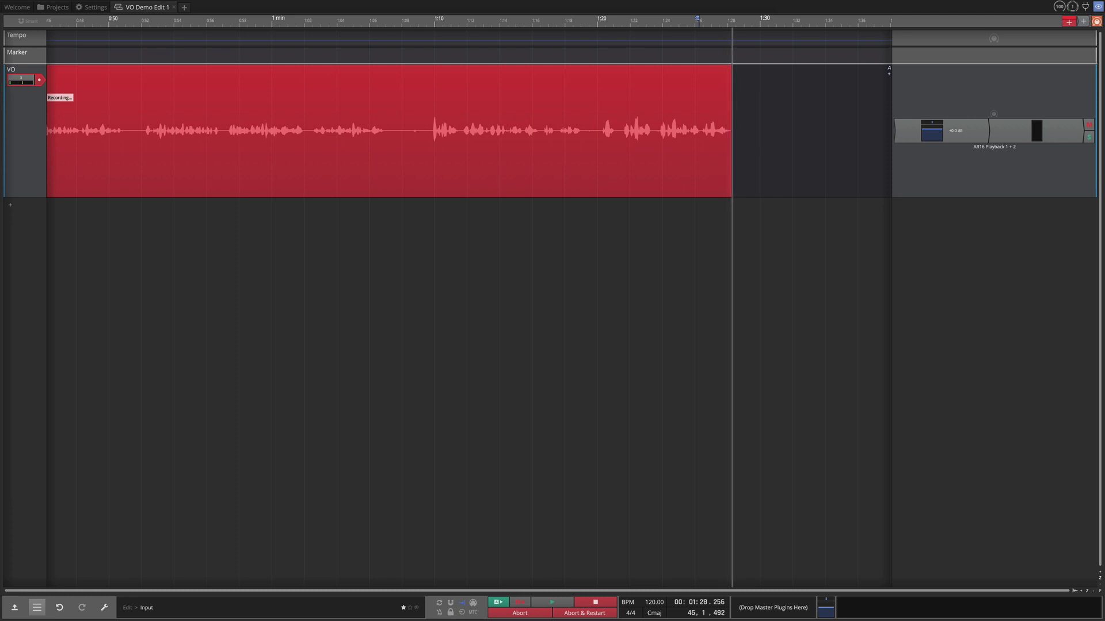
key("space")
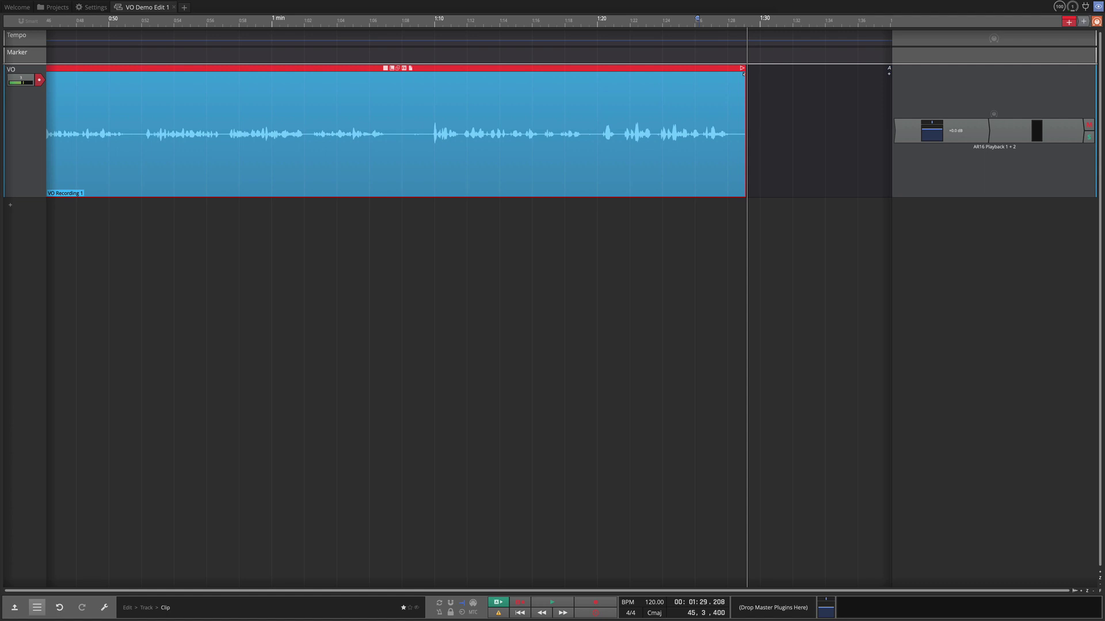
key("Home")
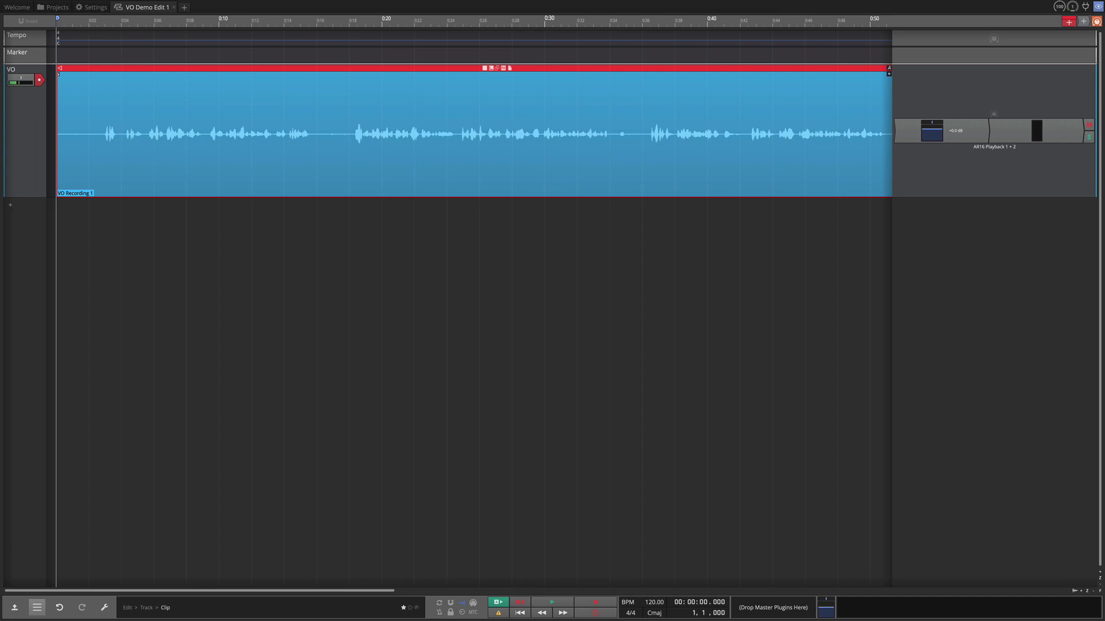
In the General settings, set the tracks area drag behaviour to "Drag to draw marked region".
left_click(87, 8)
left_click(50, 25)
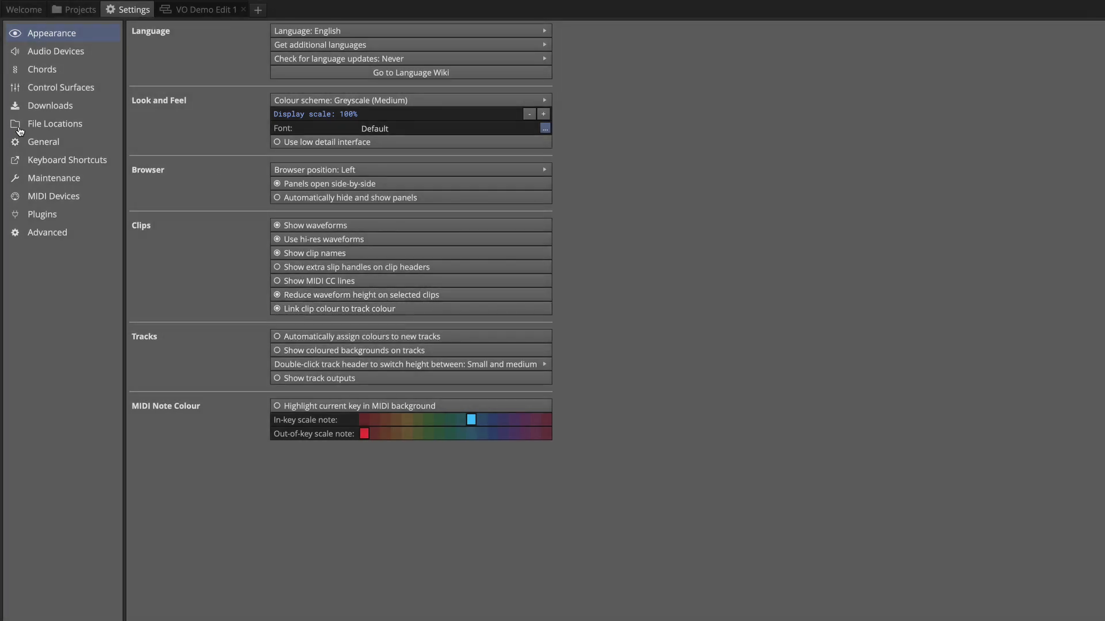
left_click(38, 142)
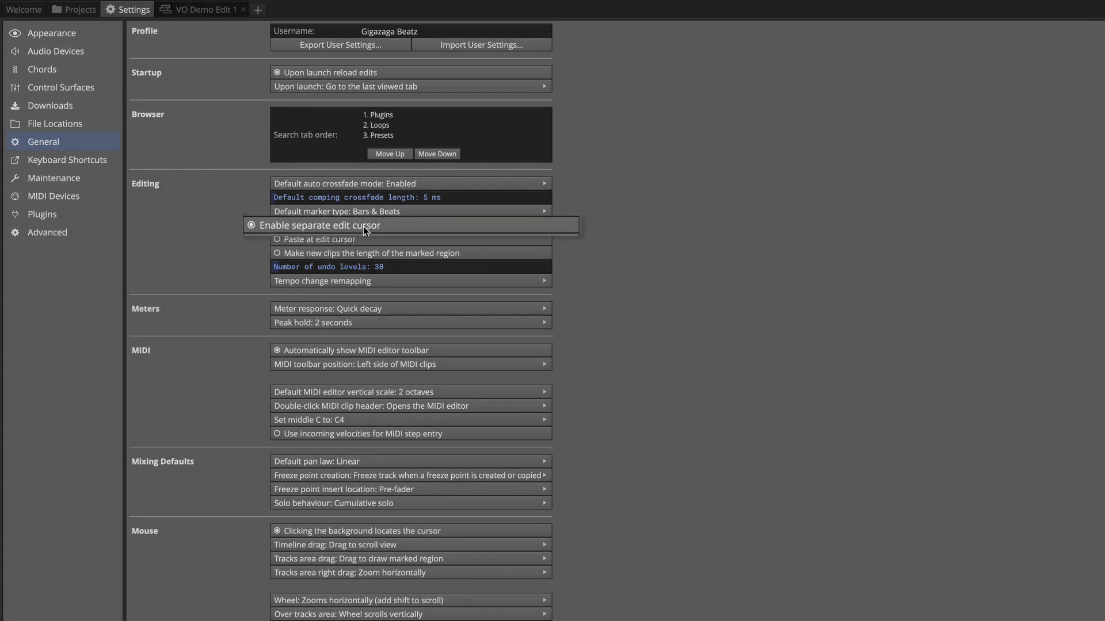
scroll(235, 455, "down", 3)
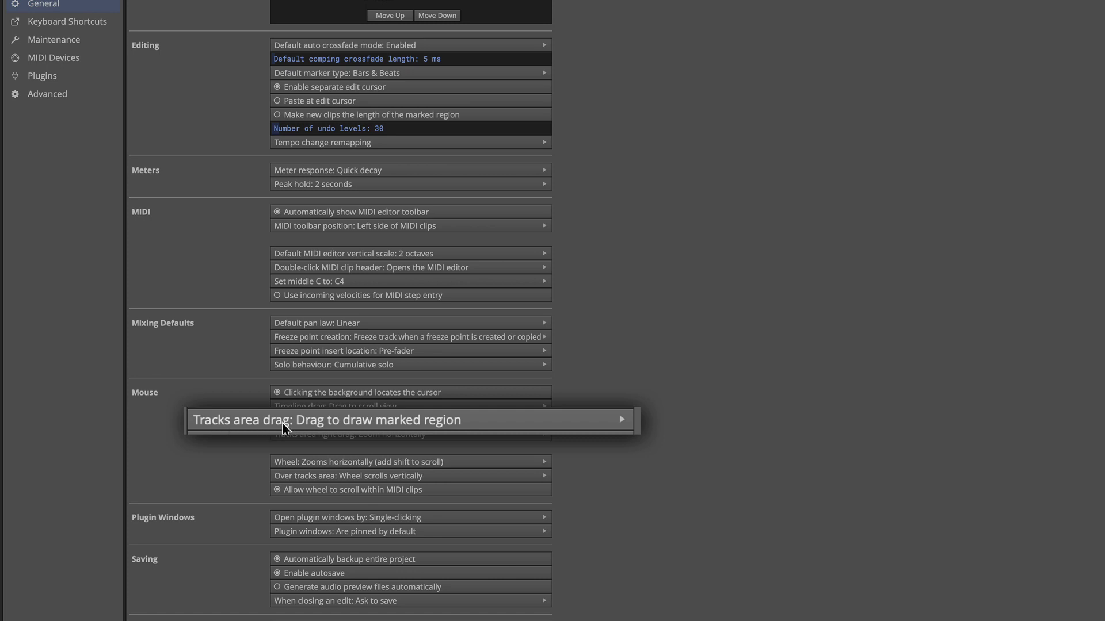
left_click(389, 423)
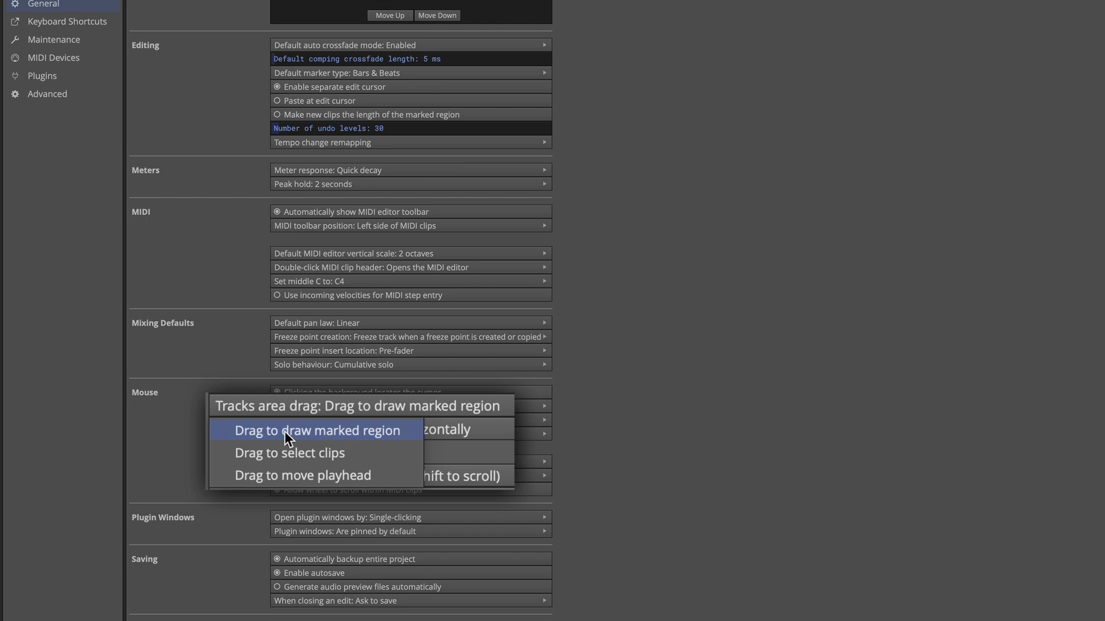
left_click(340, 430)
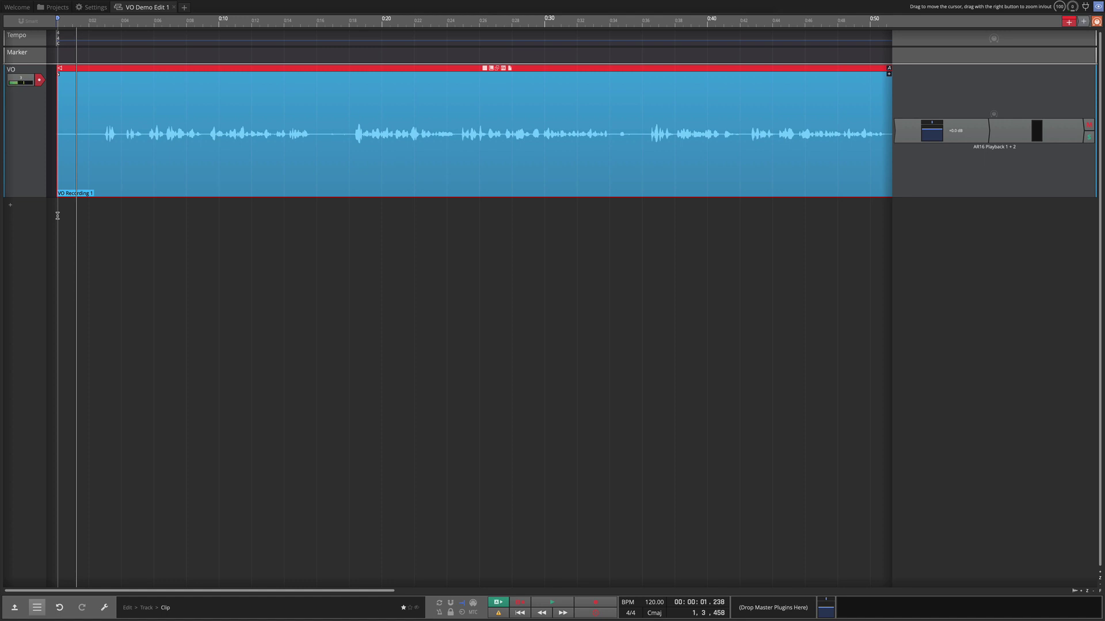
Mark the silence at the start of the recording, from 0 to about 2.9 s, and delete it.
left_click_drag(87, 109, 127, 116)
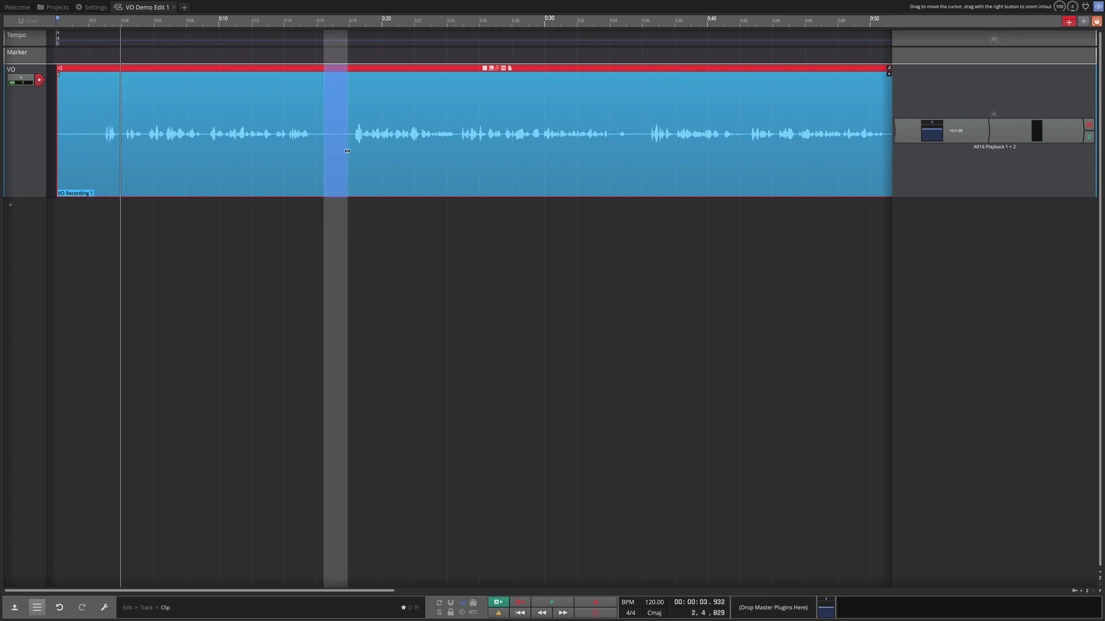
left_click_drag(347, 151, 506, 150)
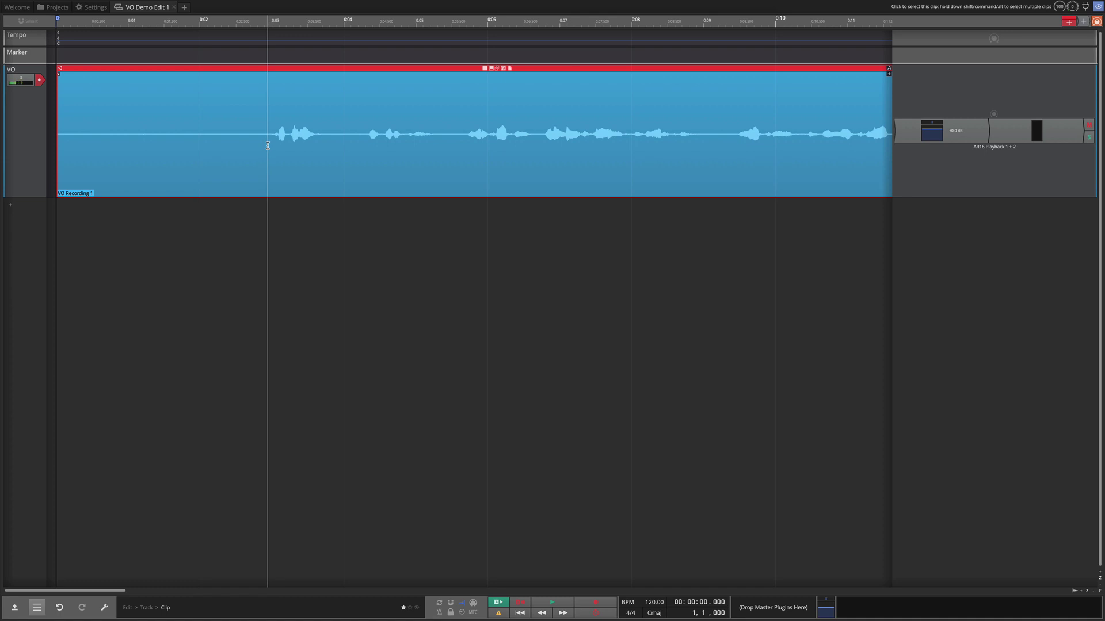
left_click_drag(268, 145, 43, 151)
key("Delete")
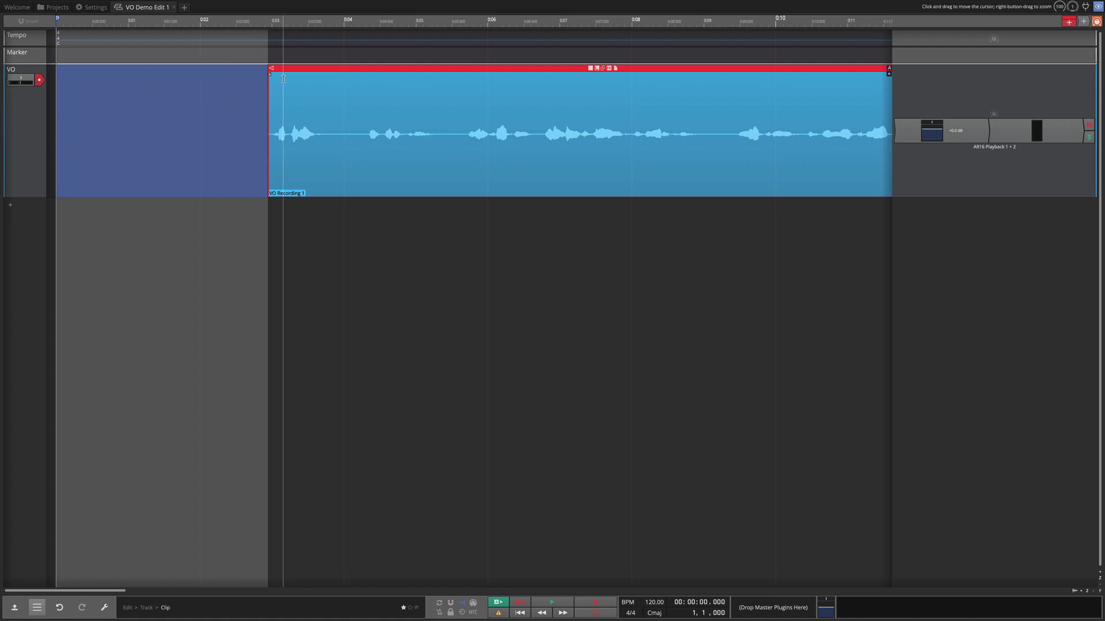
Add a short fade-in to the start of the VO clip and play back the new opening.
scroll(284, 79, "up", 1)
scroll(283, 79, "up", 1)
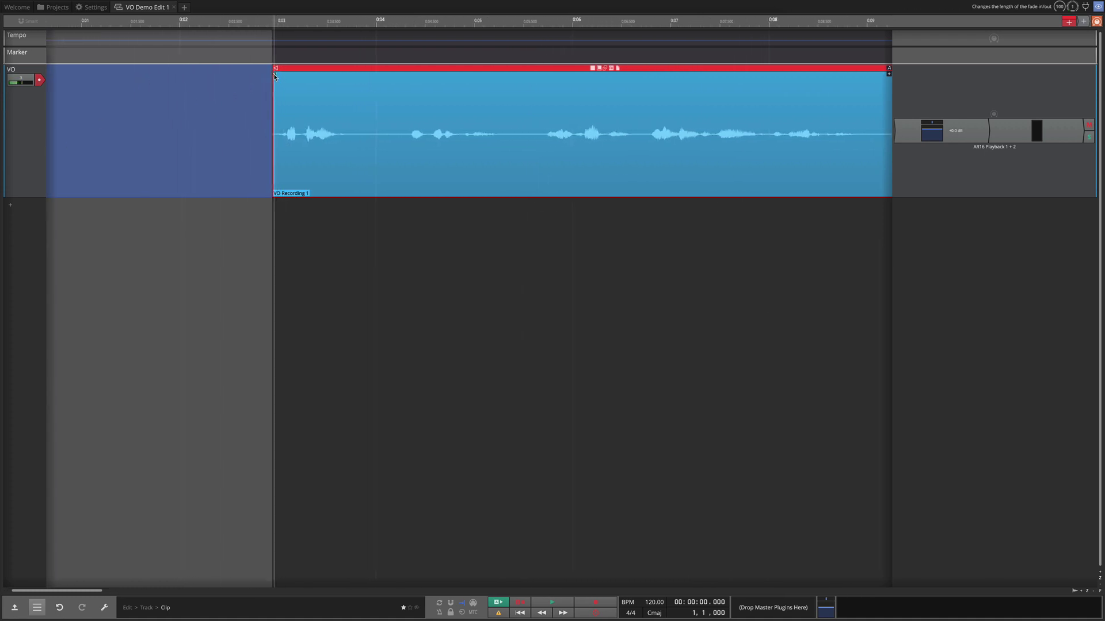
left_click_drag(278, 76, 279, 76)
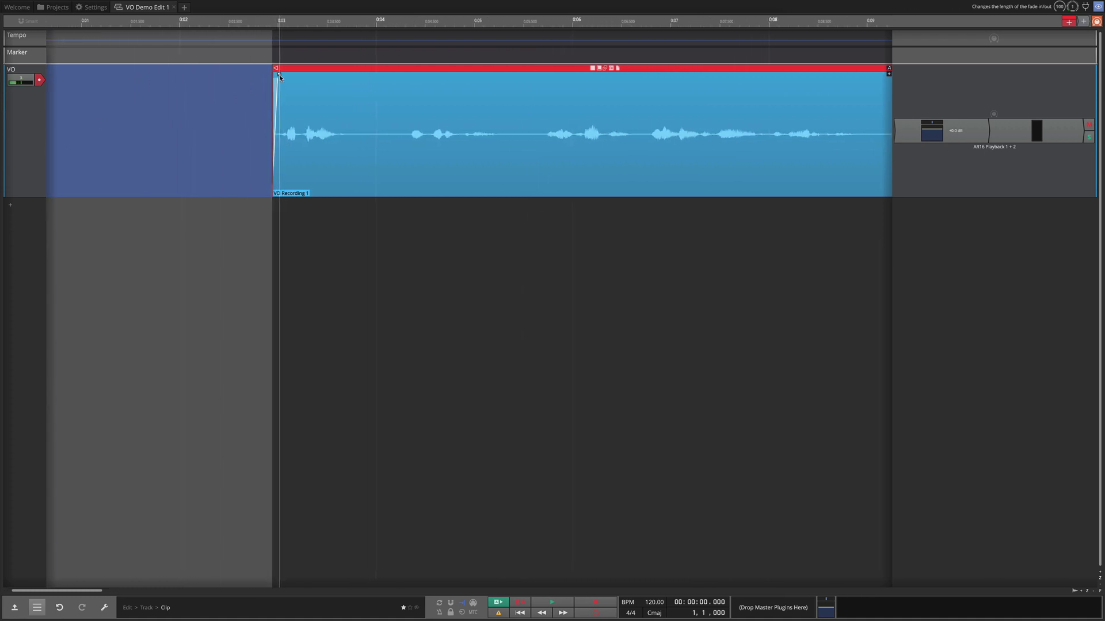
left_click(226, 92)
key("space")
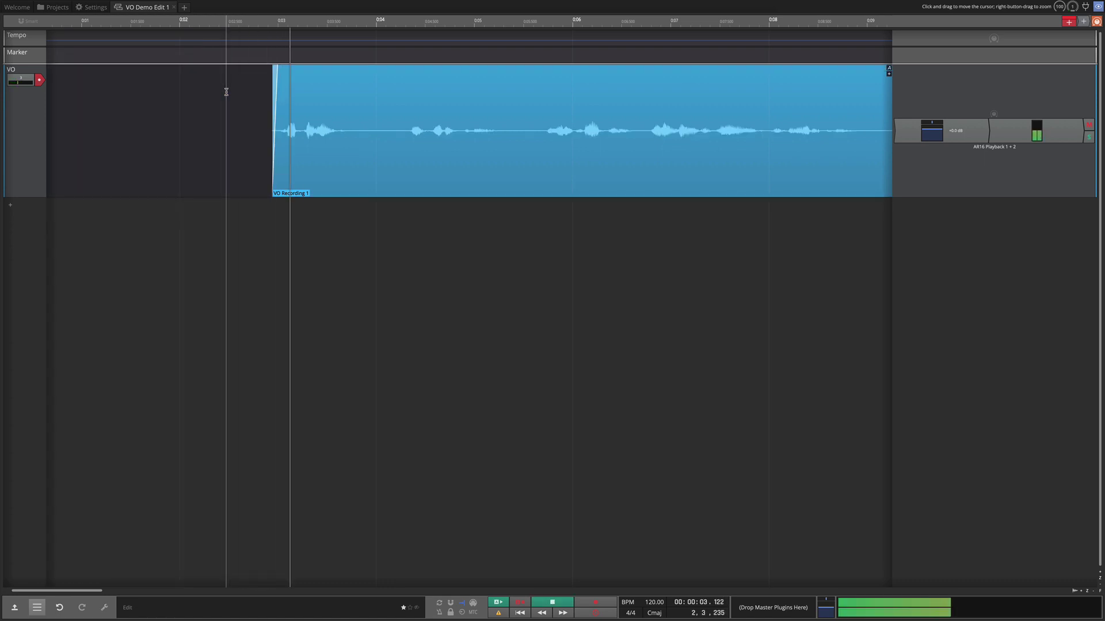
scroll(158, 107, "left", 2)
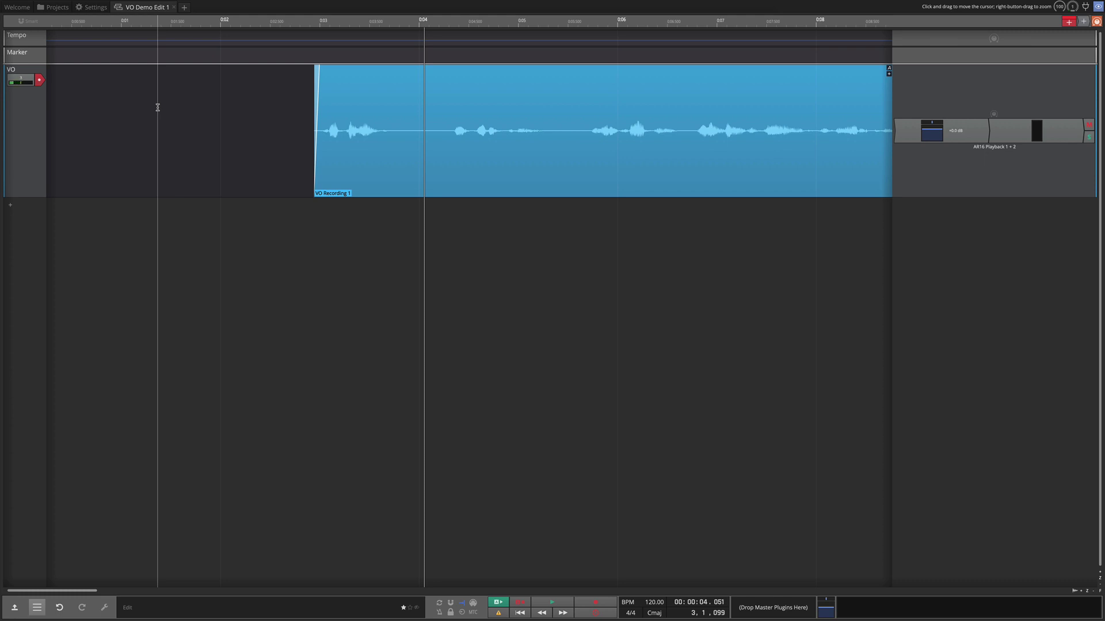
Choose Seconds as the timeline's timebase and check the Snap-to-grid option.
right_click(187, 22)
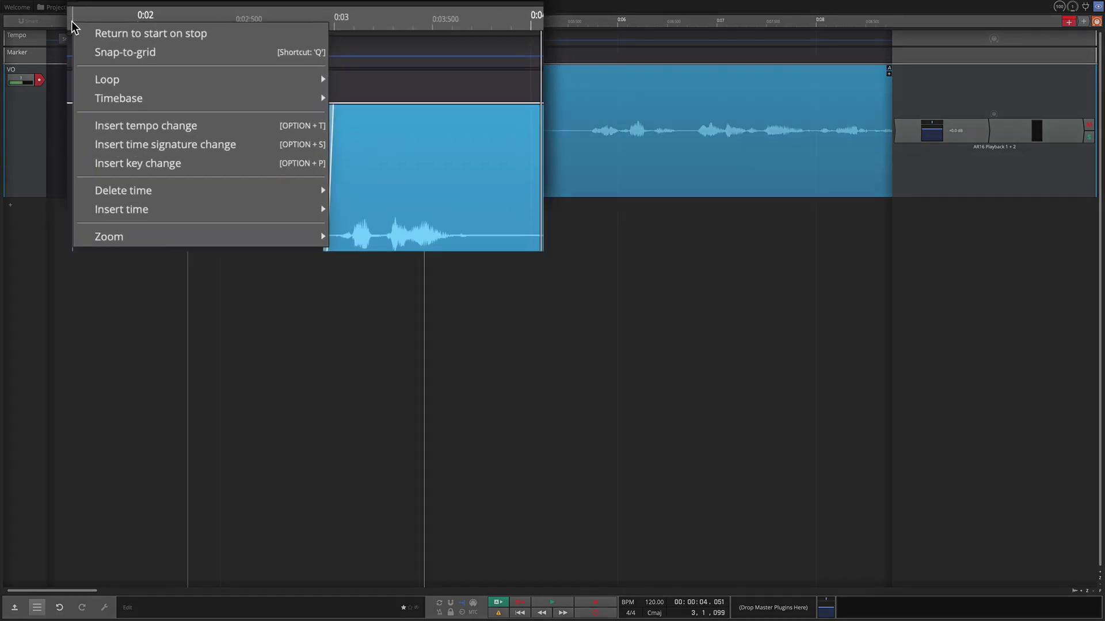
mouse_move(153, 103)
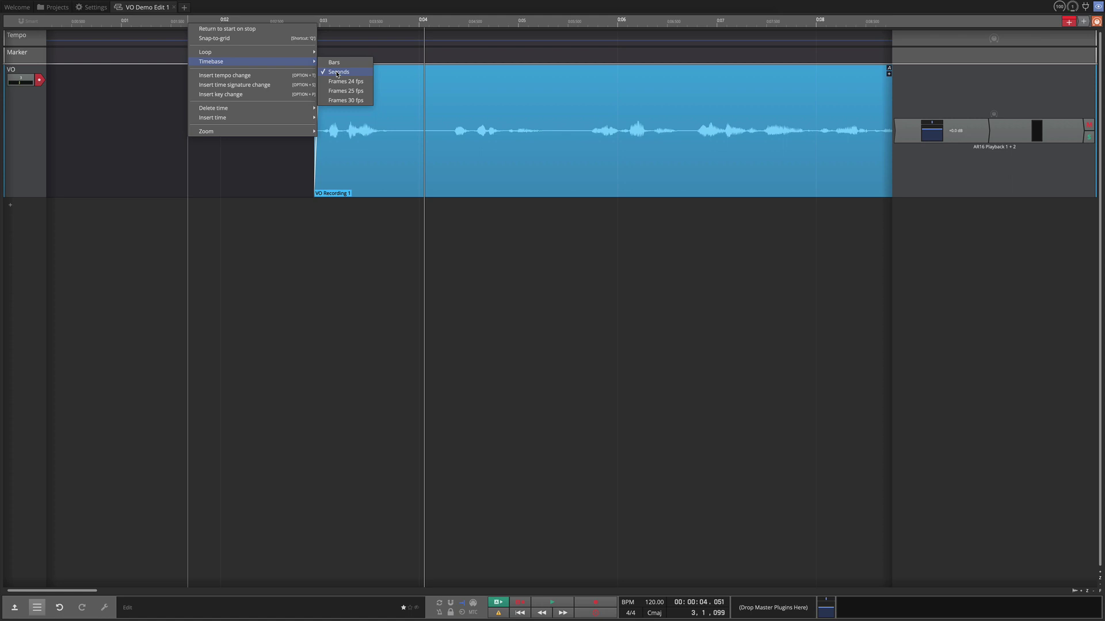
left_click(338, 72)
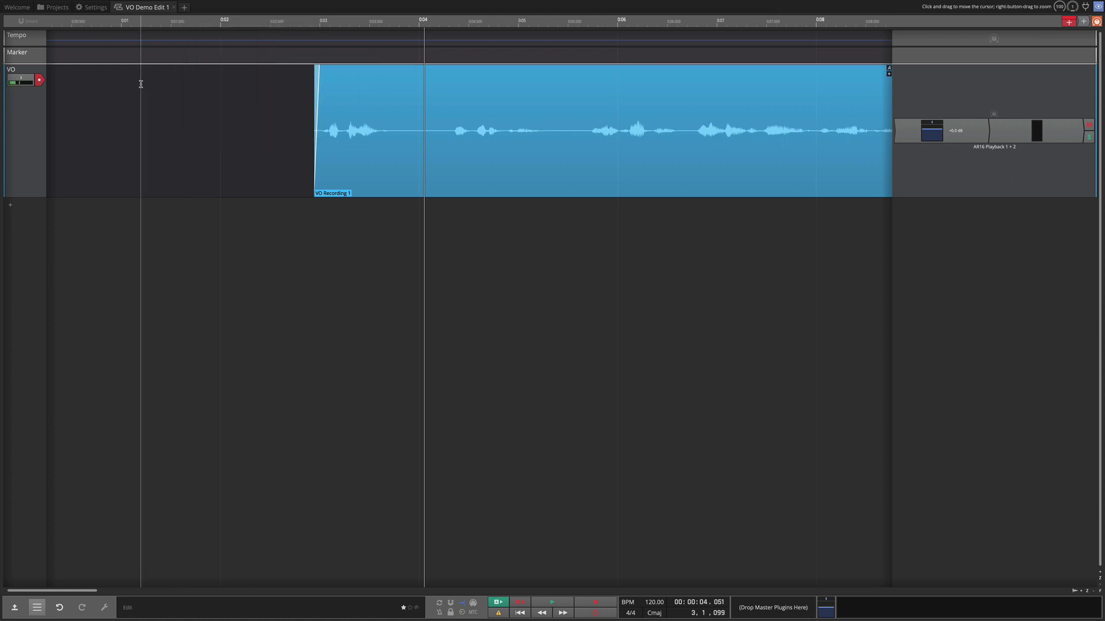
right_click(318, 21)
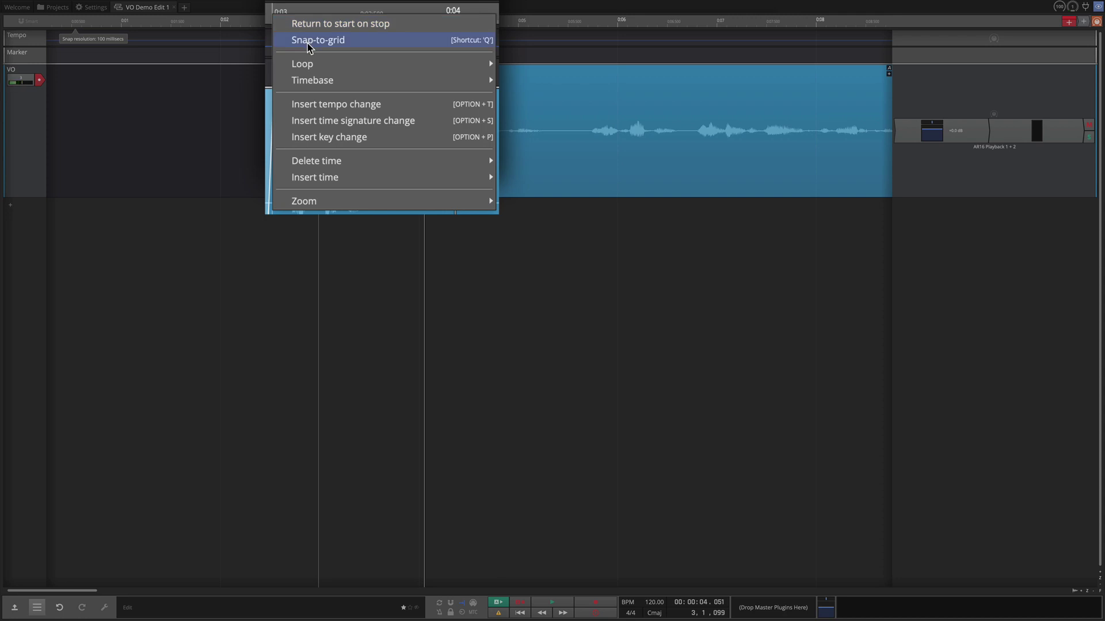
left_click(311, 40)
left_click(198, 118)
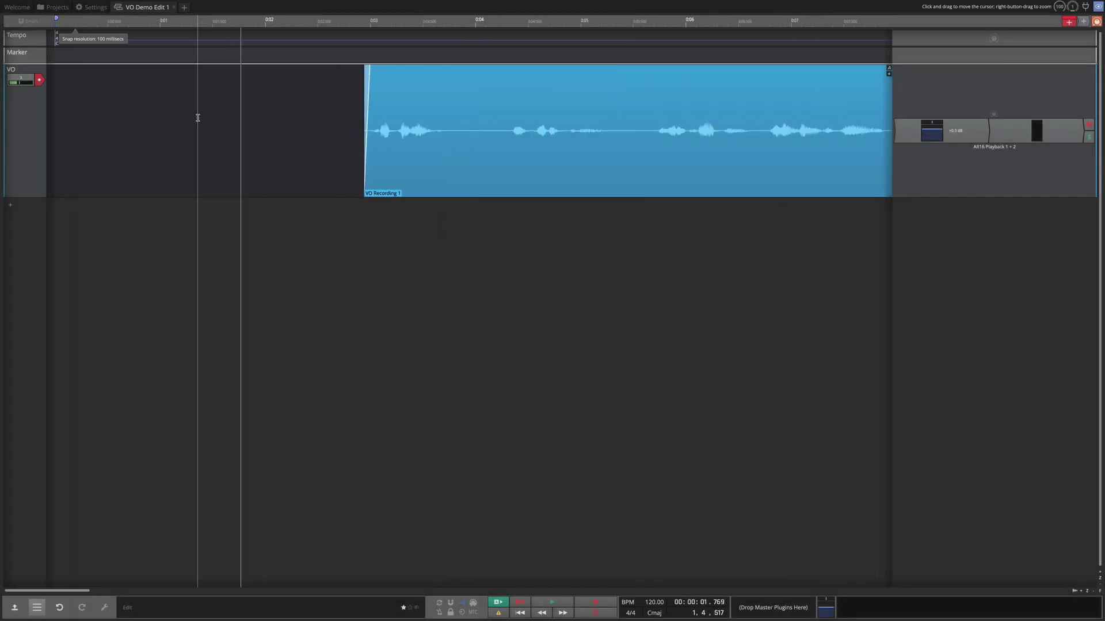
Move the VO clip earlier so it starts at about 0.5 s and place the playhead just before it.
scroll(198, 117, "up", 2)
scroll(197, 118, "down", 1)
scroll(198, 118, "up", 1)
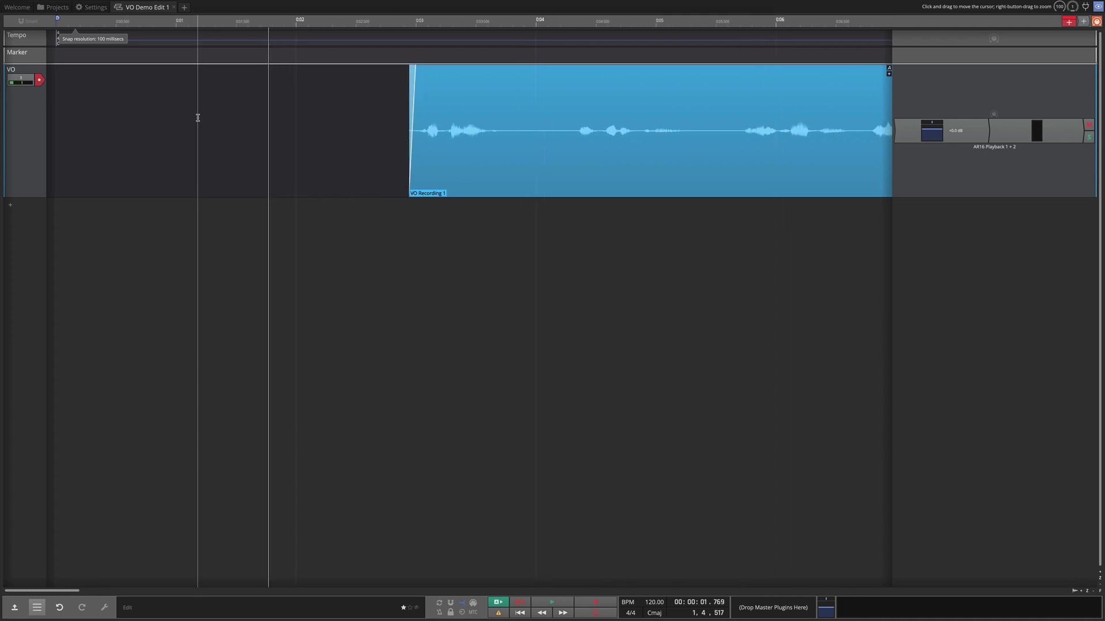
scroll(198, 117, "up", 2)
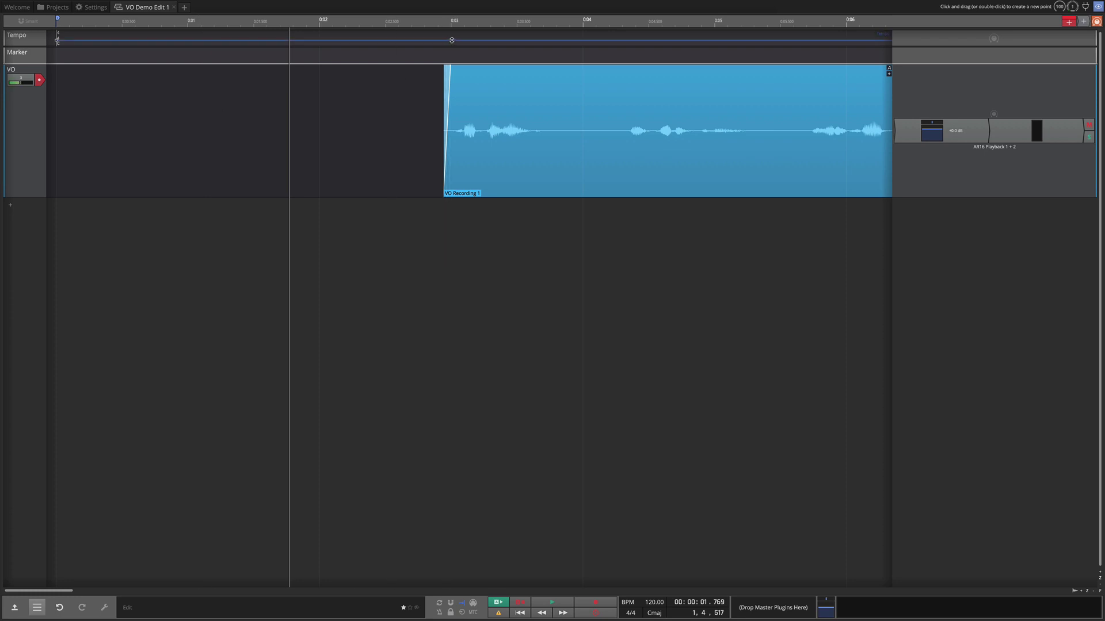
scroll(114, 92, "up", 2)
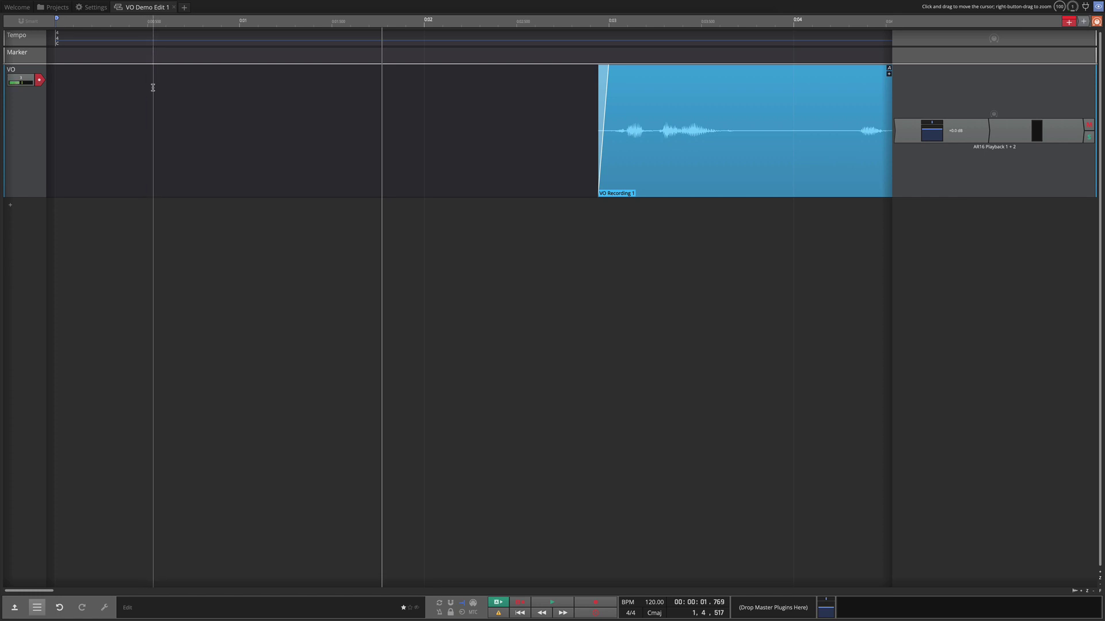
mouse_move(631, 89)
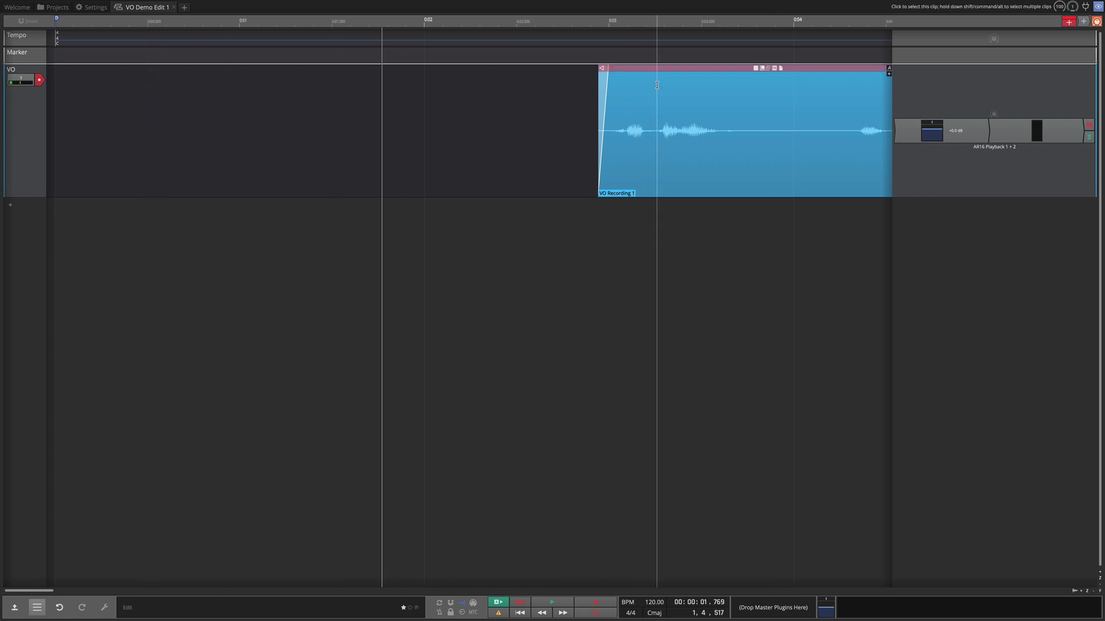
left_click_drag(680, 69, 228, 73)
left_click(147, 25)
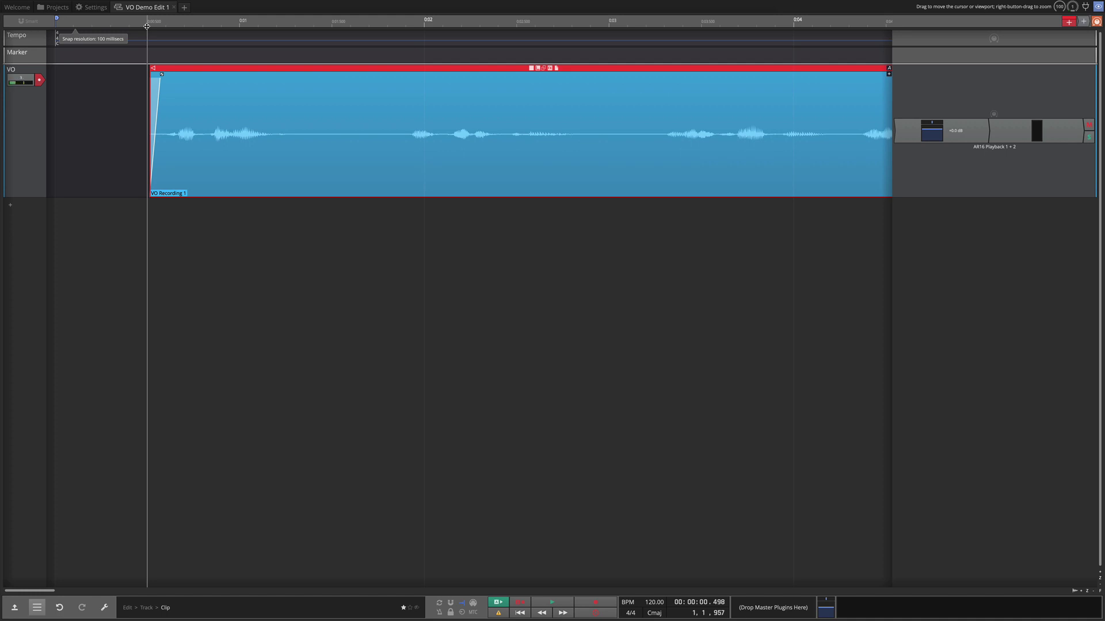
Raise the VO clip's gain and play the opening back from just before the clip.
right_click(292, 69)
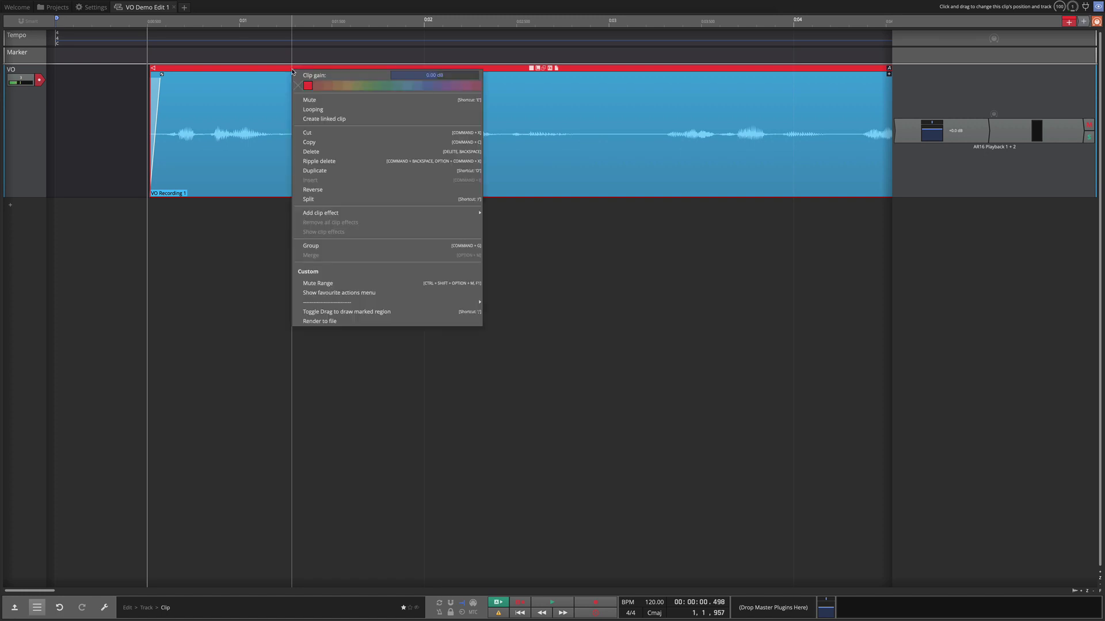
left_click_drag(479, 70, 508, 69)
left_click(314, 241)
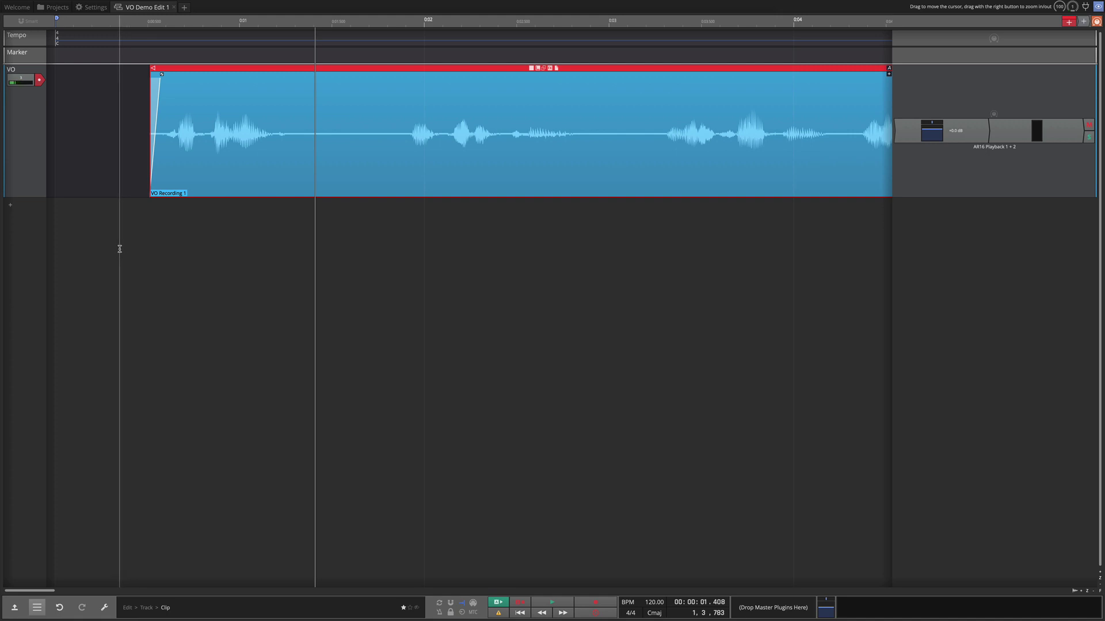
left_click(120, 249)
key("space")
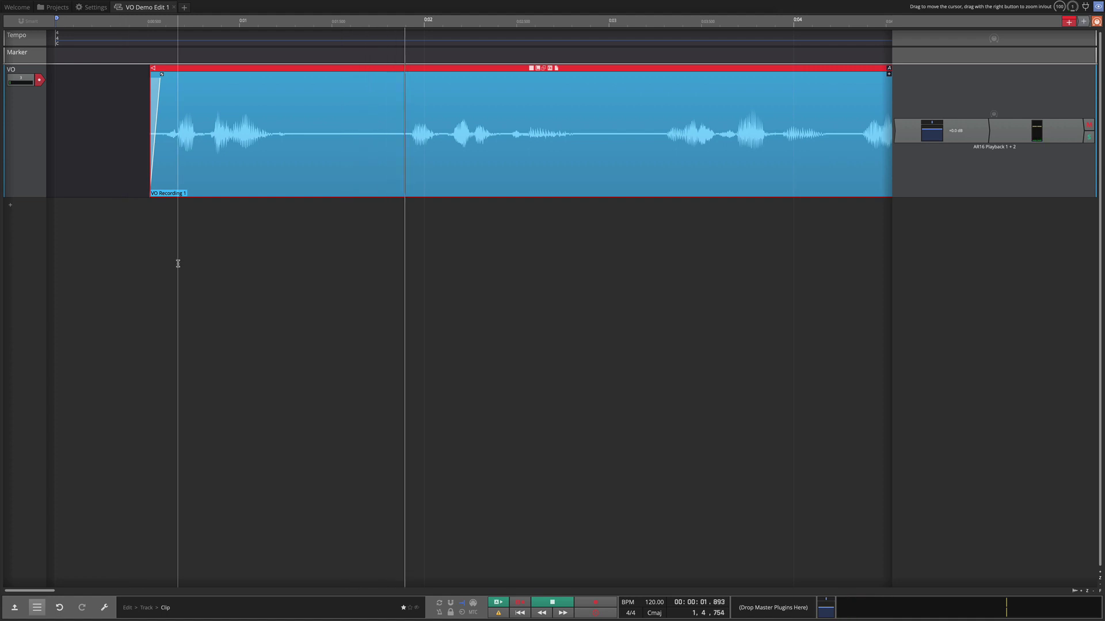
key("space")
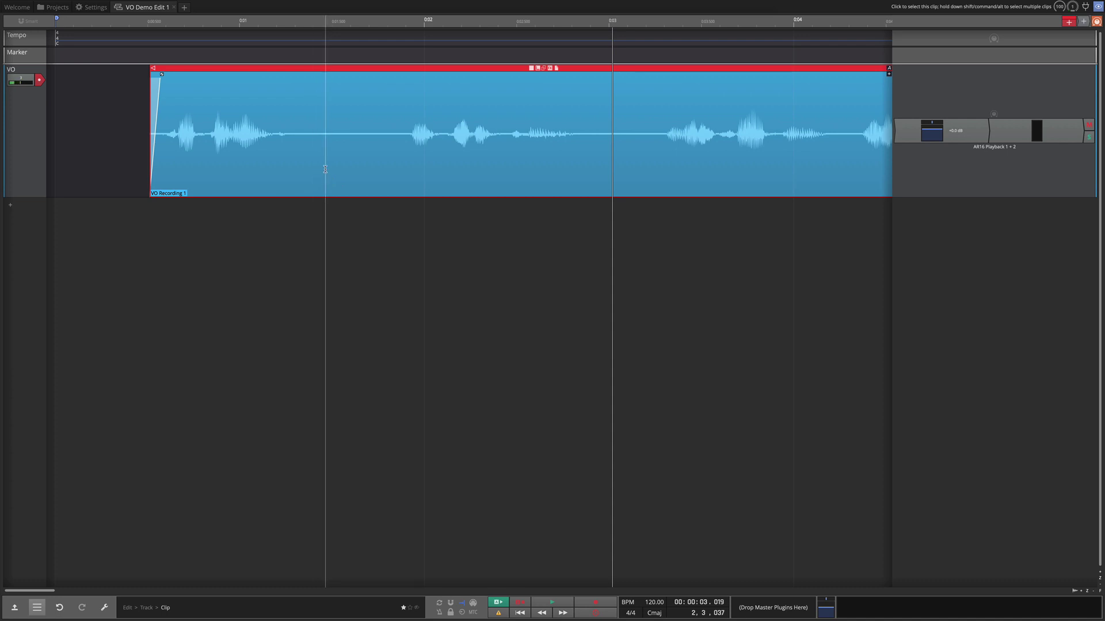
Ripple delete about 0.2 s of the pause after the first phrase, starting at about 1.5 s, and select the first clip.
left_click_drag(326, 169, 363, 168)
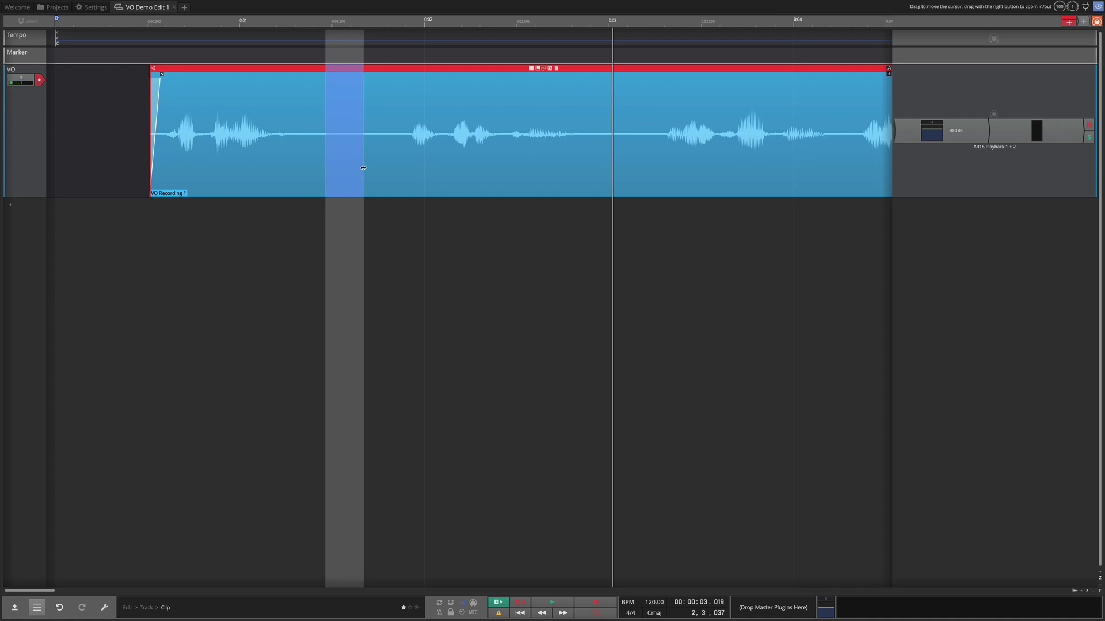
right_click(342, 113)
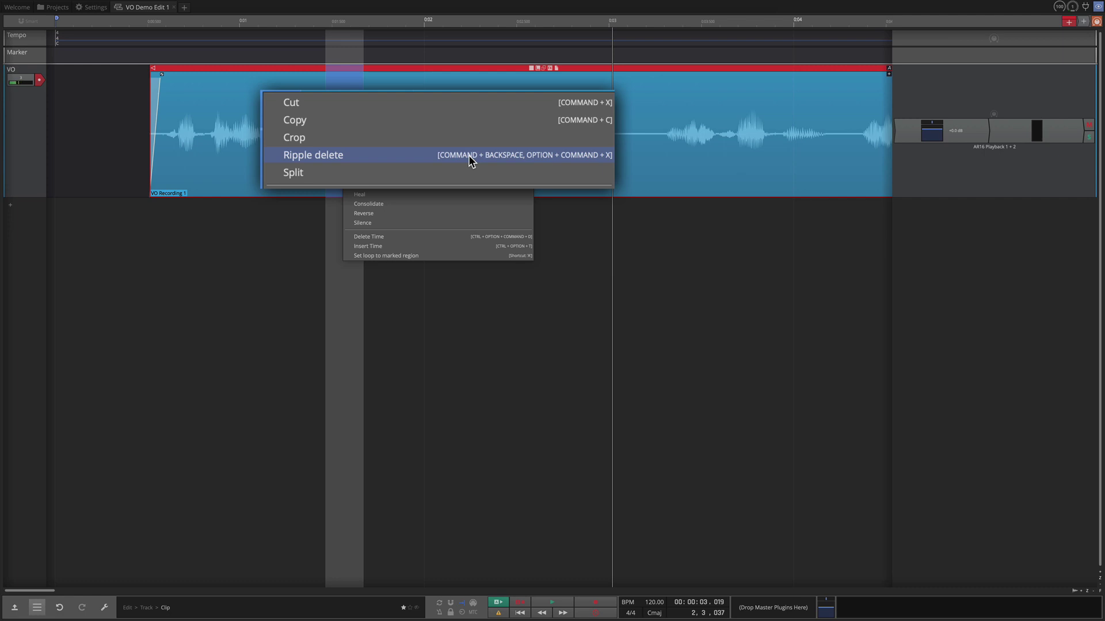
left_click(389, 149)
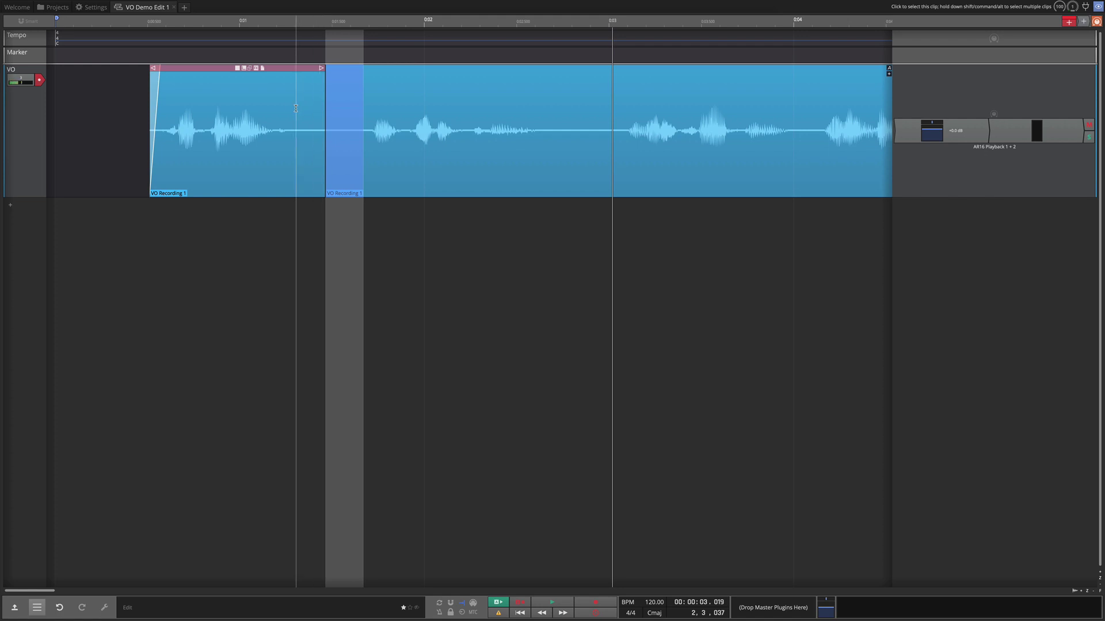
left_click(289, 163)
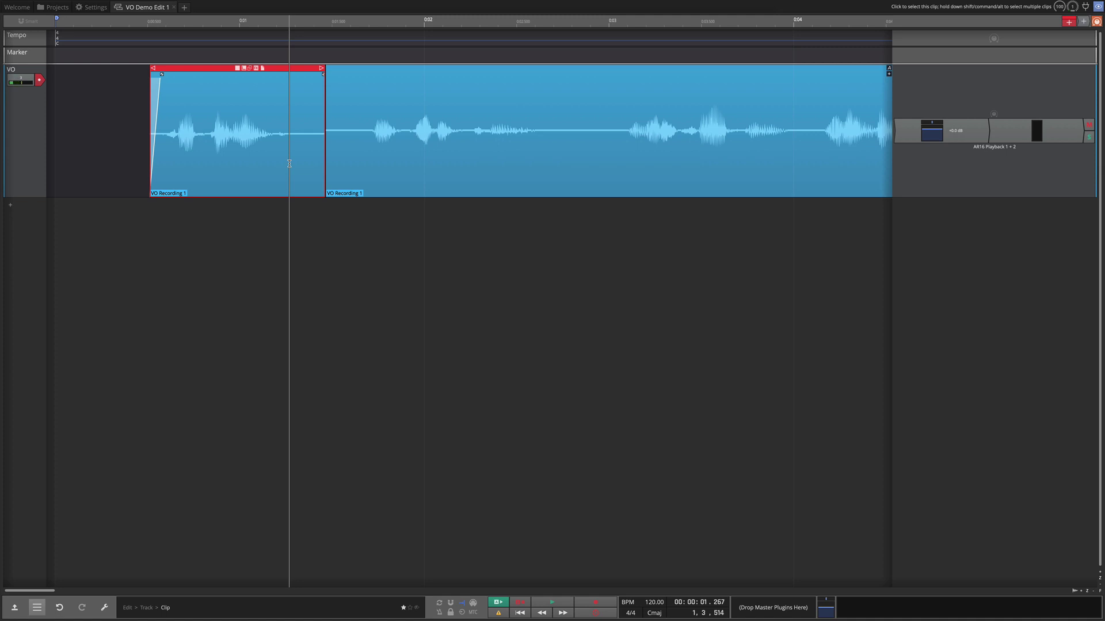
Play the voice-over from about 1.3 s through to the phrase at about 16 s to find mistakes and retakes.
key("minus")
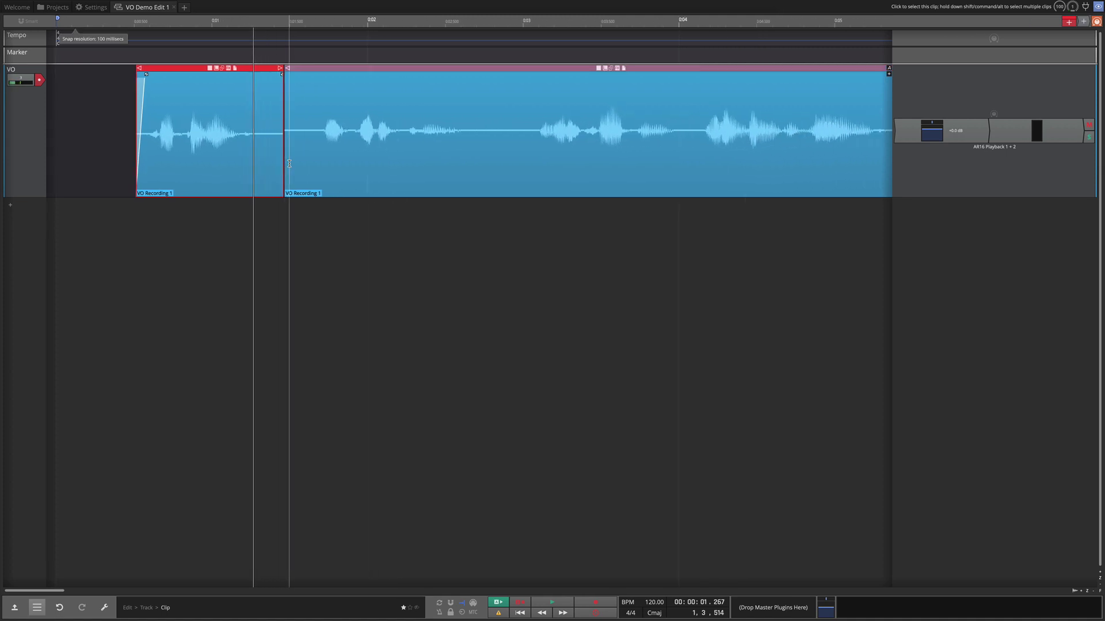
key("space")
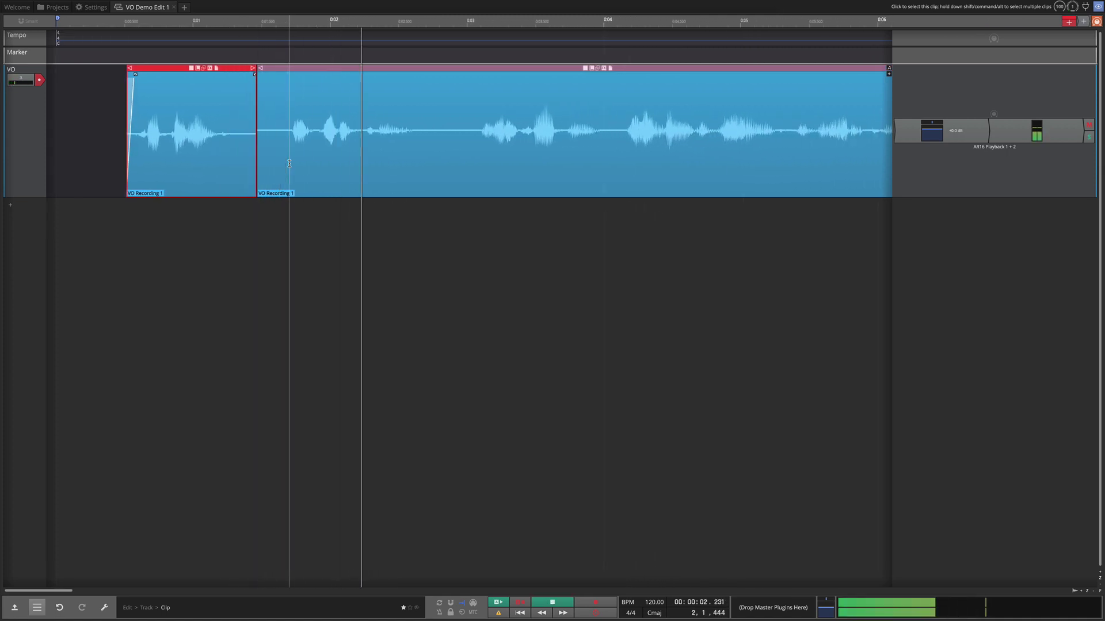
key("minus")
key("minus")
key("minus")
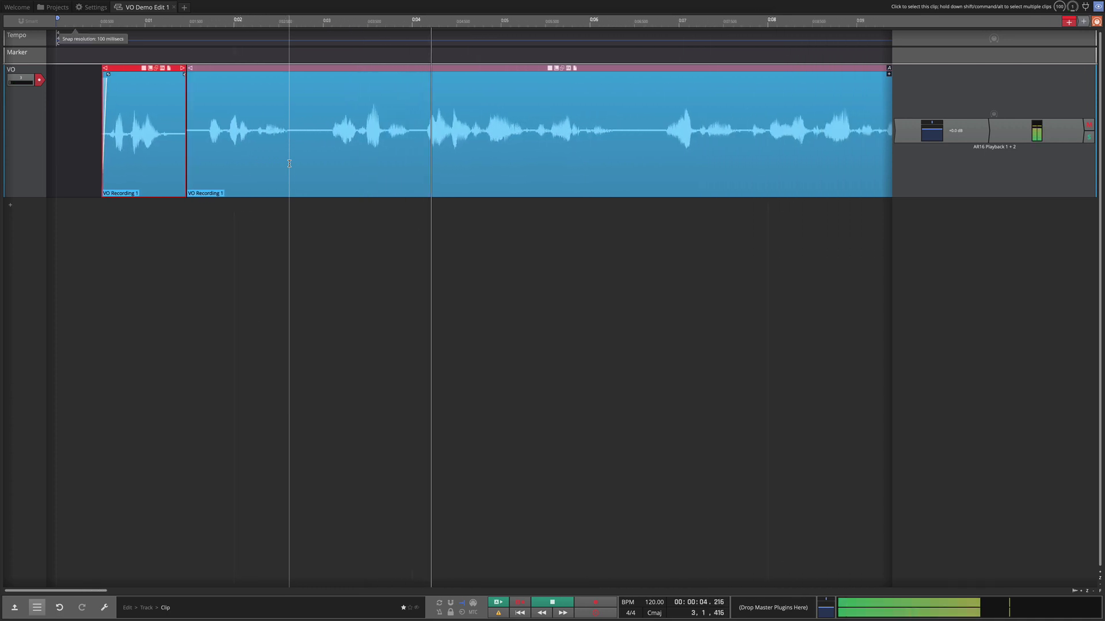
key("minus")
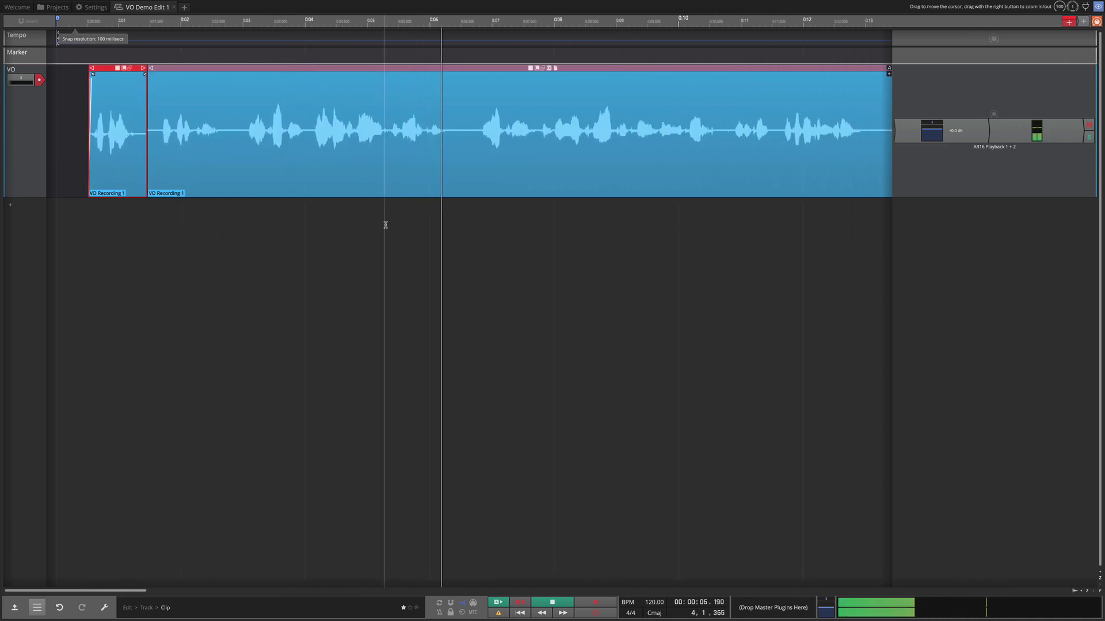
key("minus")
key("minus")
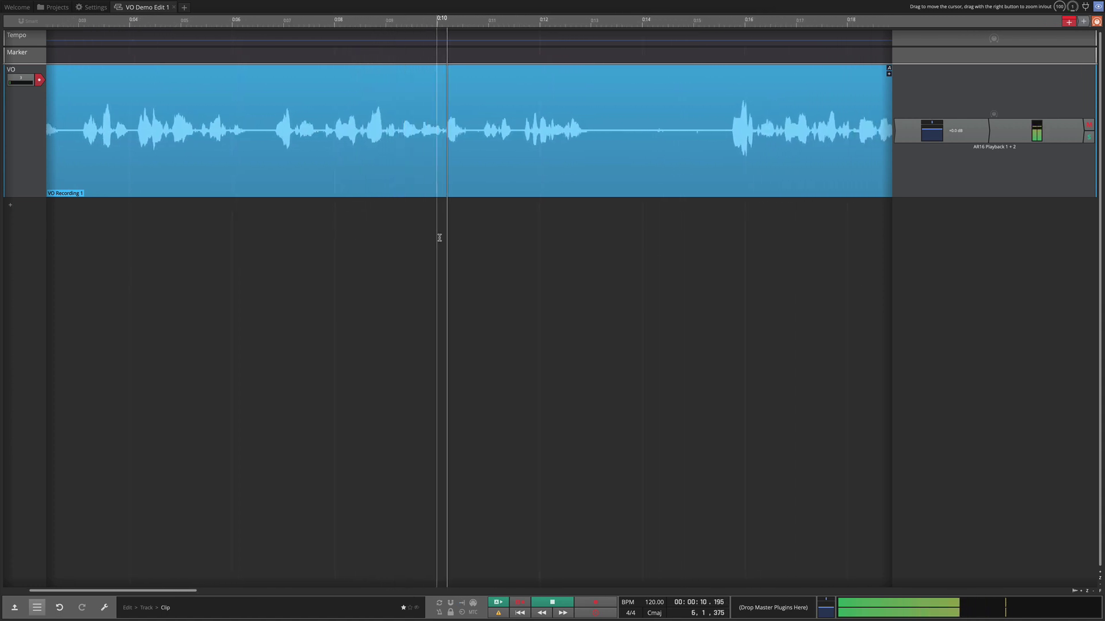
key("minus")
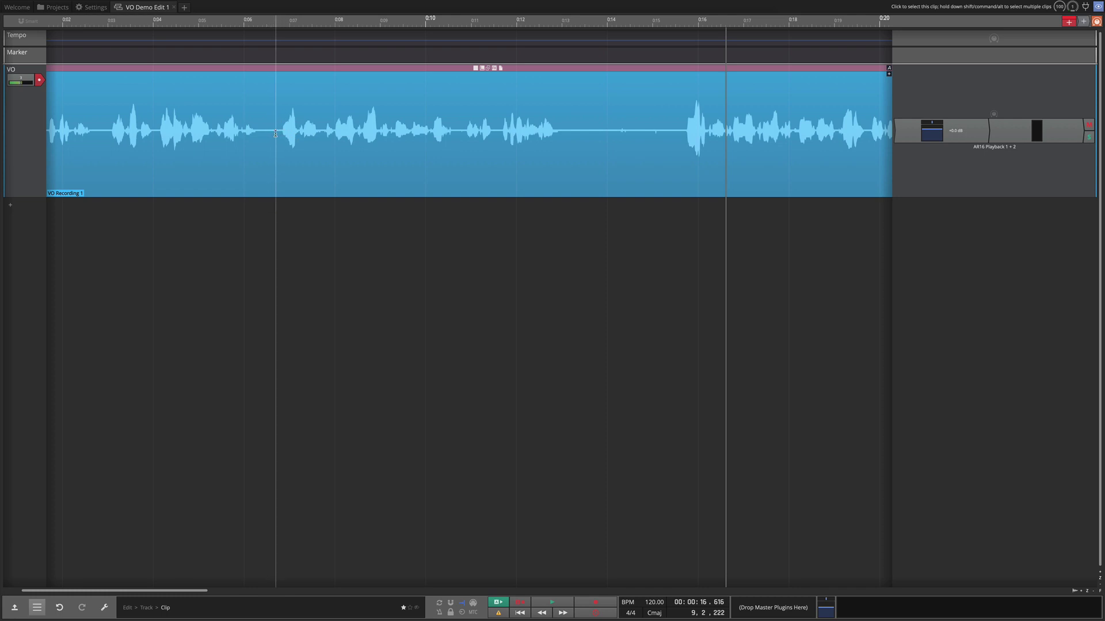
Ripple delete the VO section from about 6.8 s to 15.7 s and play the join back from about 5.2 s.
left_click_drag(280, 132, 685, 153)
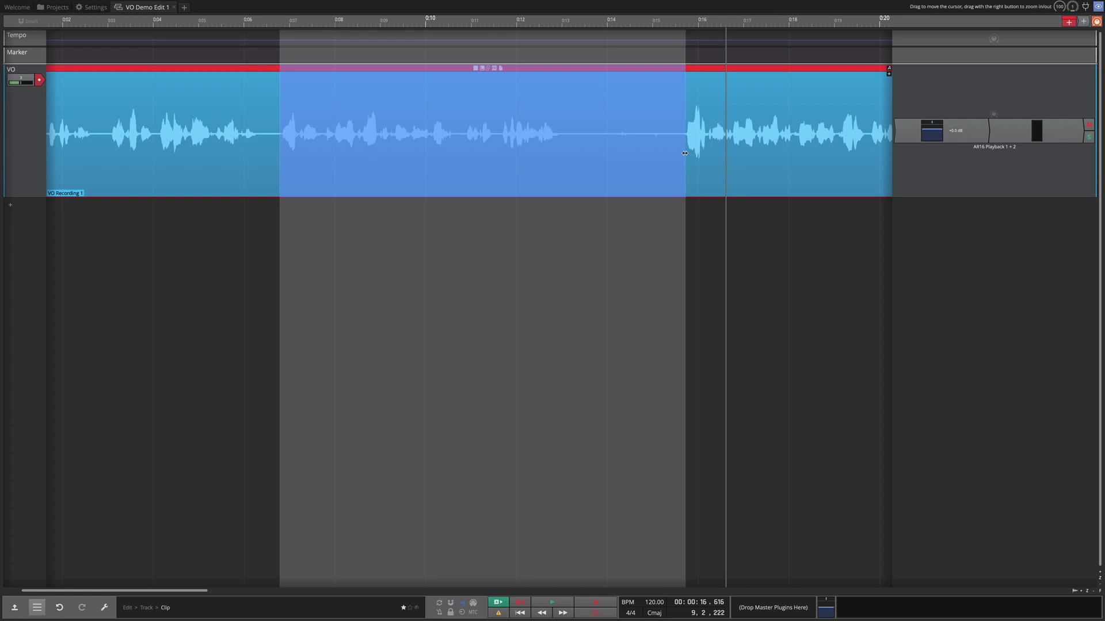
key("Delete")
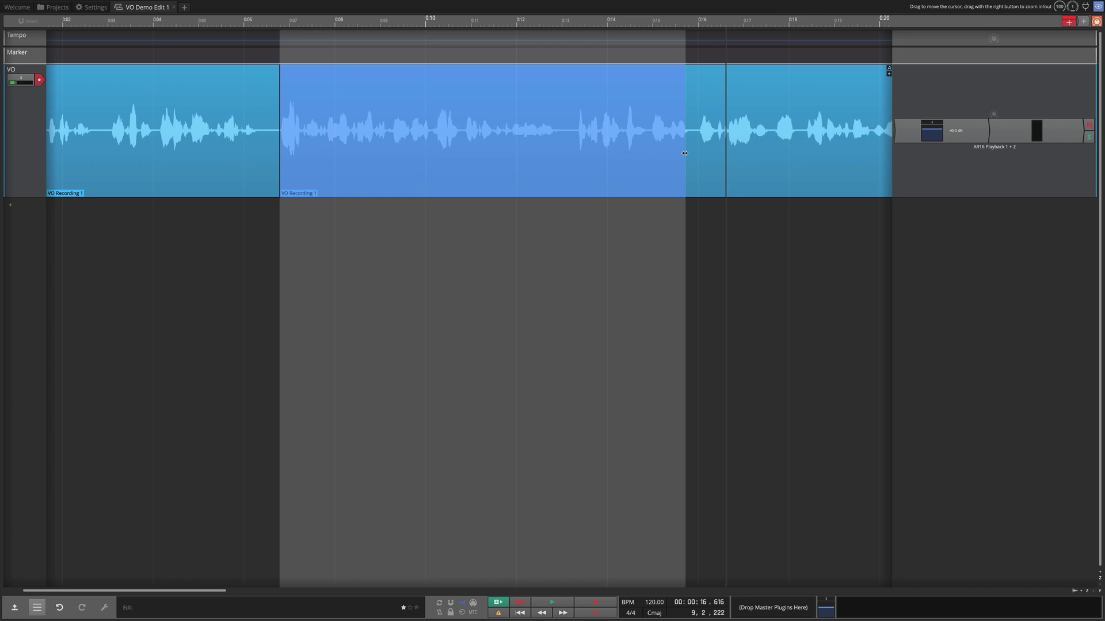
mouse_move(217, 118)
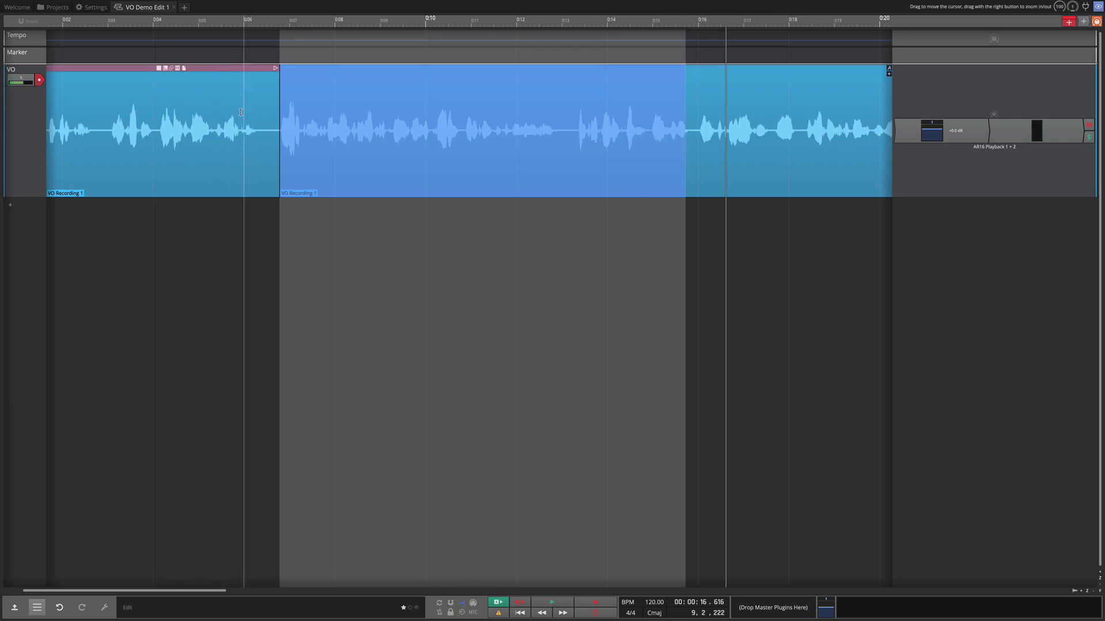
left_click(206, 217)
key("space")
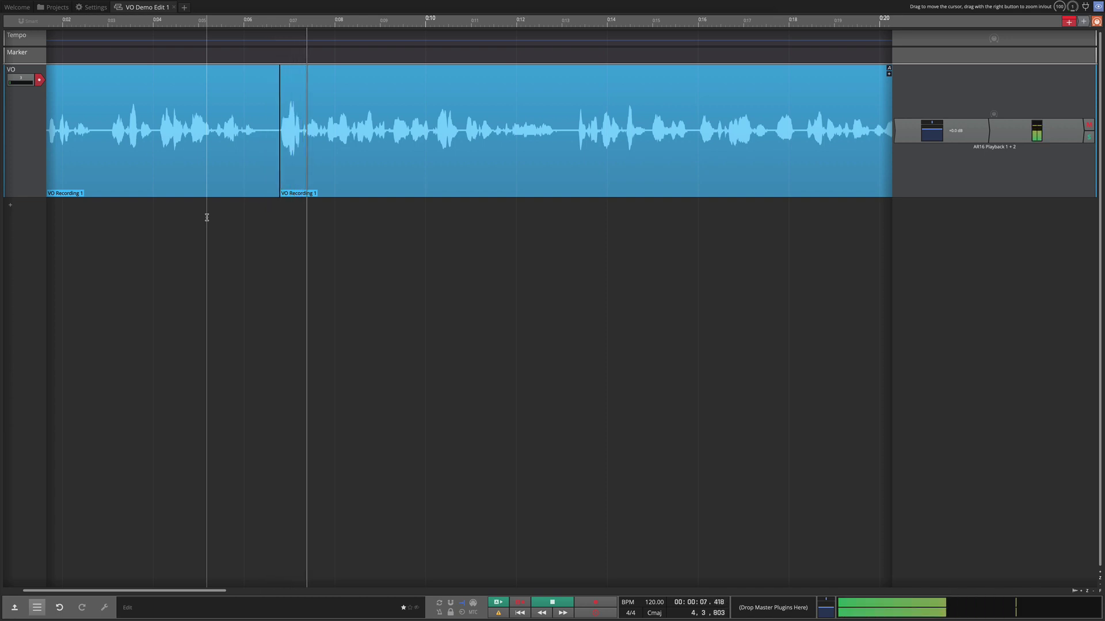
Listen on to about 22 s, and audition the VO takes starting at about 24.9 s and 31 s.
key("minus")
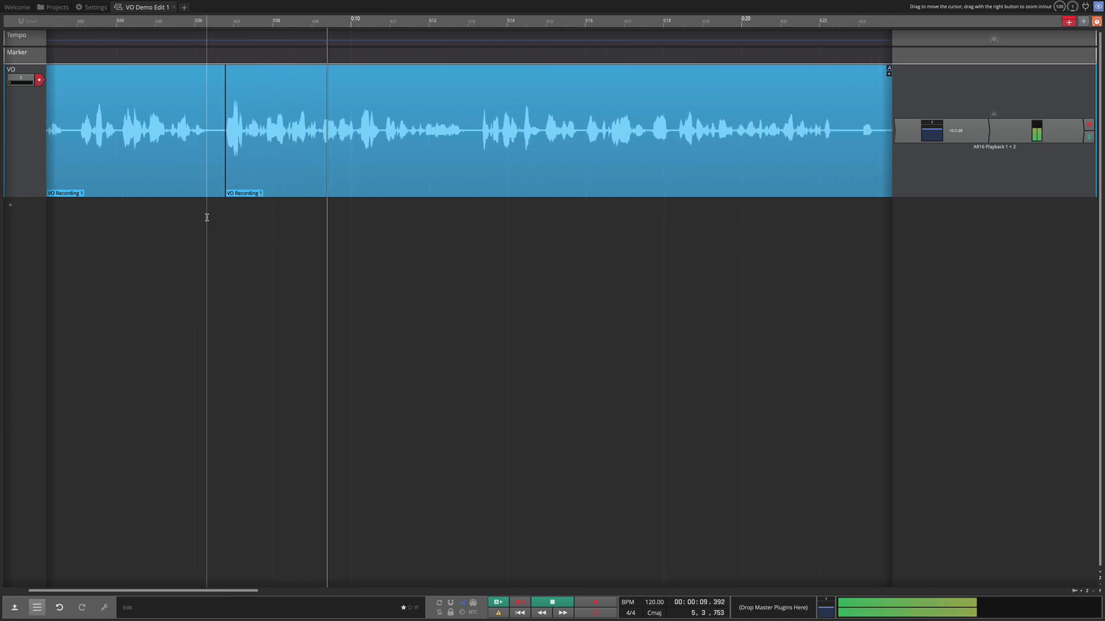
key("minus")
key("minus")
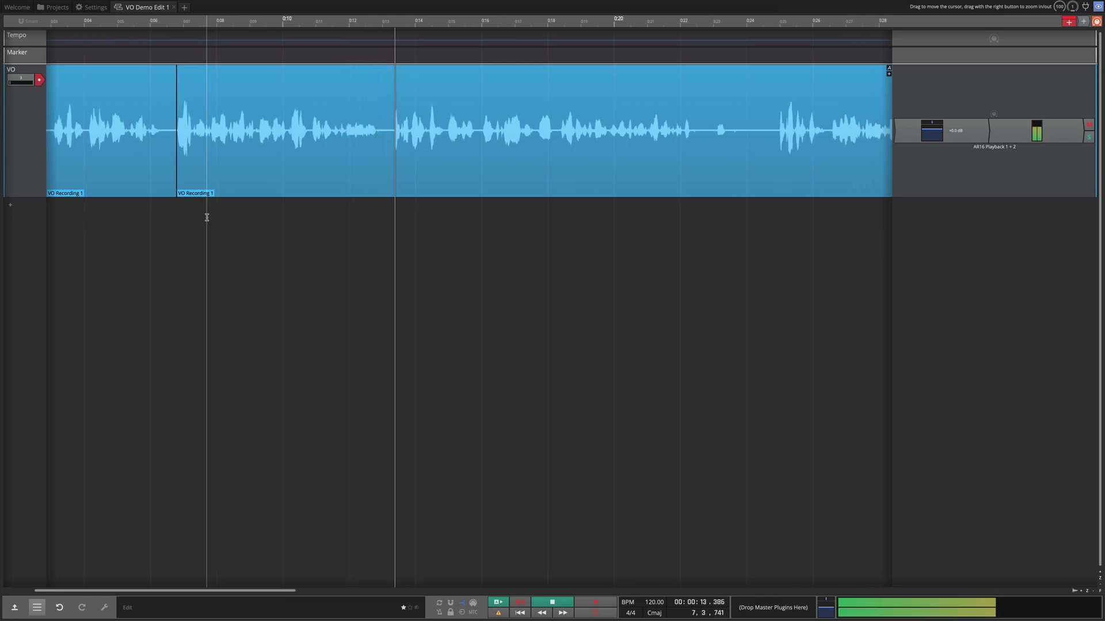
key("minus")
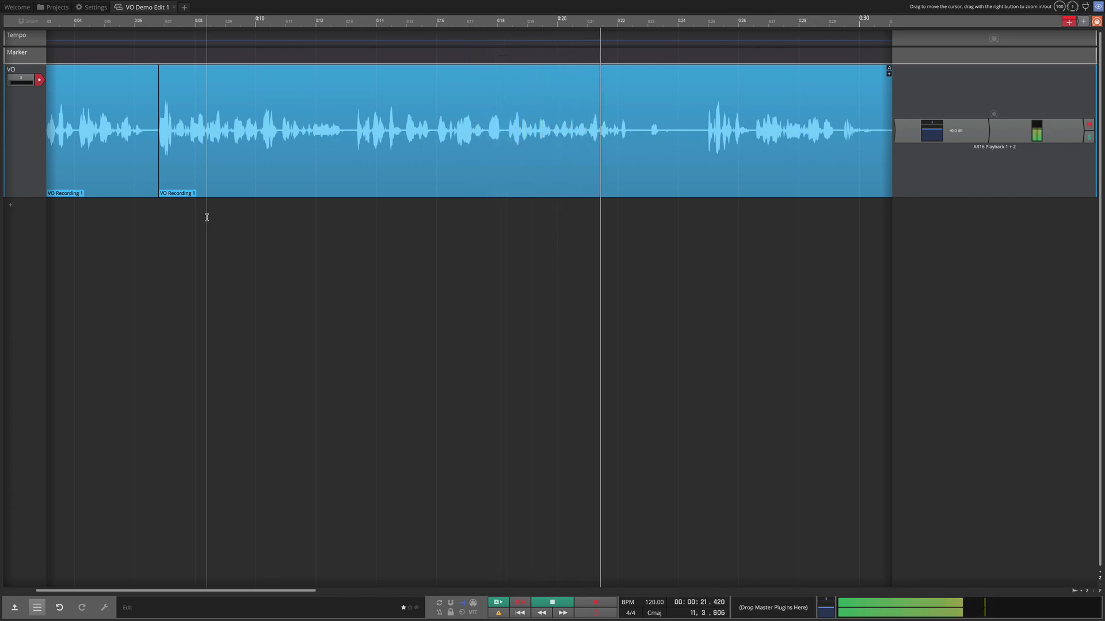
key("space")
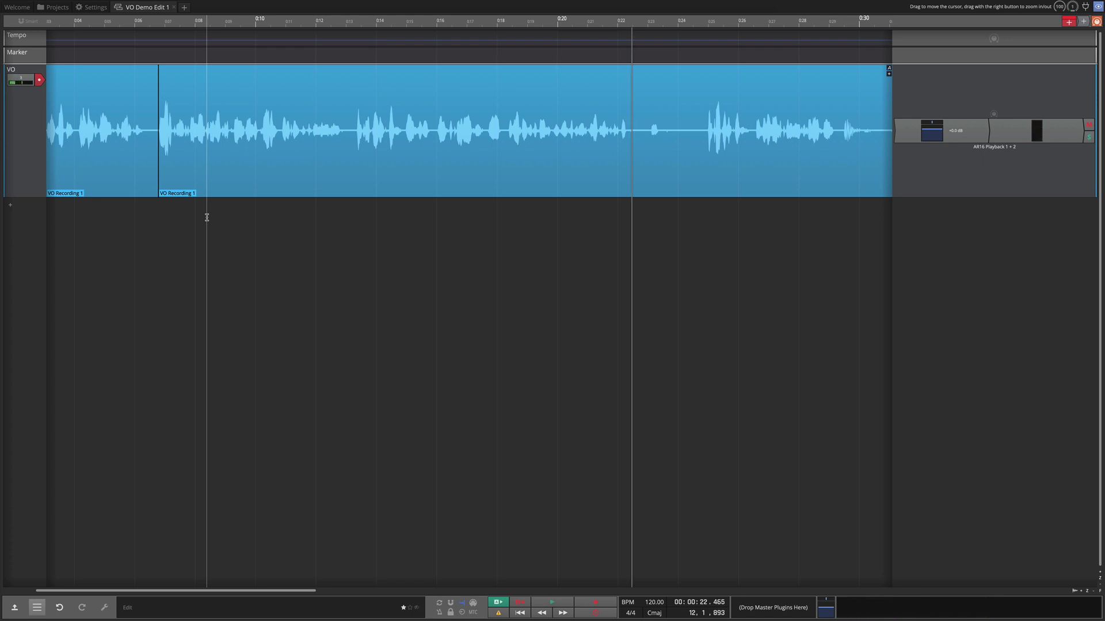
scroll(206, 217, "down", 2)
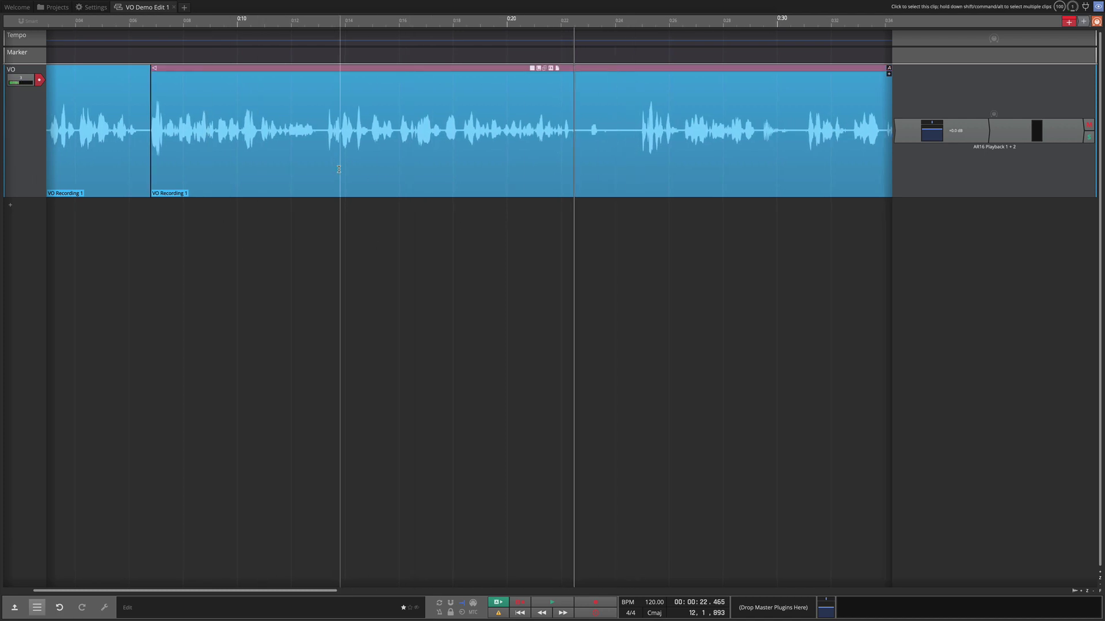
left_click(639, 150)
key("space")
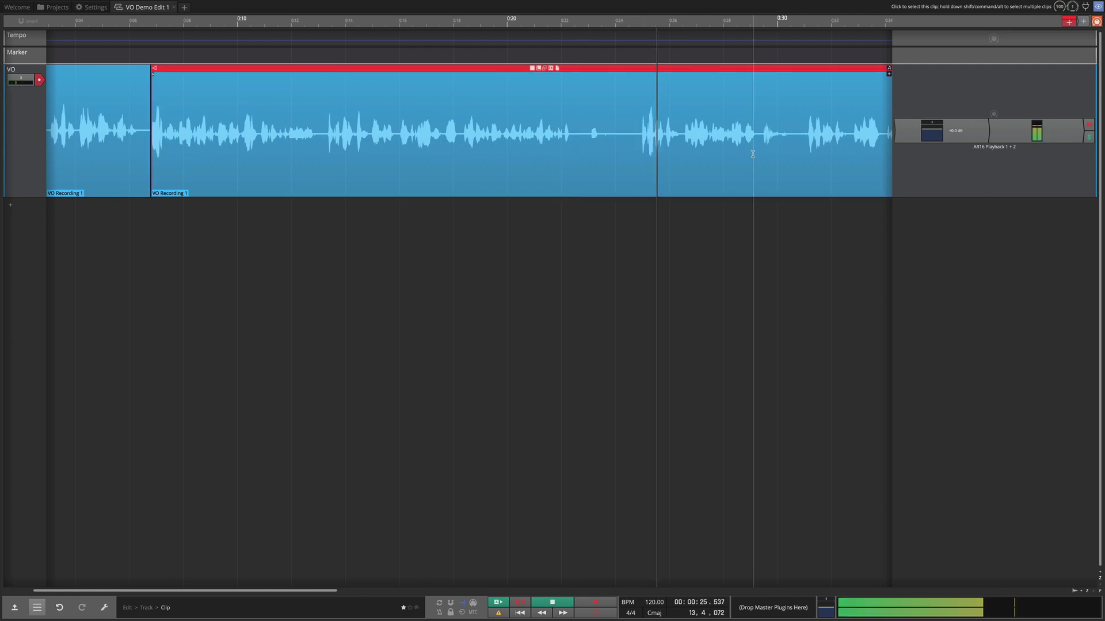
left_click(805, 156)
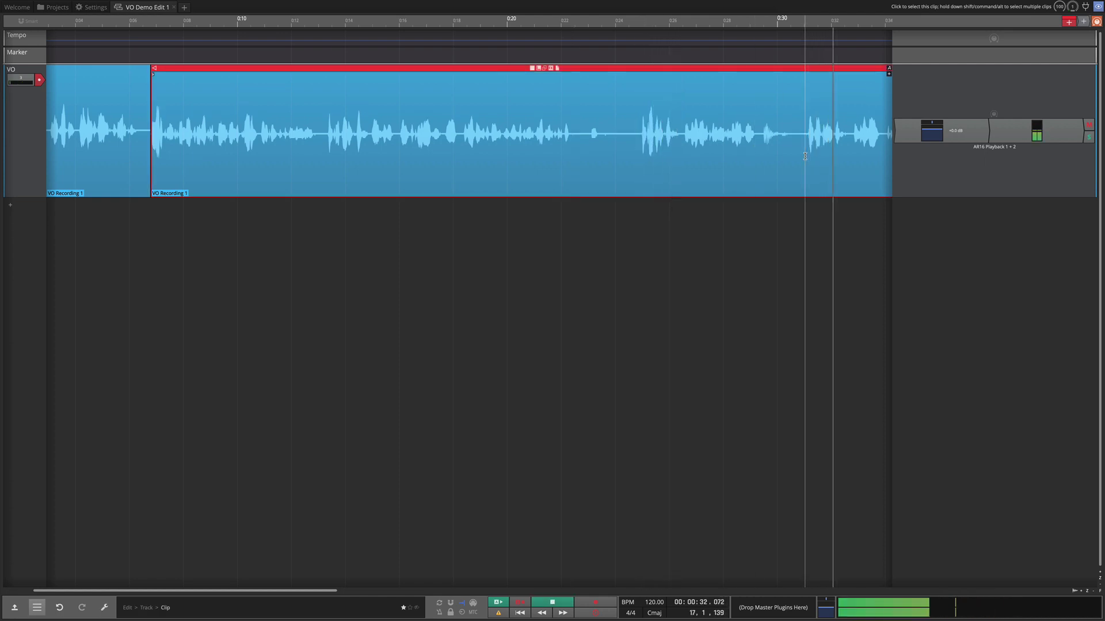
key("space")
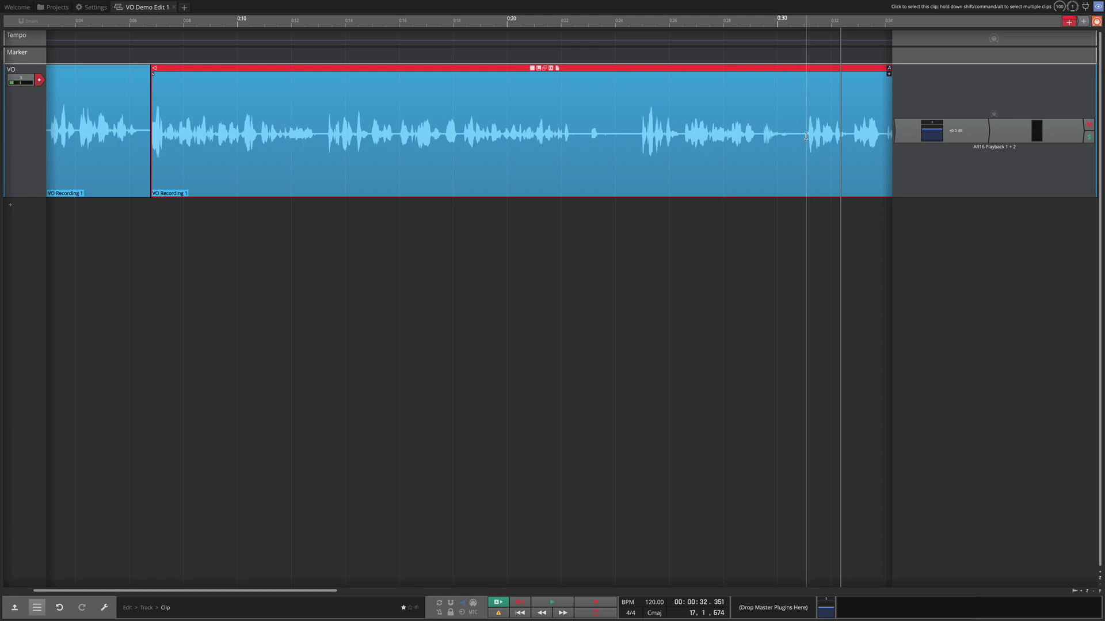
Ripple delete the VO section from about 13.3 s to 31 s and play the join back from about 12.9 s.
left_click_drag(805, 135, 327, 138)
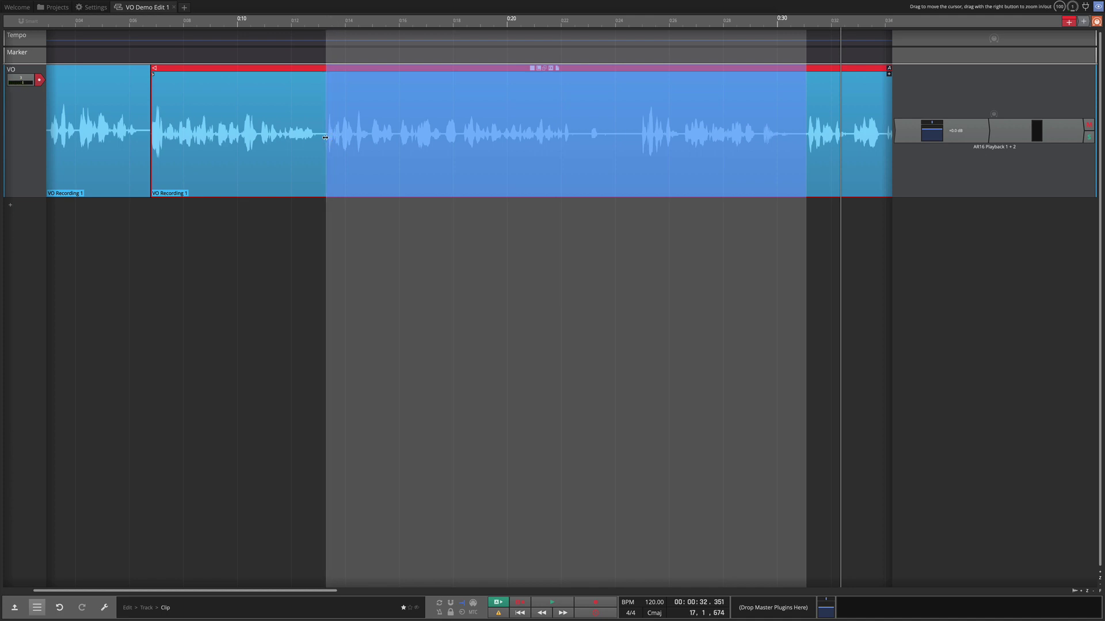
key("Delete")
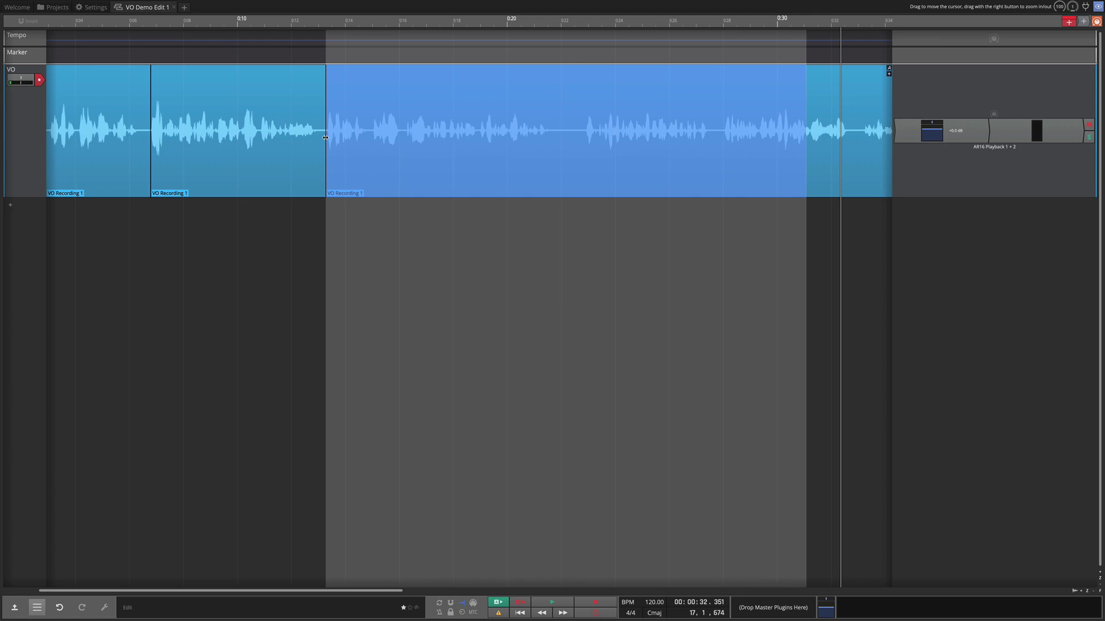
left_click(316, 158)
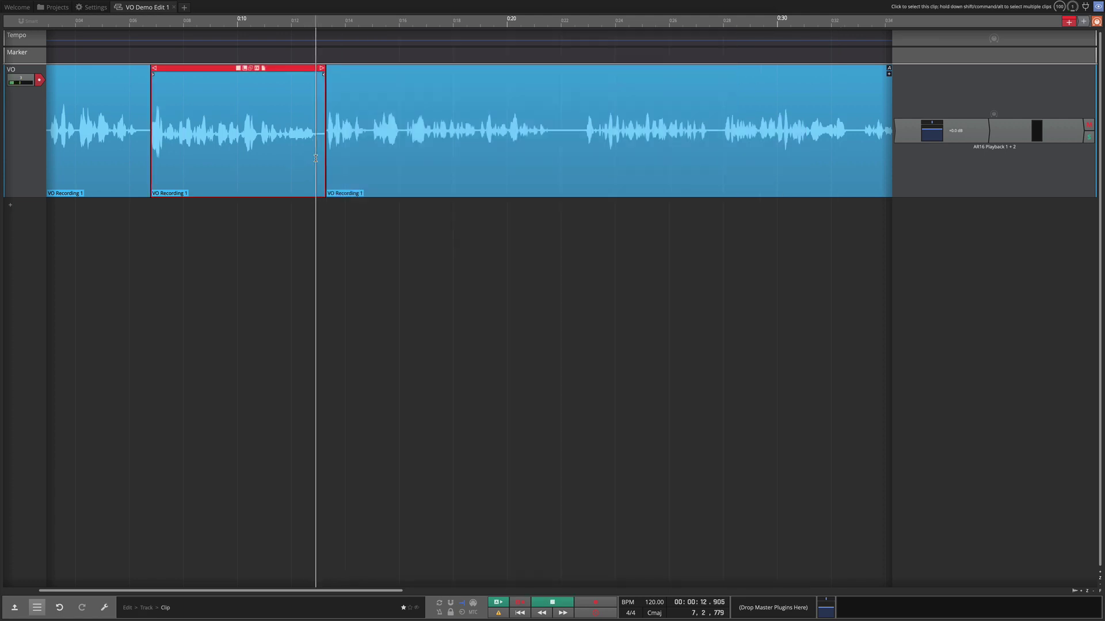
key("space")
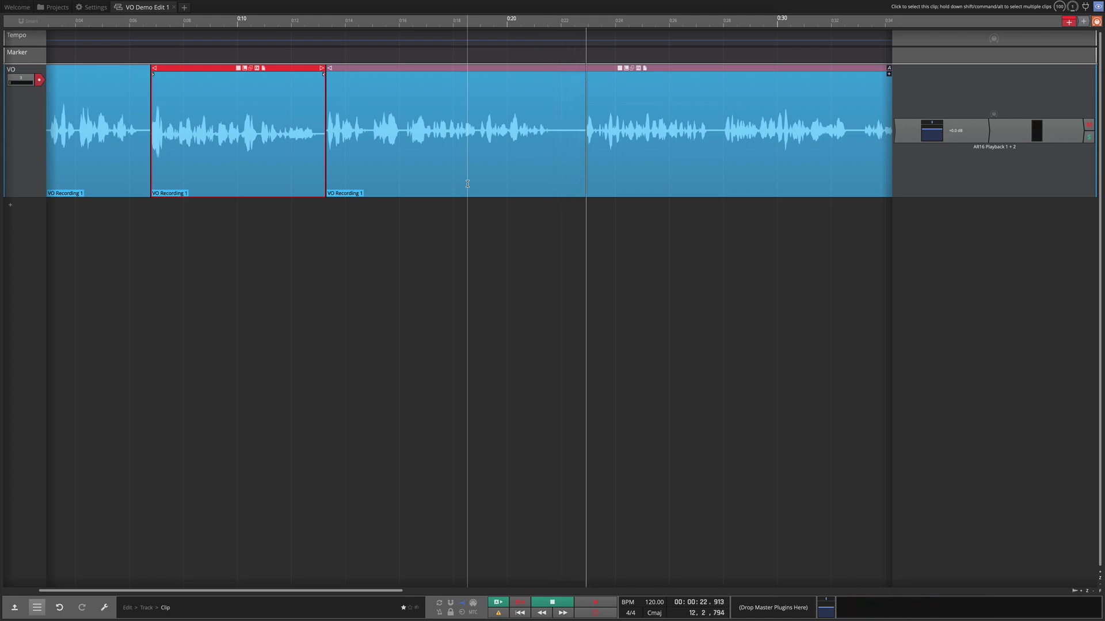
key("space")
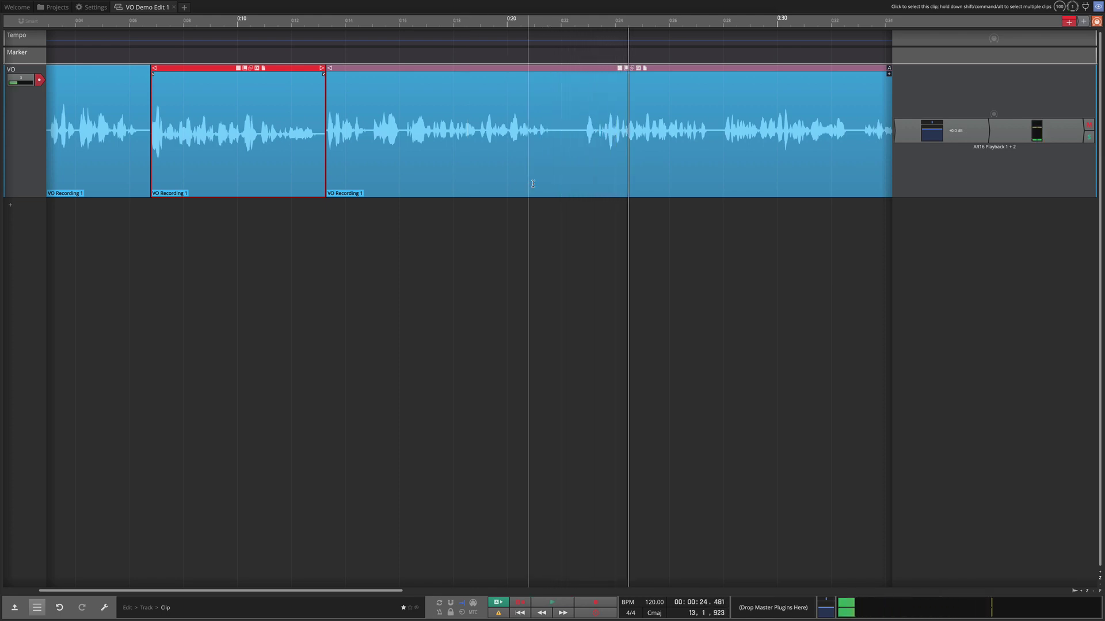
Ripple delete about 0.8 s of the pause starting at about 21.8 s and play from about 20.4 s to 37 s.
left_click_drag(557, 137, 577, 137)
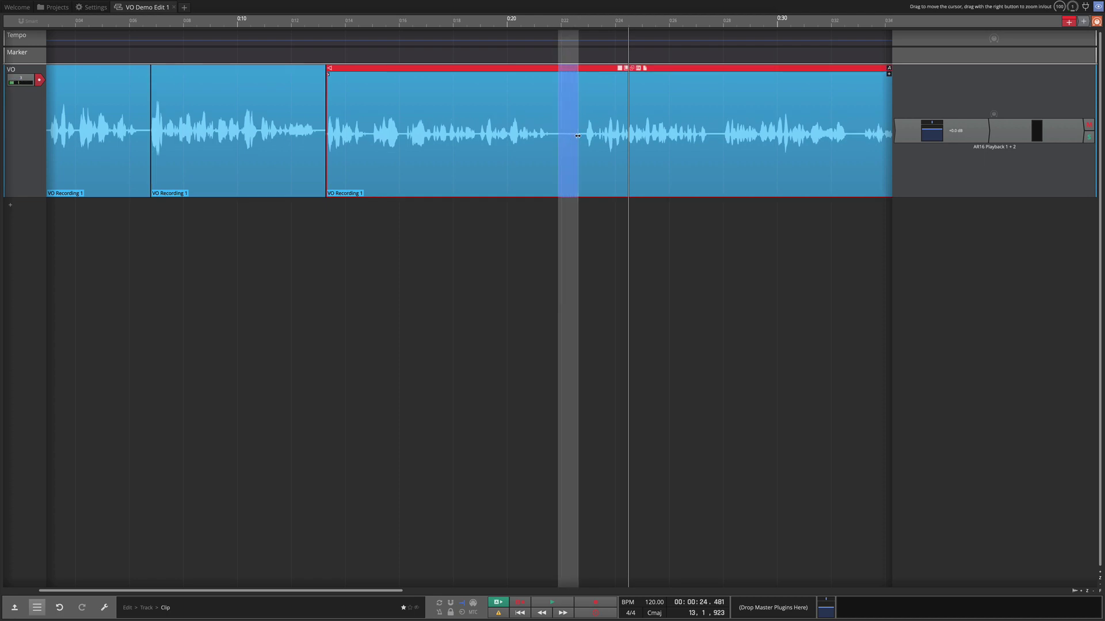
key("Delete")
left_click(518, 149)
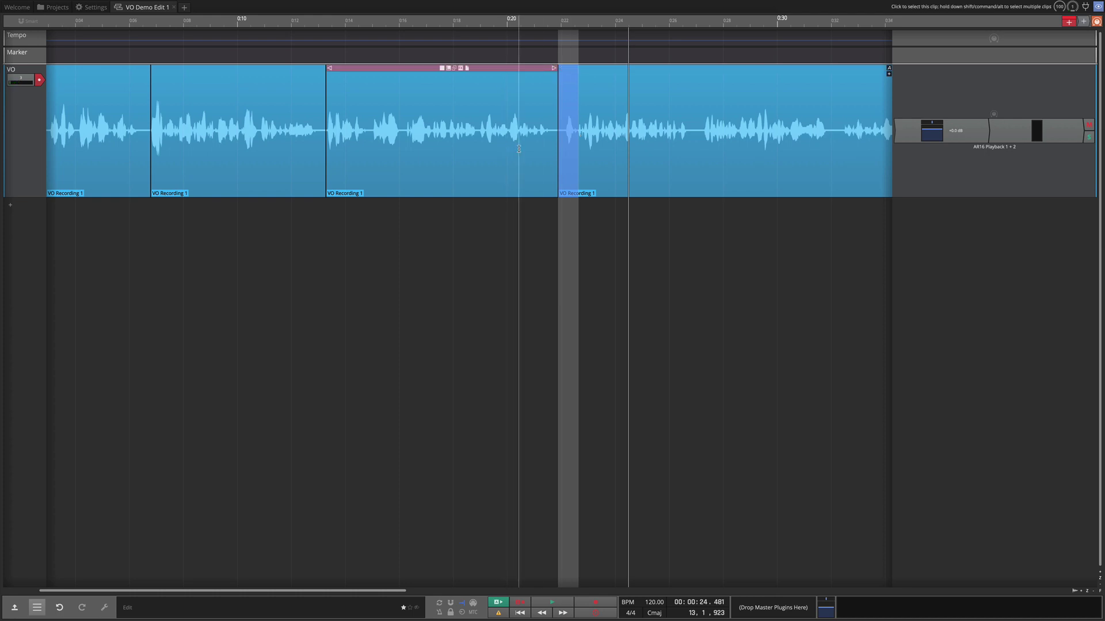
left_click(519, 151)
key("space")
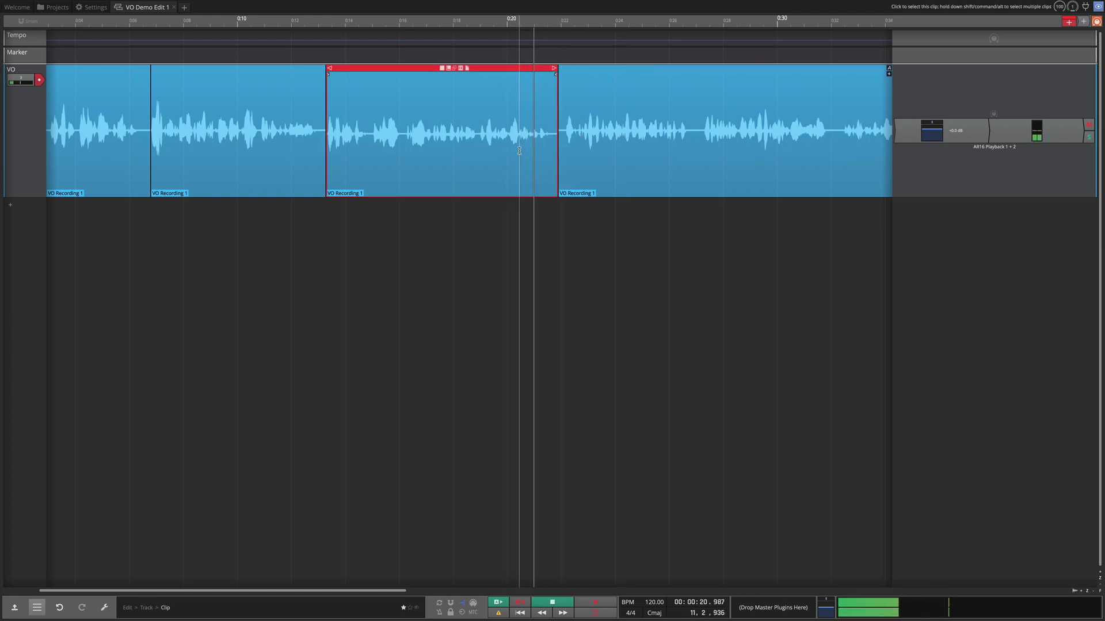
scroll(519, 151, "right", 5)
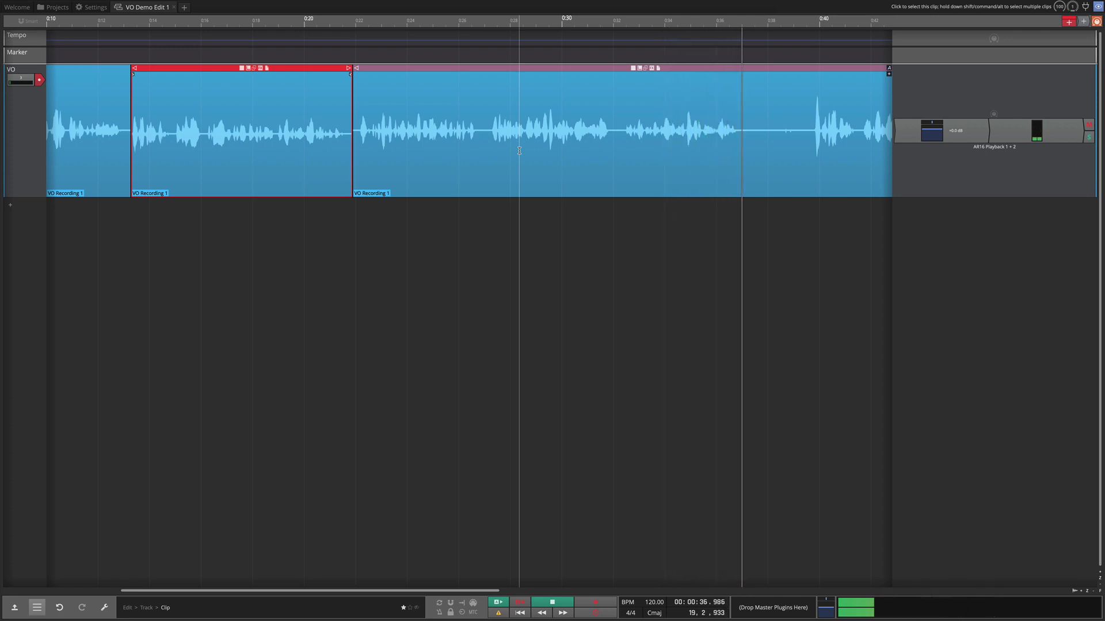
key("space")
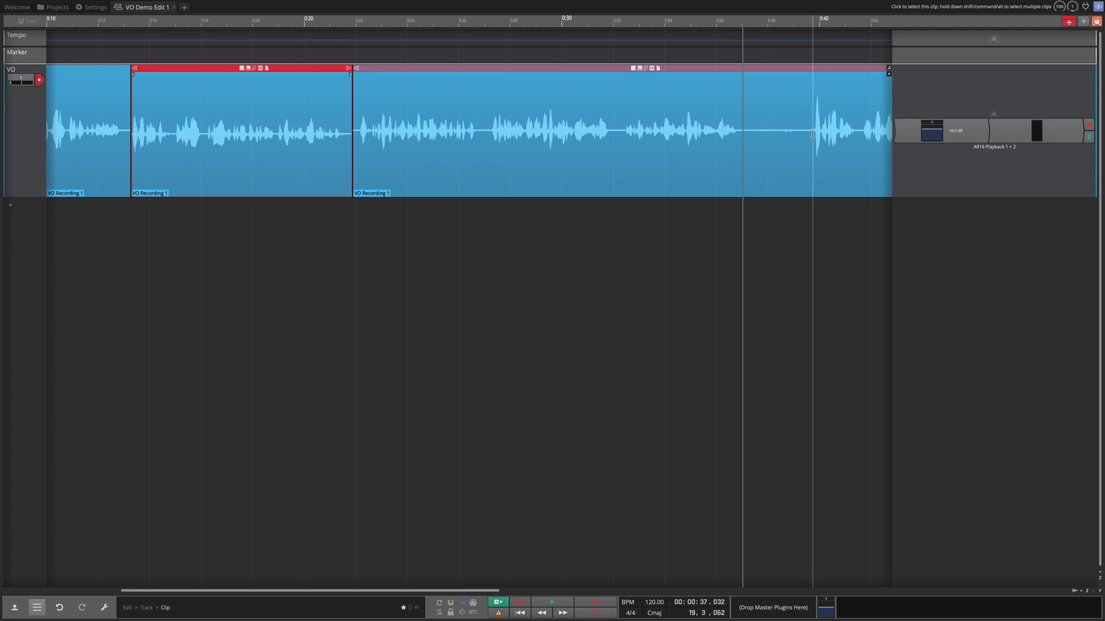
Ripple delete the VO section from about 21.8 s to 39.7 s and play the result from about 20 s to 37 s.
left_click_drag(813, 131, 352, 142)
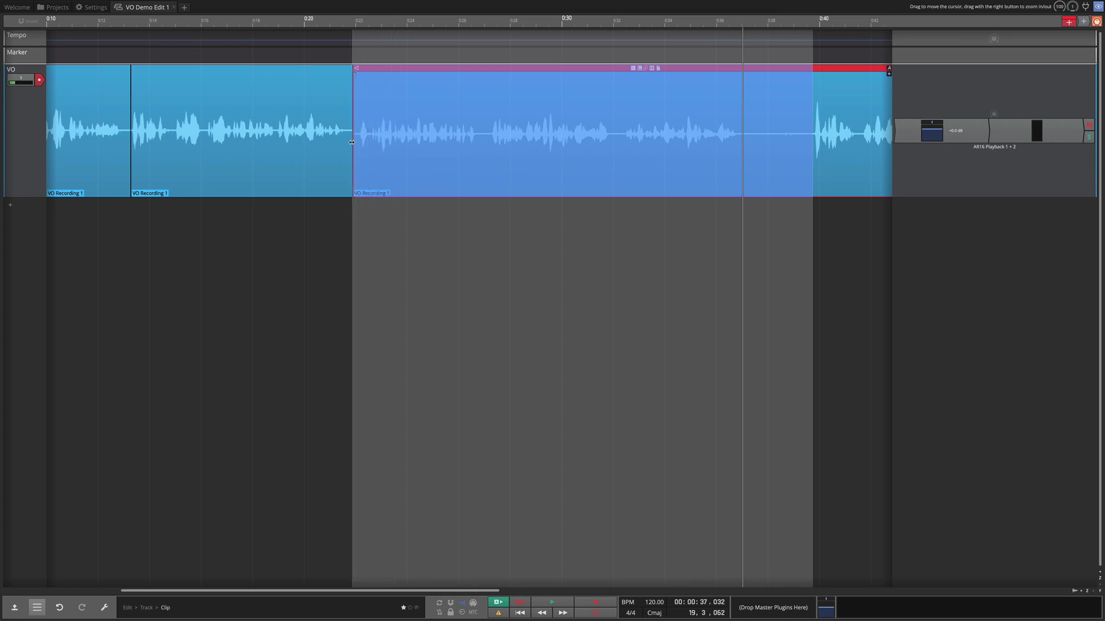
left_click_drag(352, 142, 352, 143)
left_click(308, 155)
key("space")
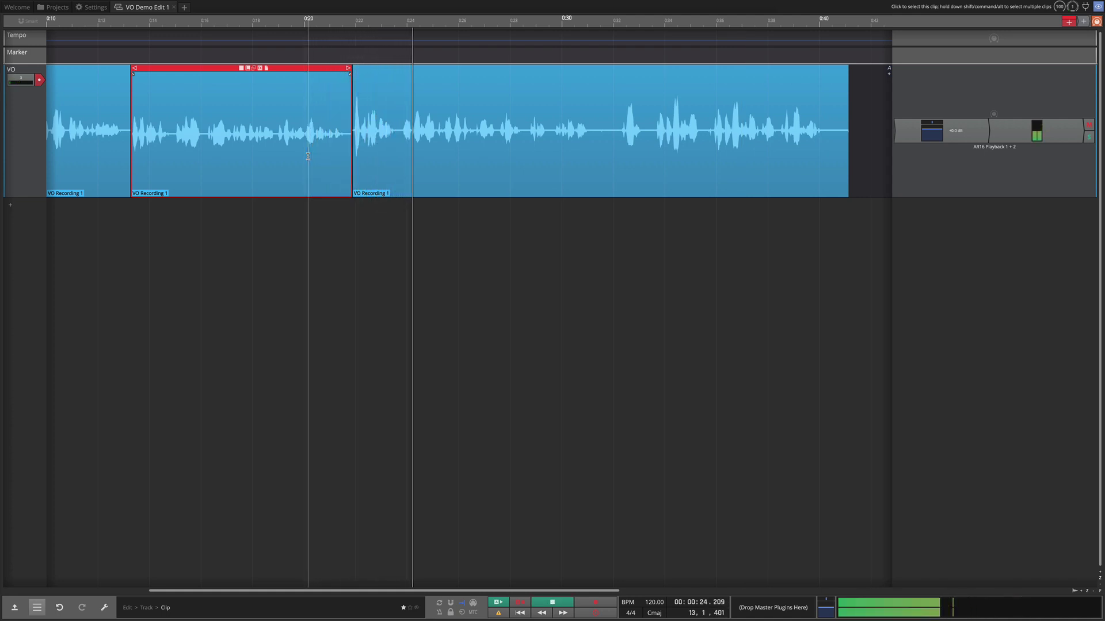
scroll(308, 156, "up", 1)
scroll(308, 156, "down", 2)
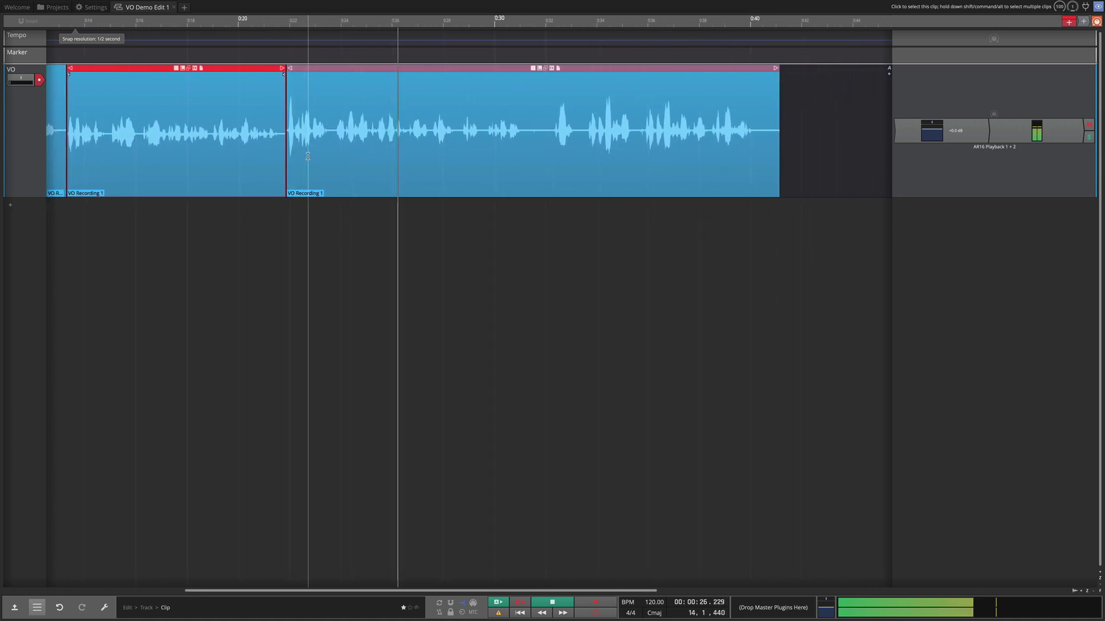
scroll(307, 155, "up", 1)
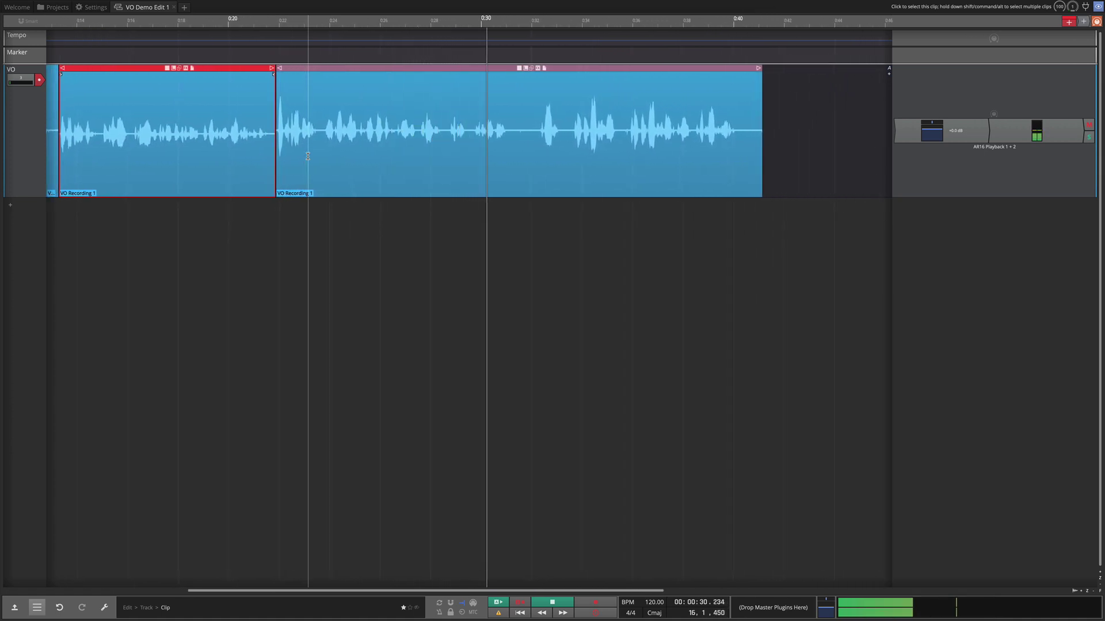
scroll(308, 156, "down", 1)
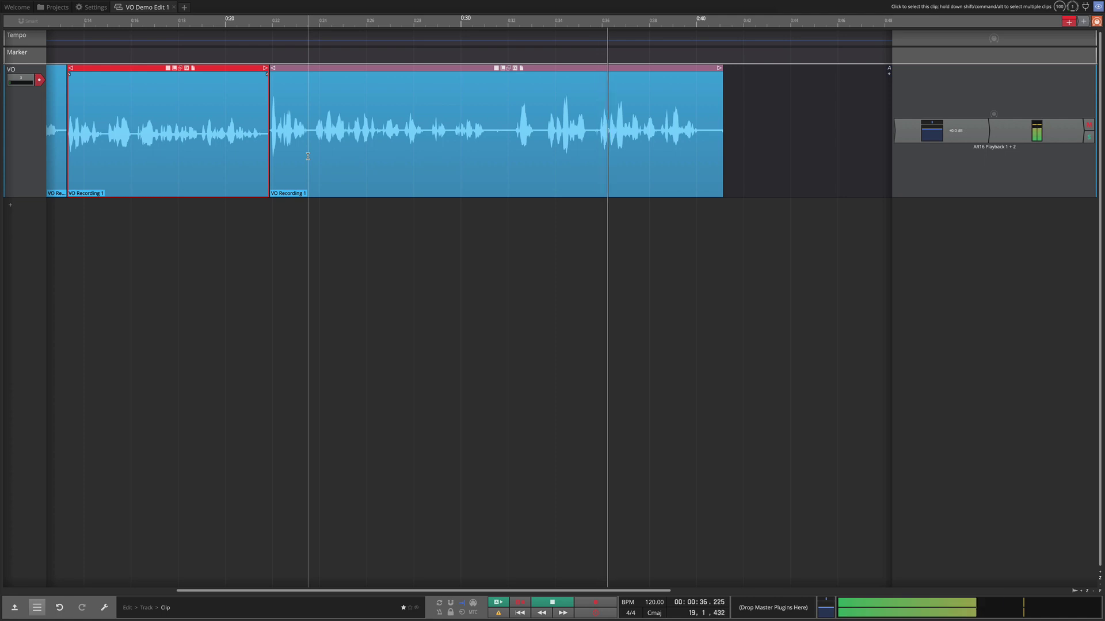
key("space")
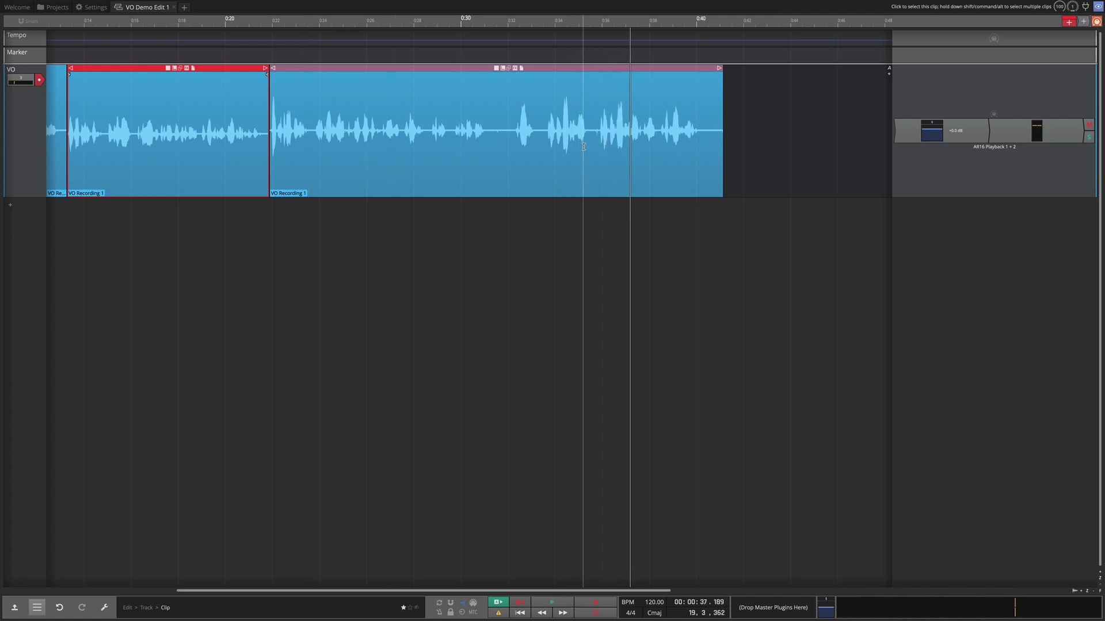
scroll(583, 148, "up", 4)
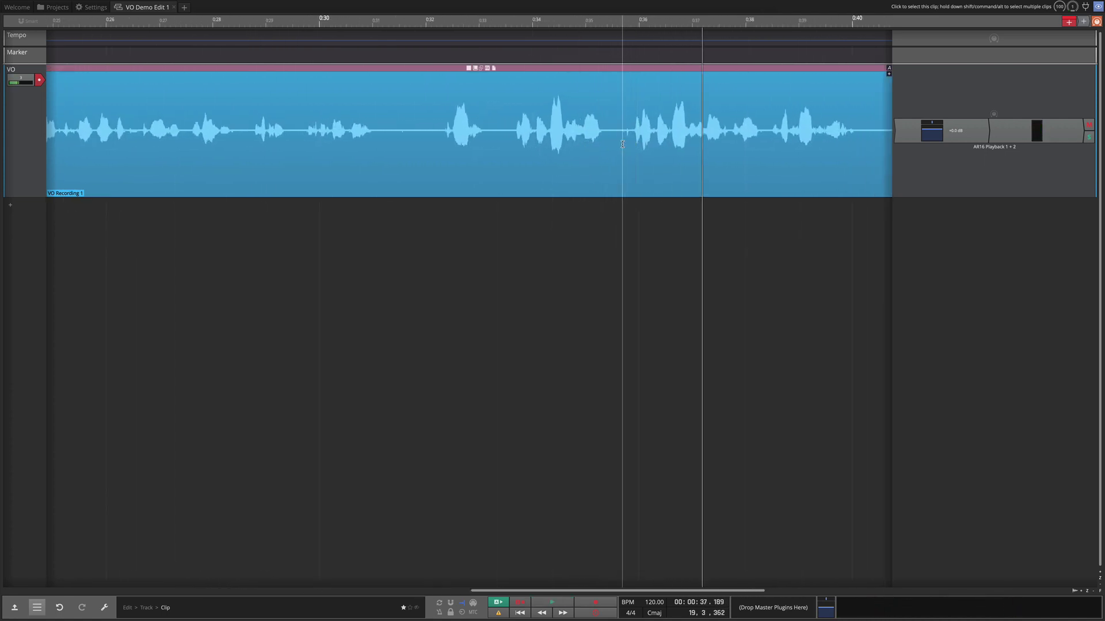
Audition the VO around 36 s and ripple delete about 0.2 s starting at about 35.7 s.
left_click(623, 144)
key("space")
key("space")
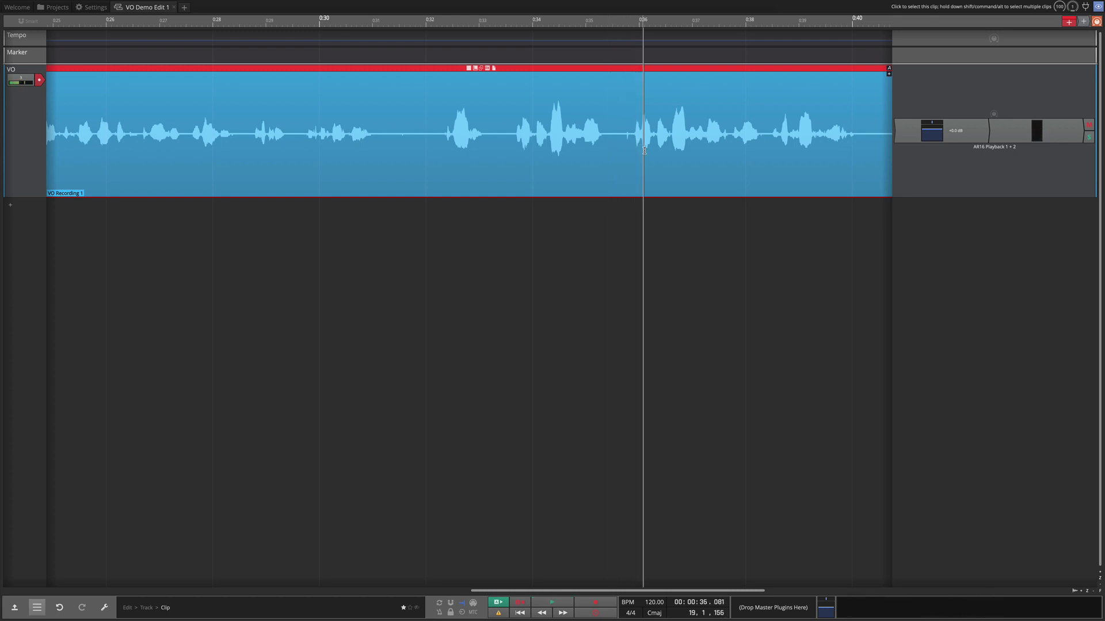
left_click_drag(631, 146, 622, 145)
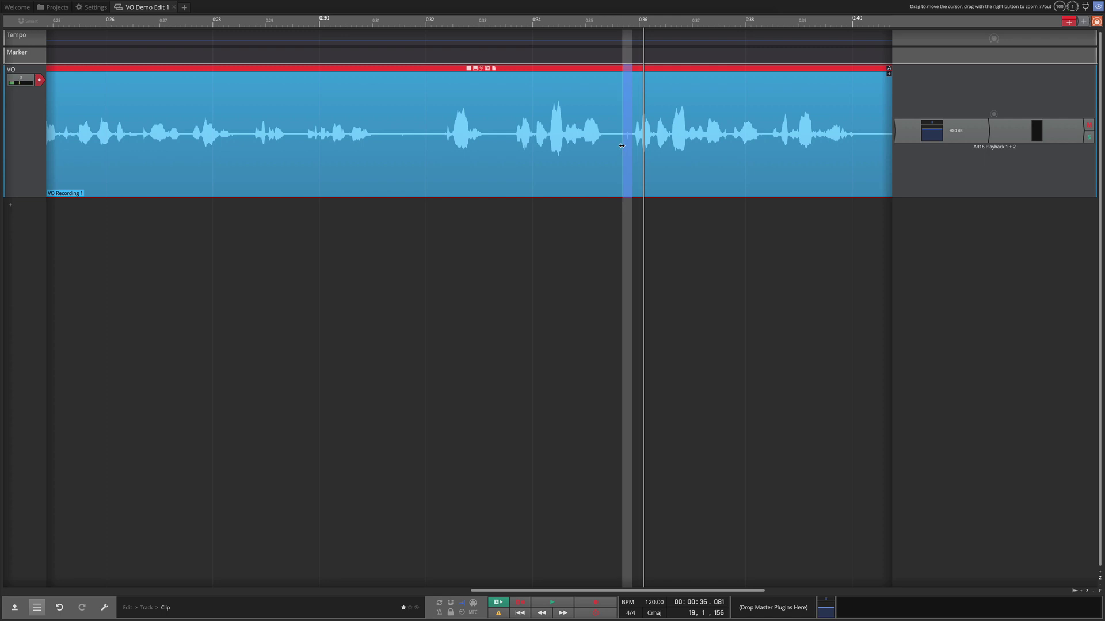
key("s")
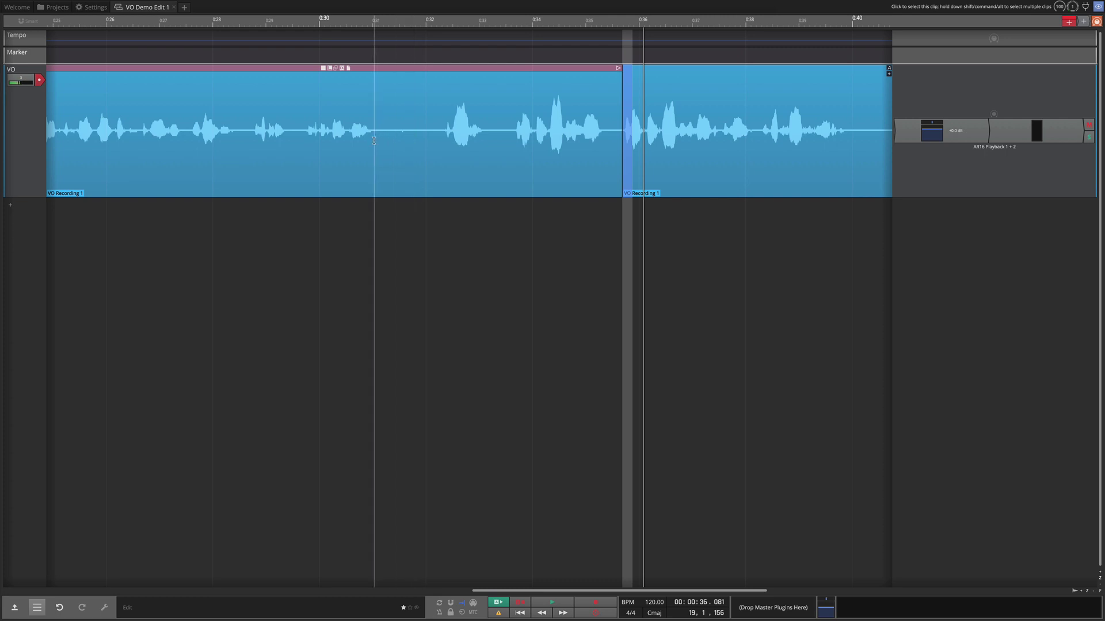
Silence the pause in the VO from about 31 s to 32.3 s.
left_click_drag(376, 136, 443, 133)
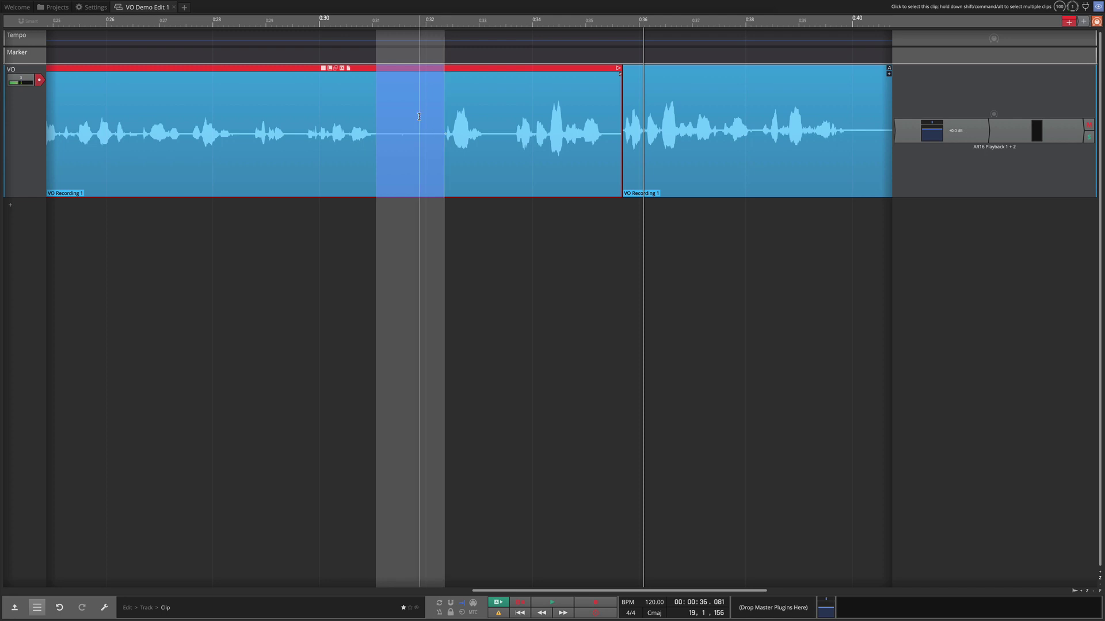
right_click(420, 118)
mouse_move(443, 184)
left_click(412, 232)
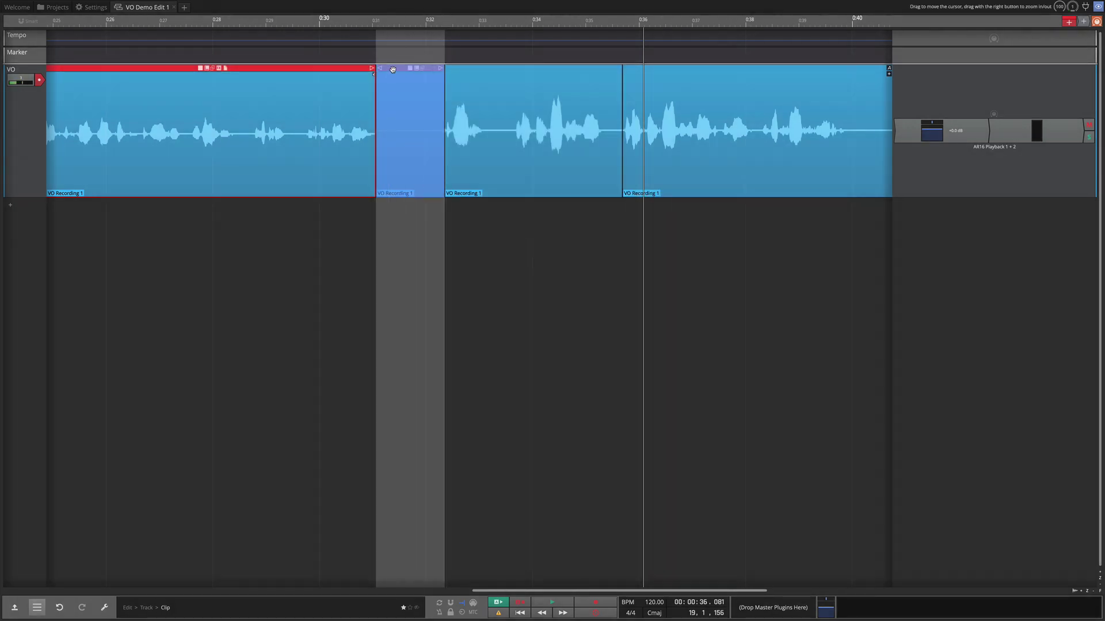
Check the clip options of the silenced section and play the VO from about 29.8 s to 34.6 s.
left_click(351, 92)
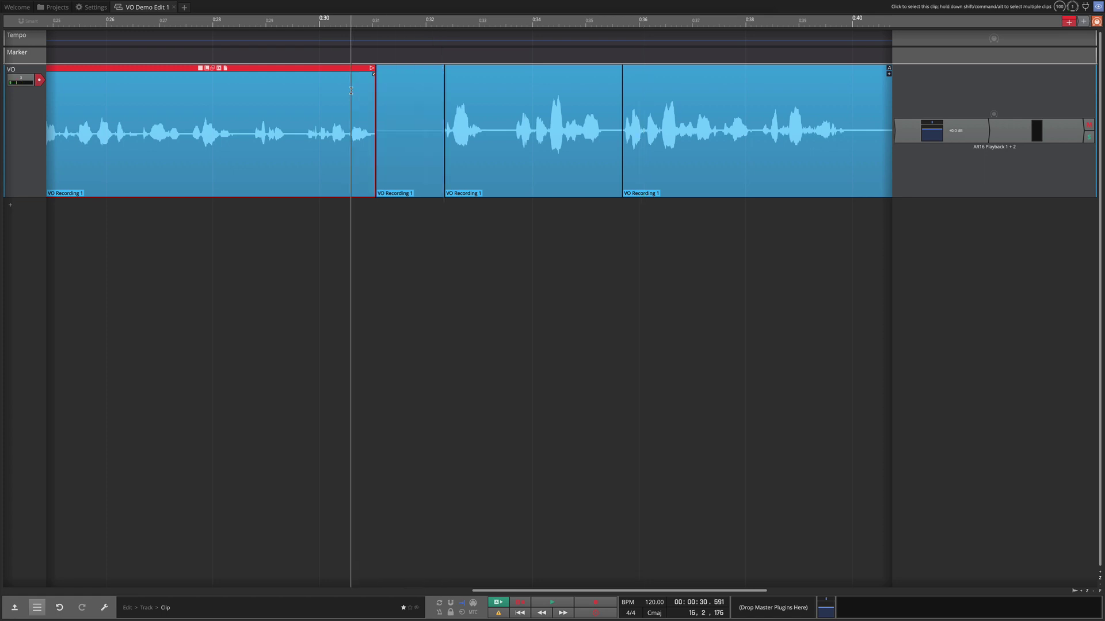
left_click(400, 72)
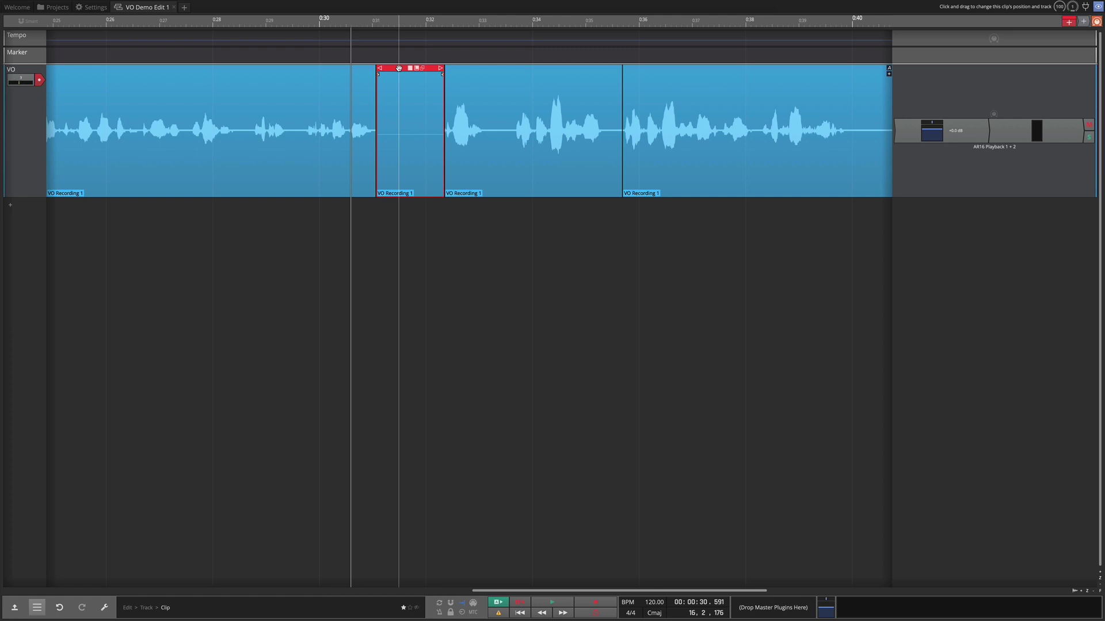
right_click(399, 69)
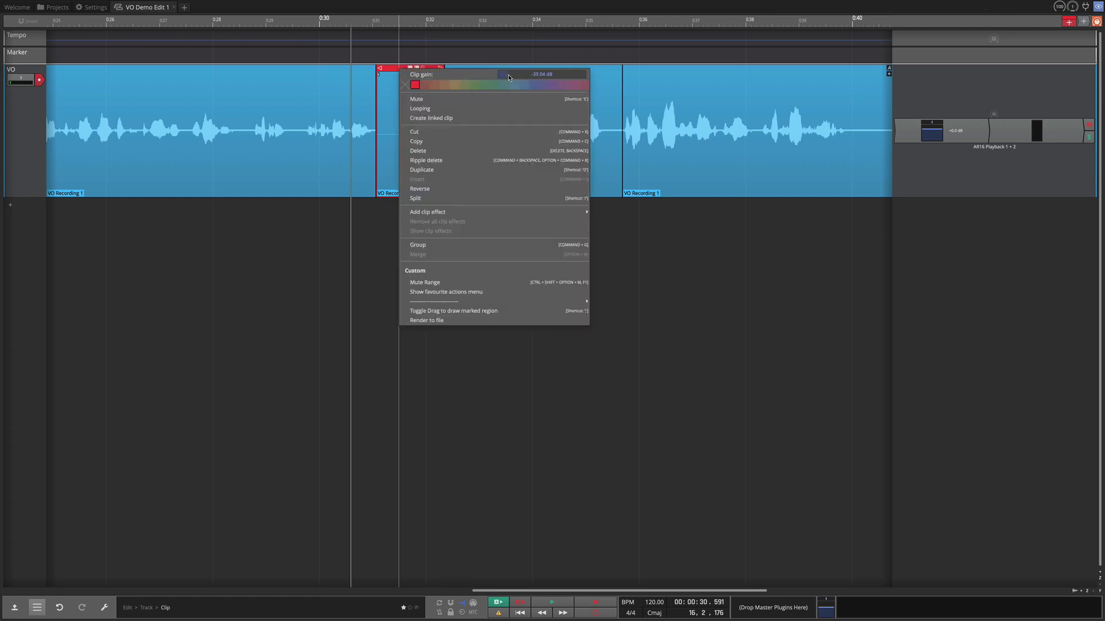
key("Escape")
left_click(308, 254)
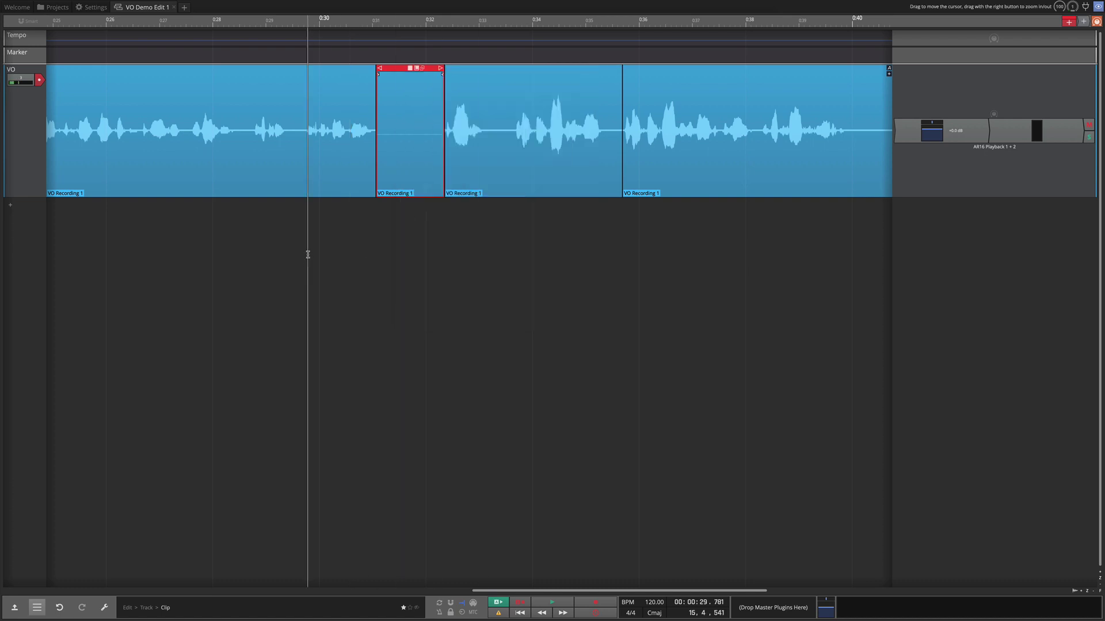
key("space")
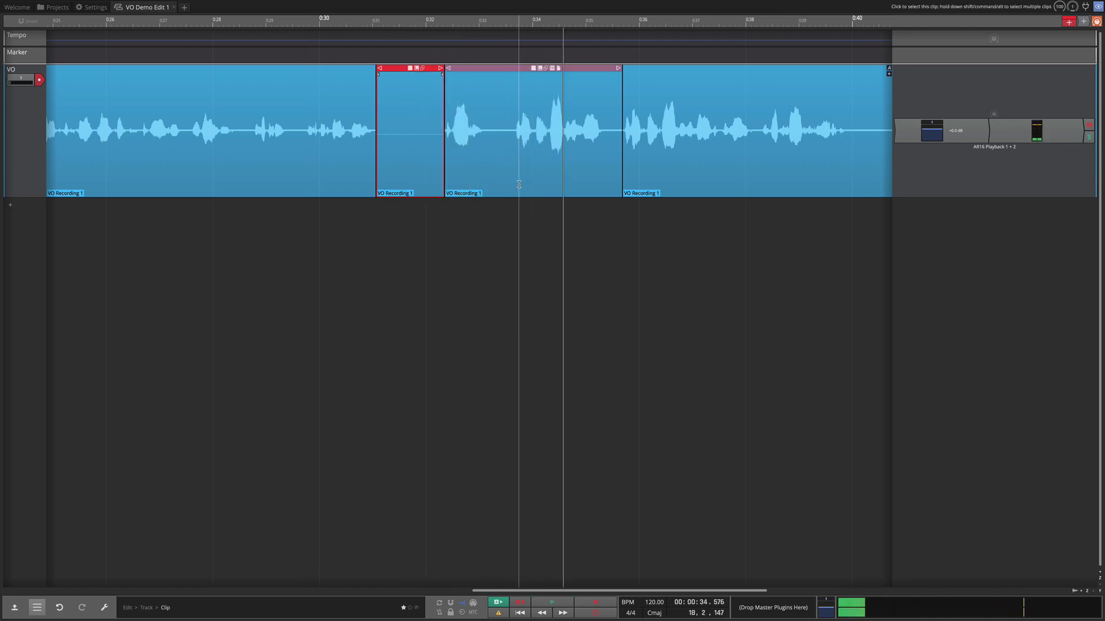
Ripple delete about 0.4 s of the pause starting at about 33.2 s and play from about 32 s to 38 s.
left_click_drag(486, 145, 508, 144)
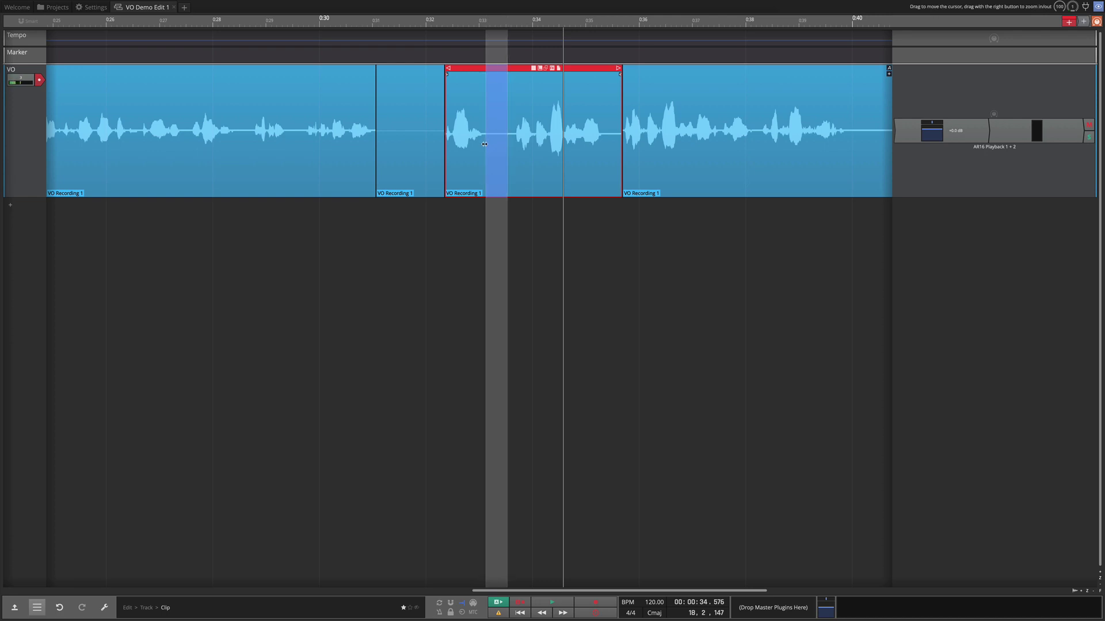
mouse_move(484, 143)
left_mouse_down()
mouse_move(508, 141)
mouse_move(482, 137)
mouse_move(493, 141)
left_mouse_up()
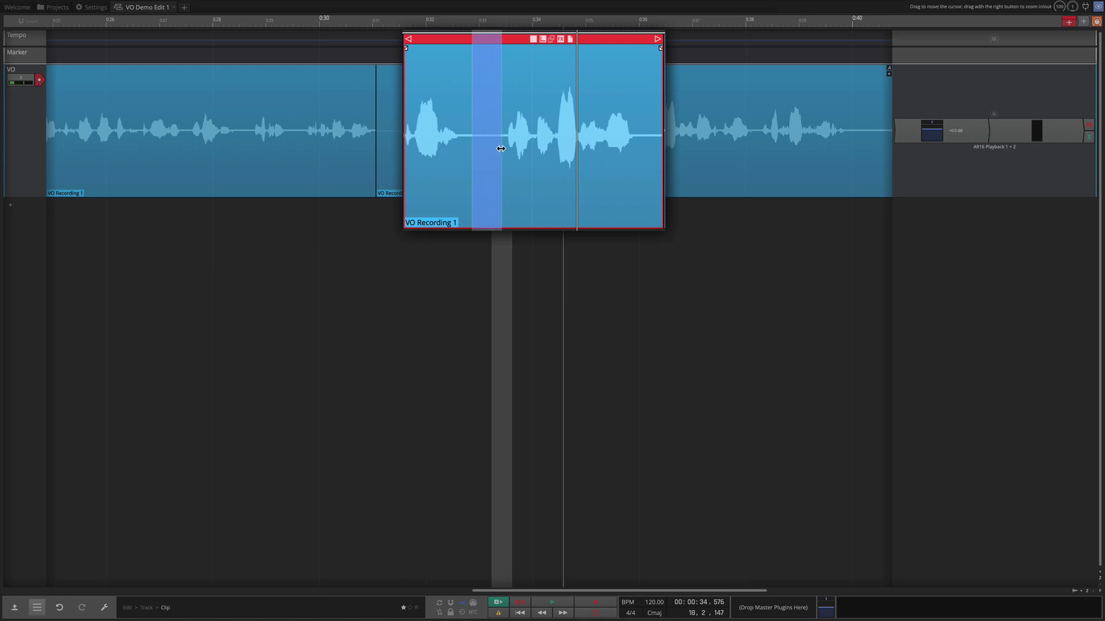
left_click_drag(463, 149, 489, 143)
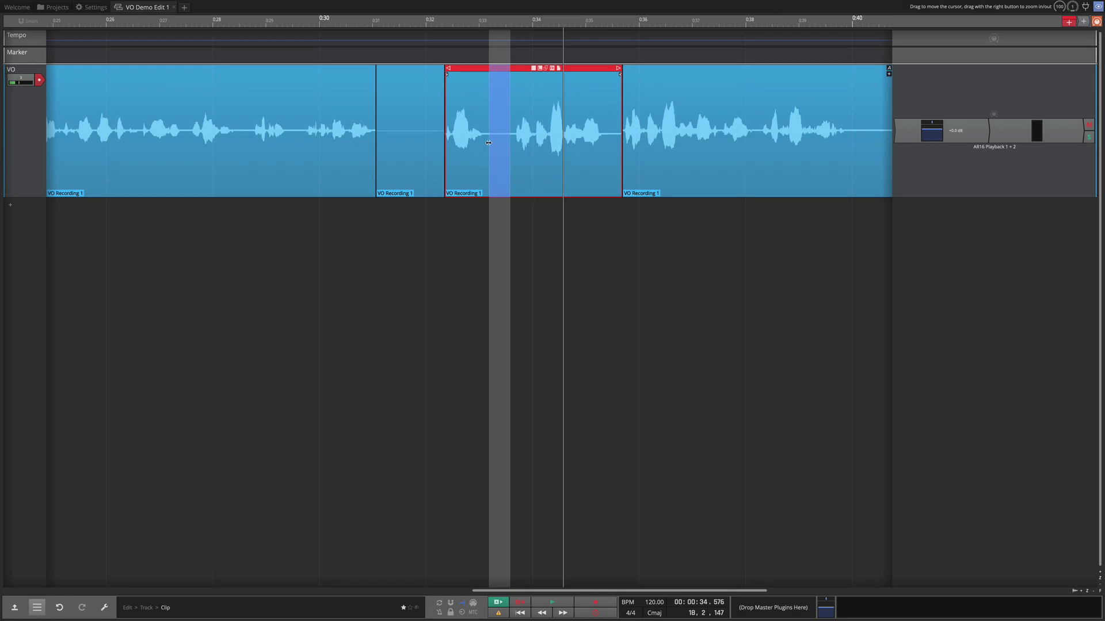
key("Delete")
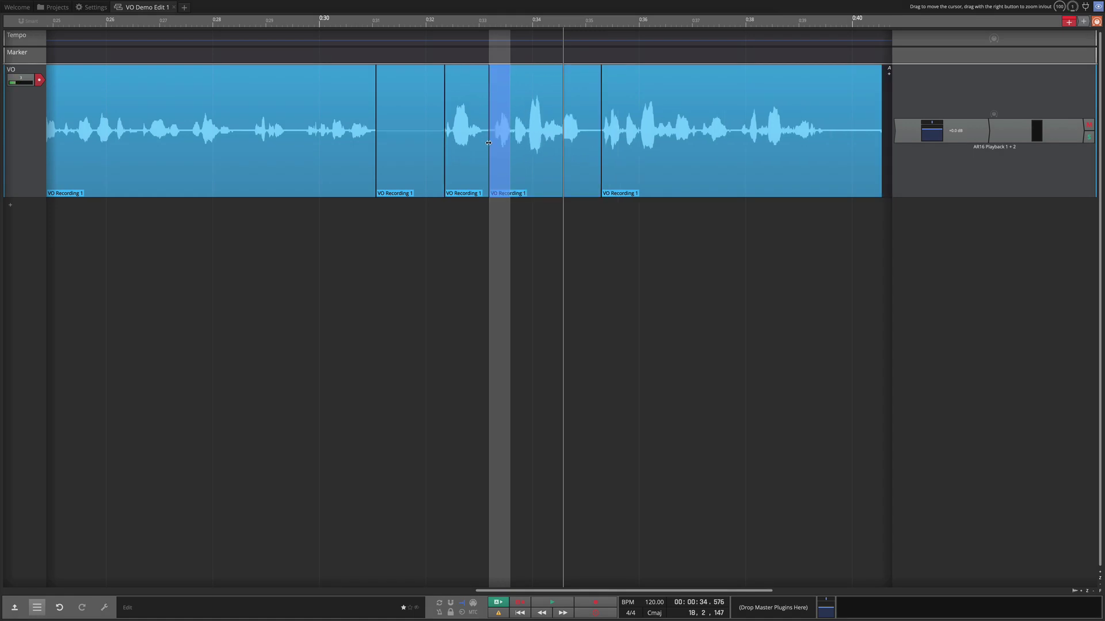
left_click(424, 171)
key("space")
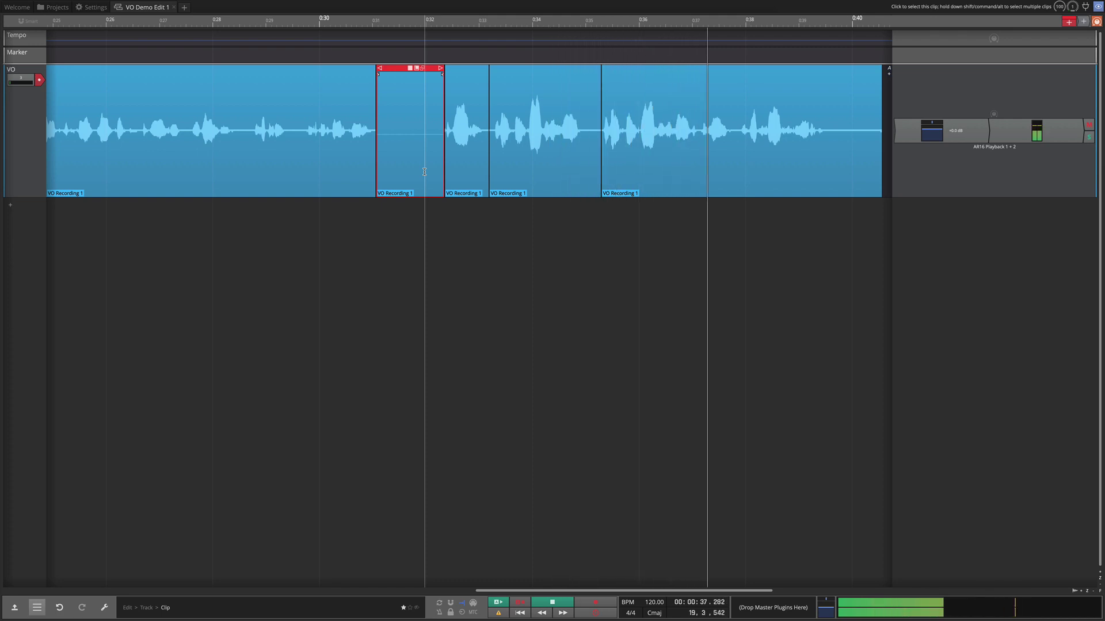
key("space")
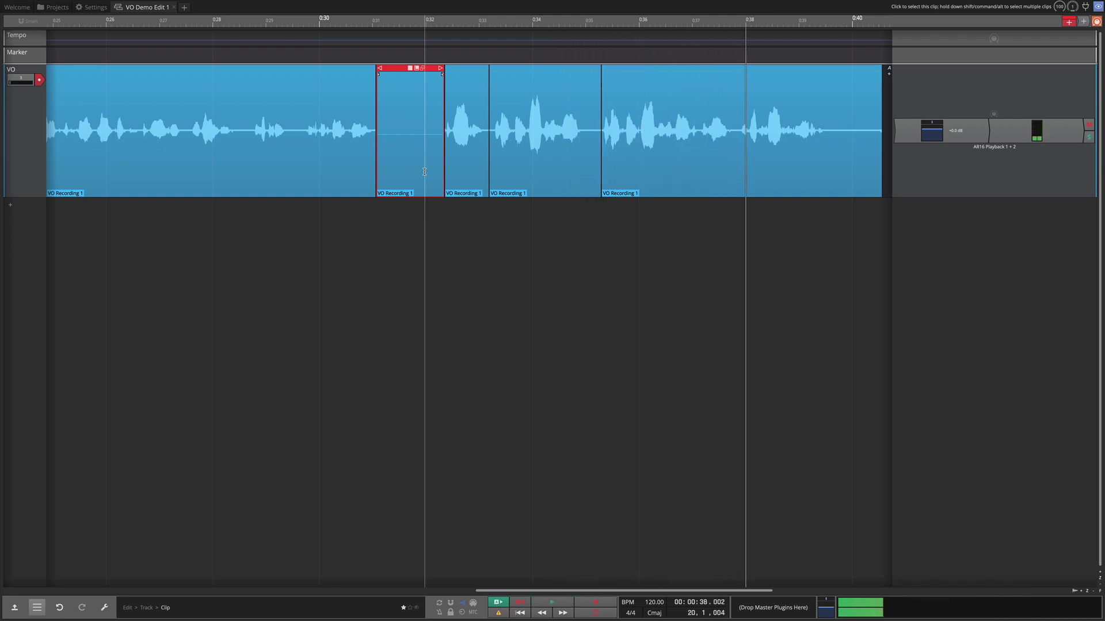
Ripple delete the VO take from about 33.2 s to 35.3 s and play the join back from about 32 s to 38 s.
left_click(486, 133)
left_click_drag(489, 134, 601, 142)
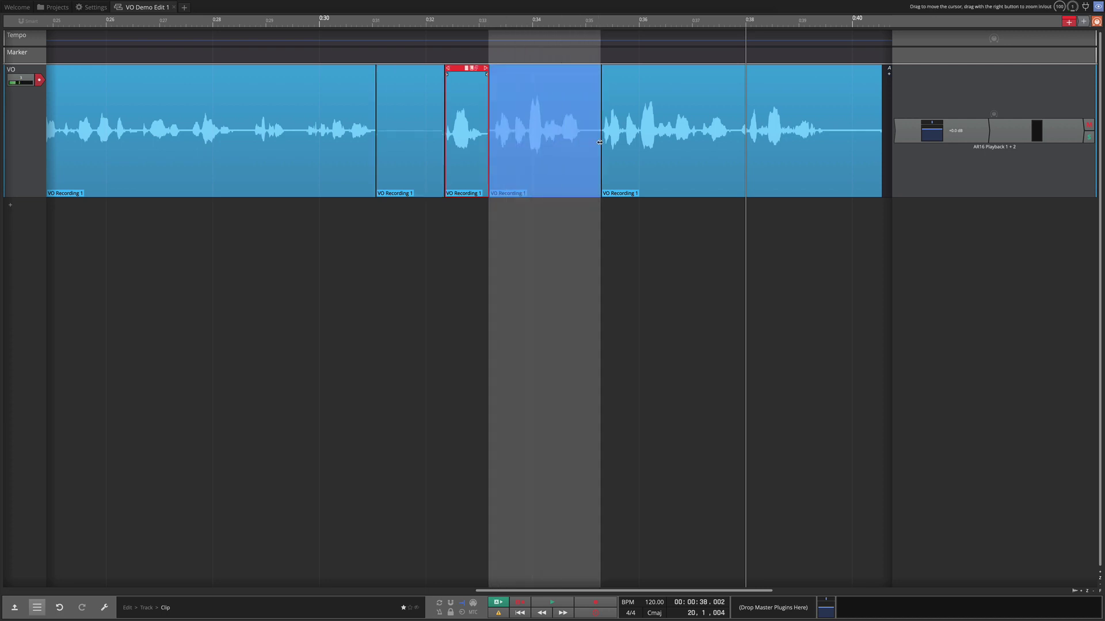
key("Delete")
left_click(425, 182)
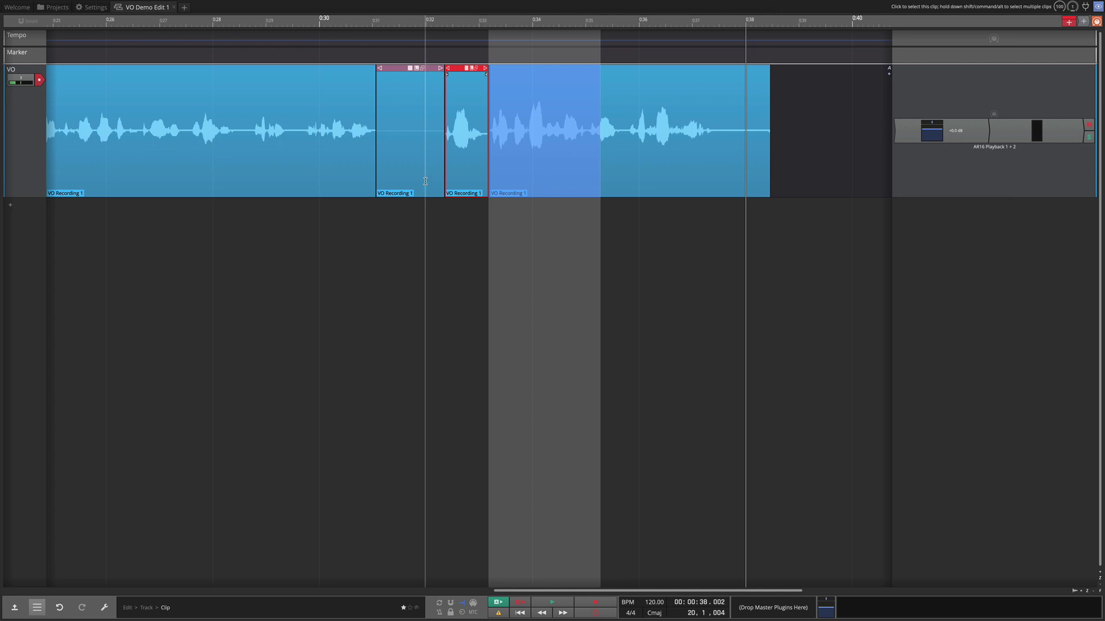
key("space")
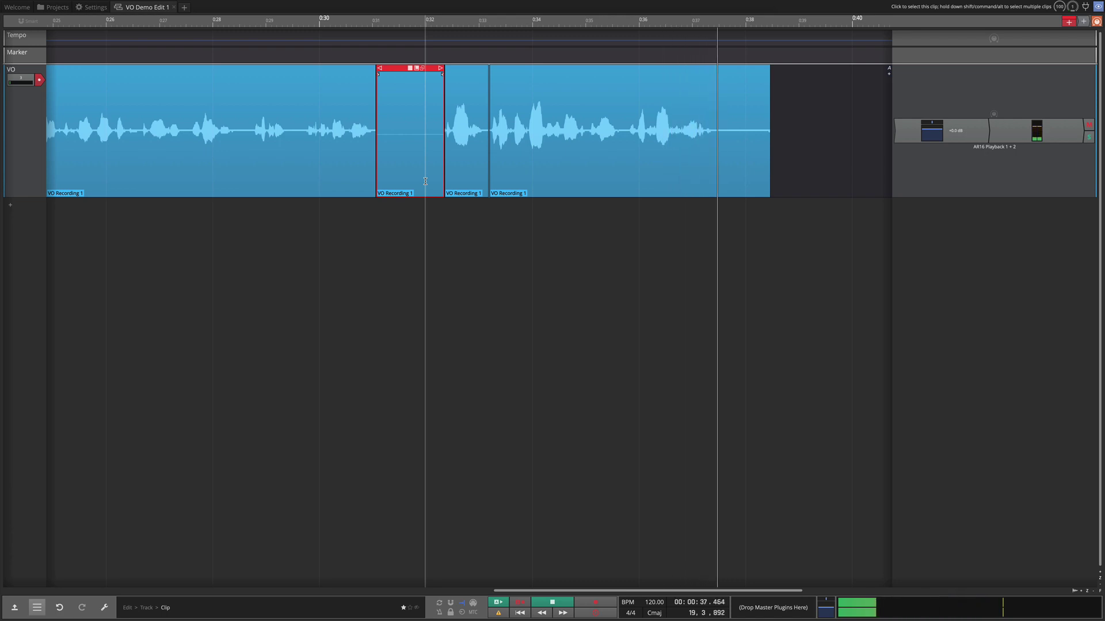
key("space")
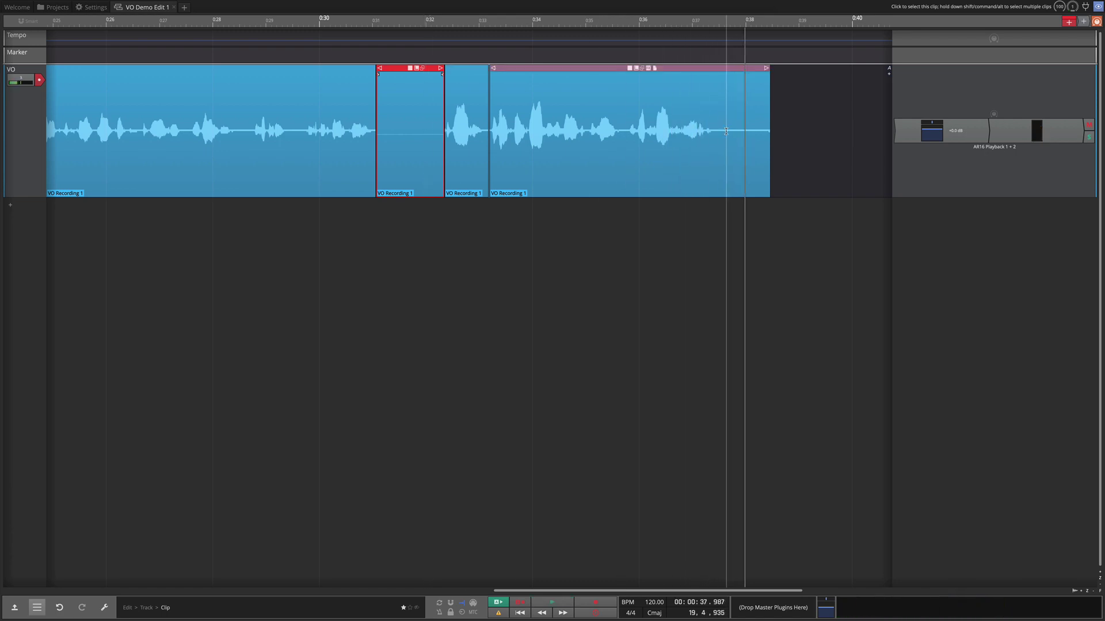
Silence the tail of the VO from about 37.5 s to the end of the last clip.
left_click_drag(718, 133, 775, 137)
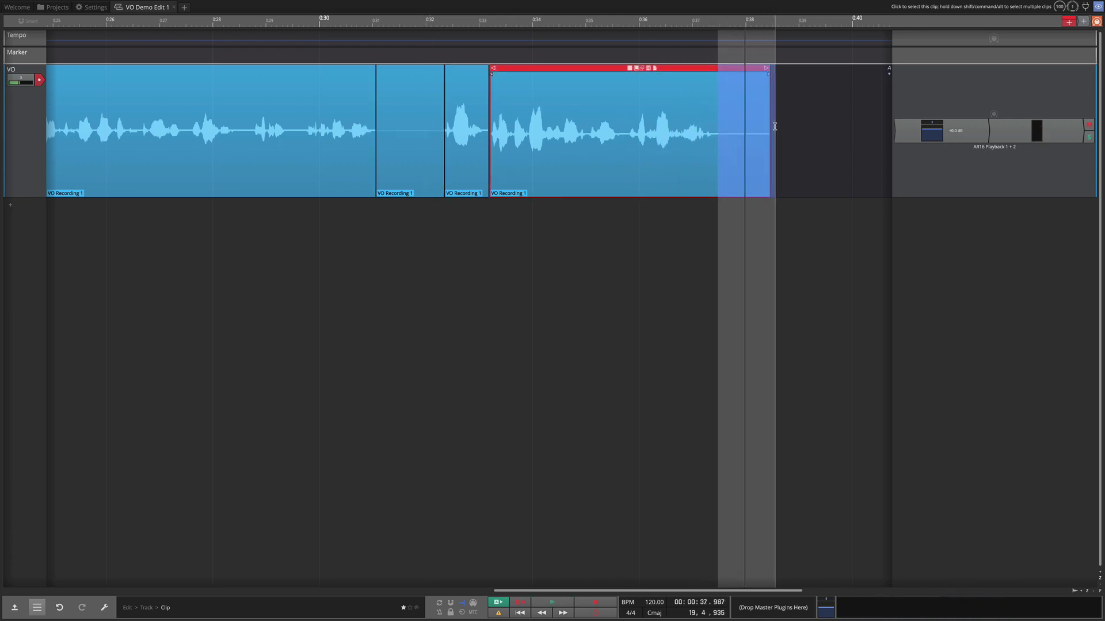
right_click(734, 138)
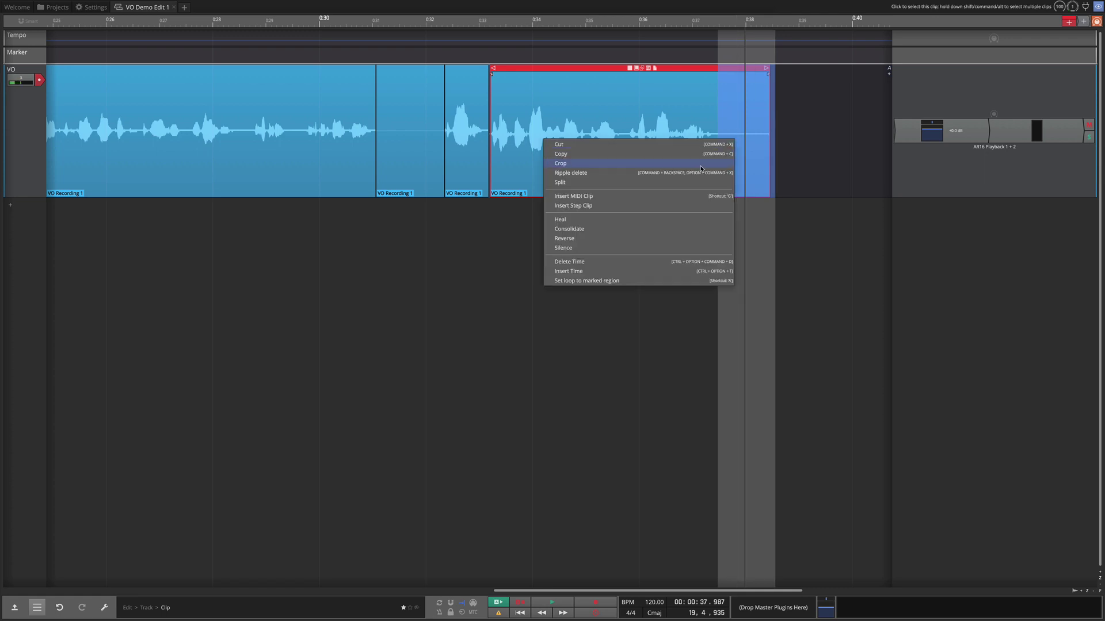
left_click(659, 248)
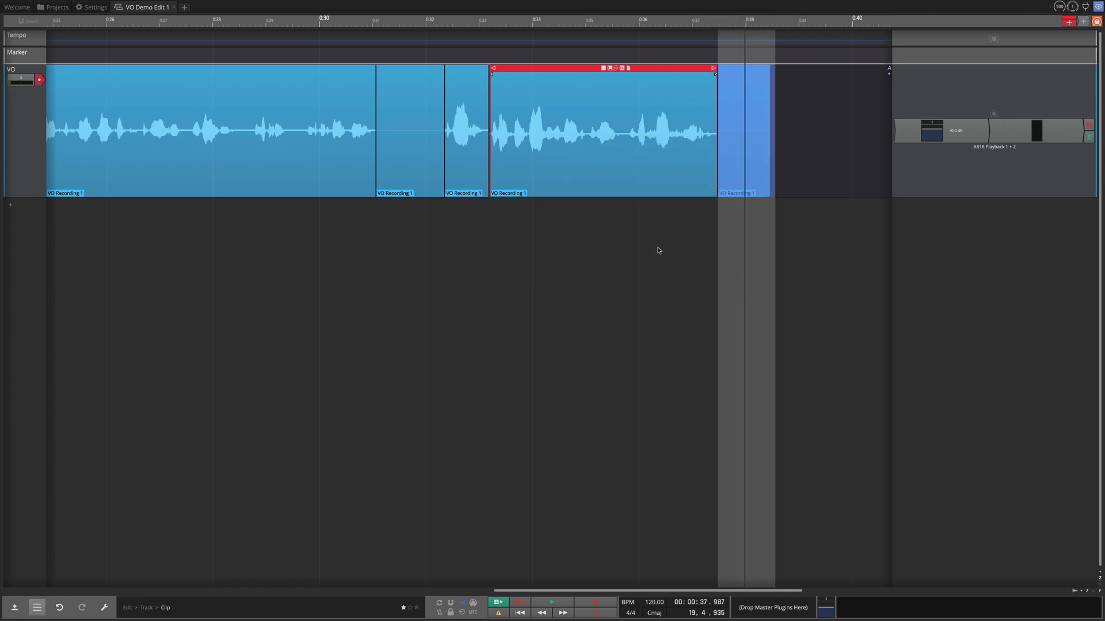
Consolidate all VO clips from the start of the timeline to the end of the recording into one clip.
scroll(659, 250, "down", 10)
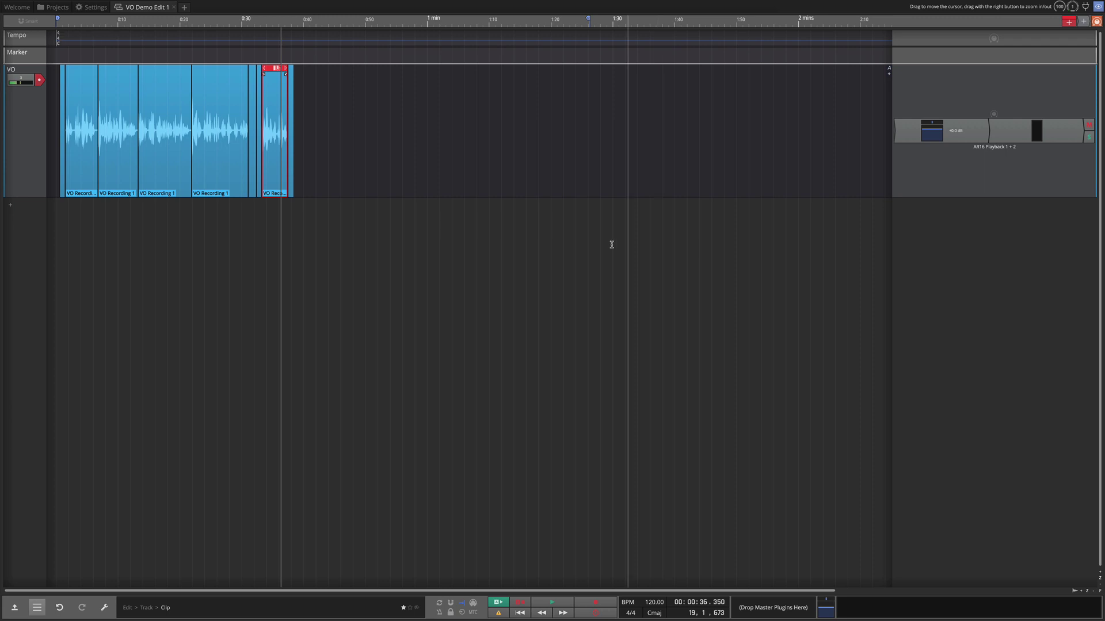
scroll(151, 262, "up", 2)
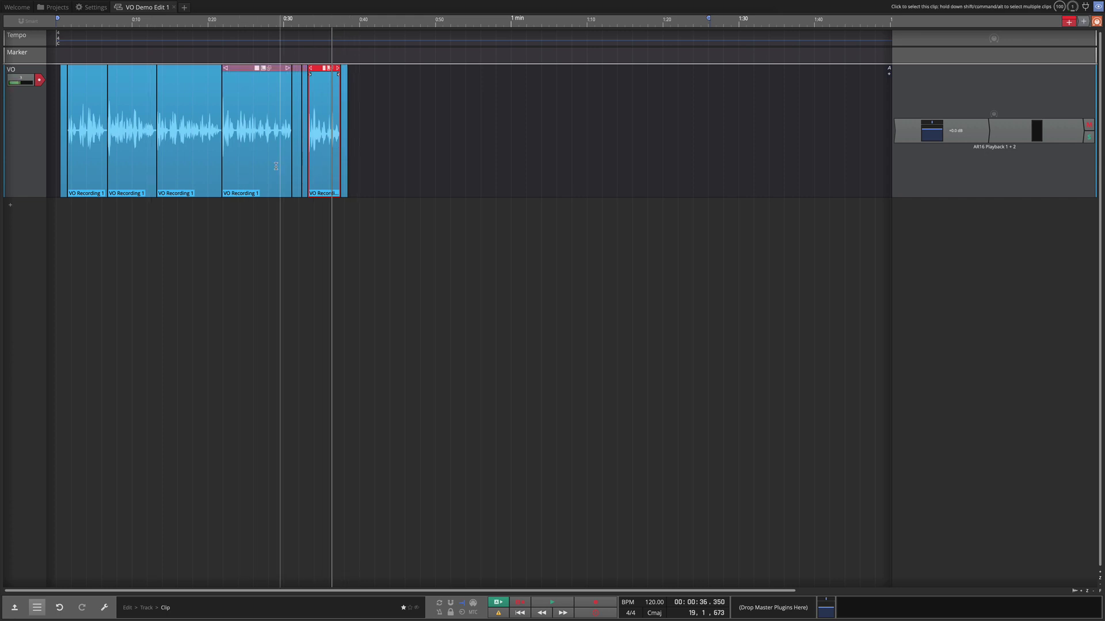
scroll(276, 166, "up", 3)
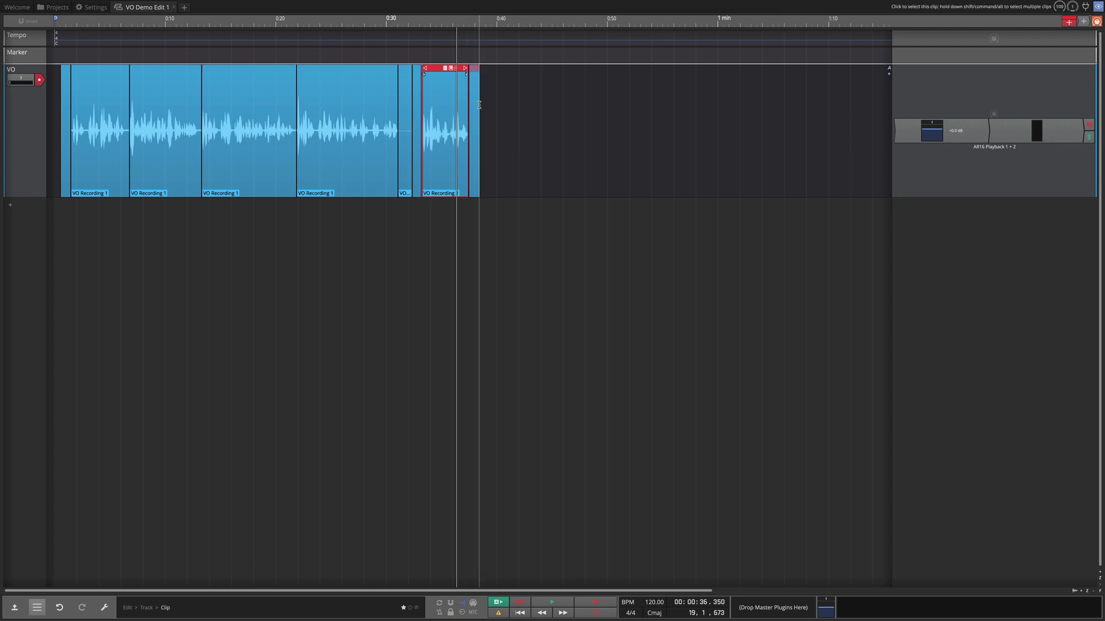
left_click_drag(481, 105, 47, 142)
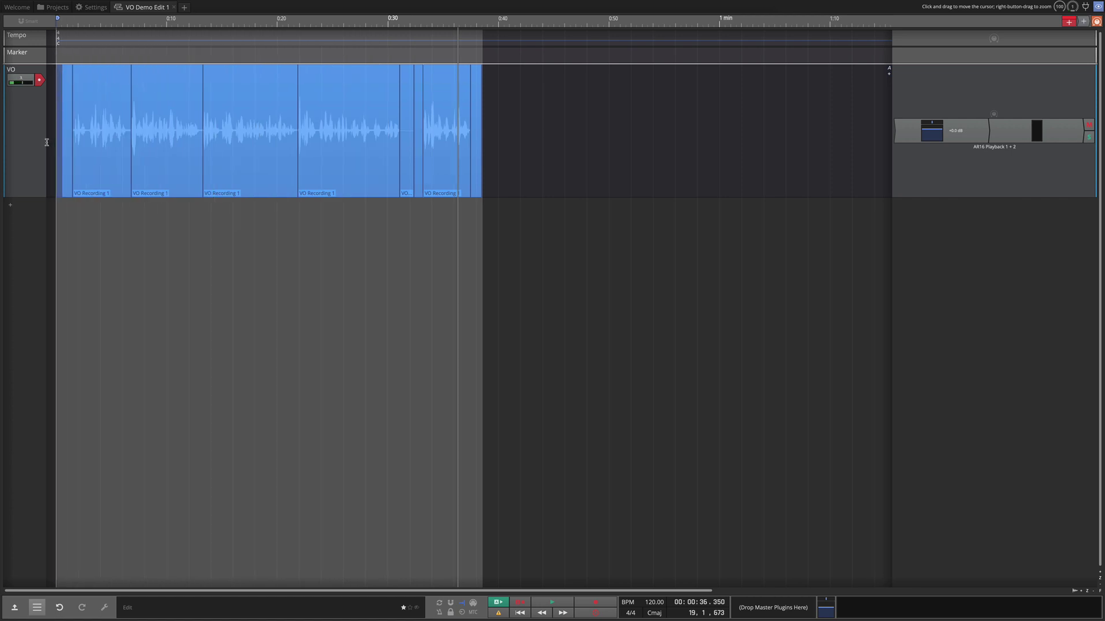
right_click(99, 115)
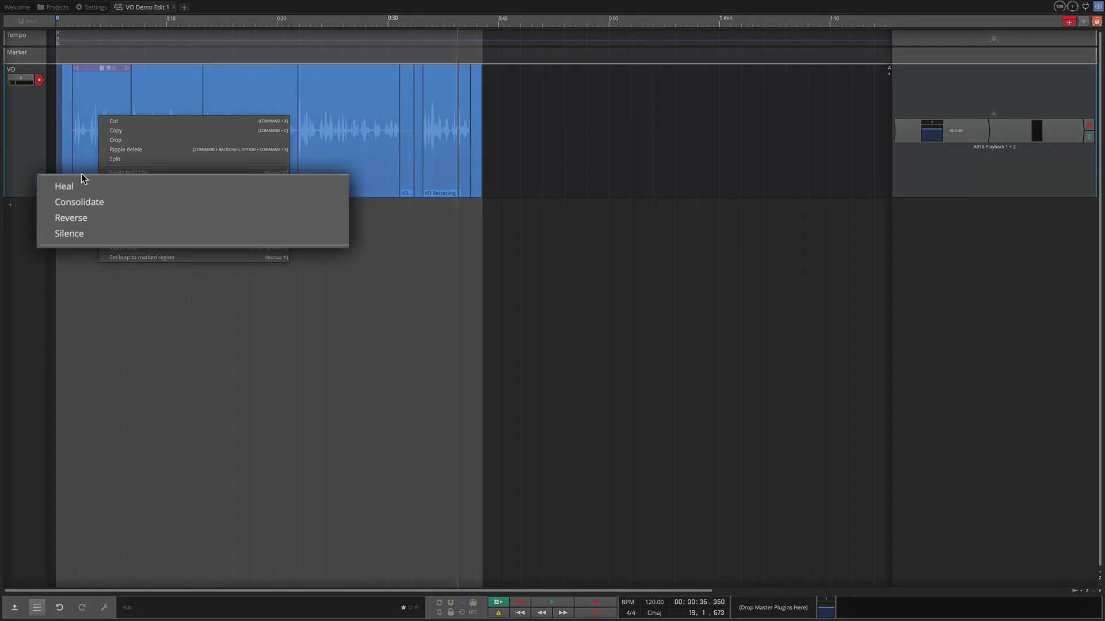
left_click(127, 204)
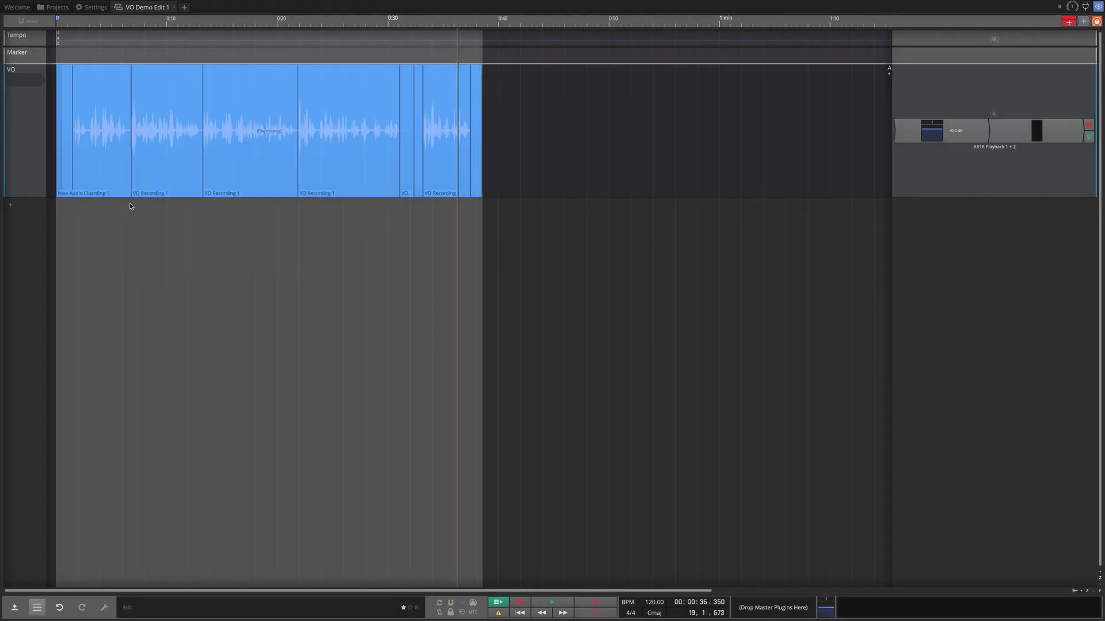
Play the consolidated VO clip from the start to about 34.6 s to check the finished edit.
left_click(141, 69)
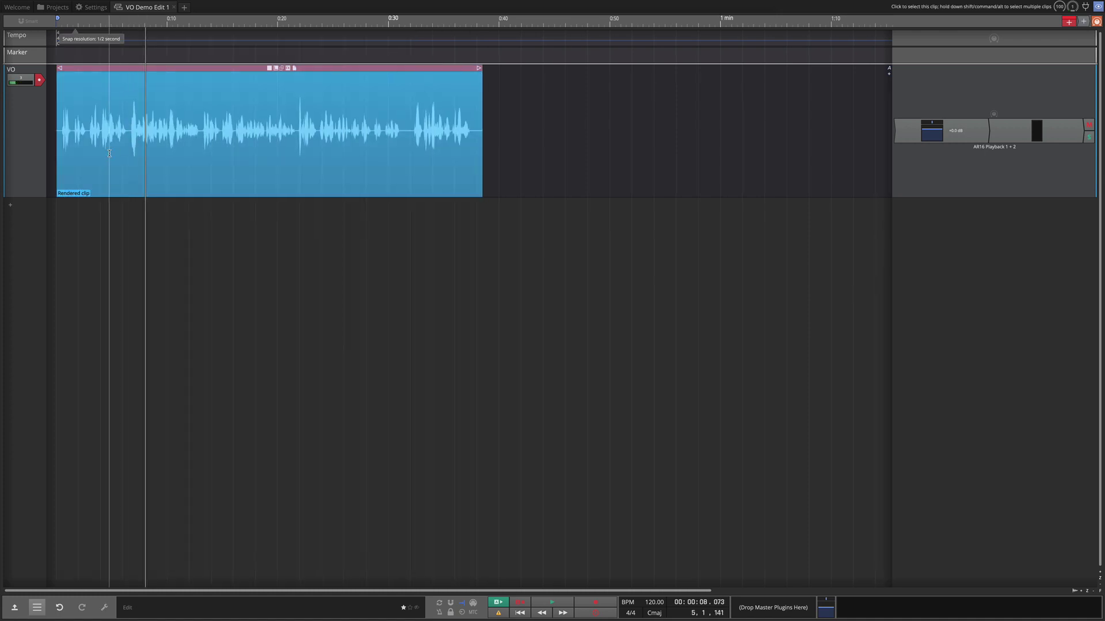
key("space")
scroll(57, 158, "up", 3)
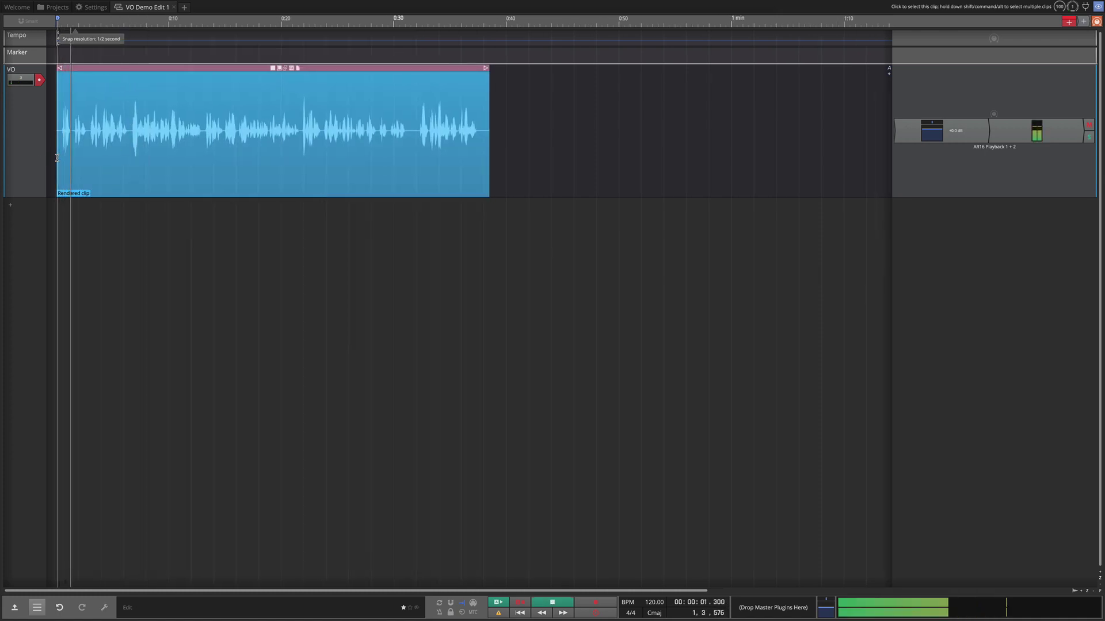
scroll(57, 157, "down", 3)
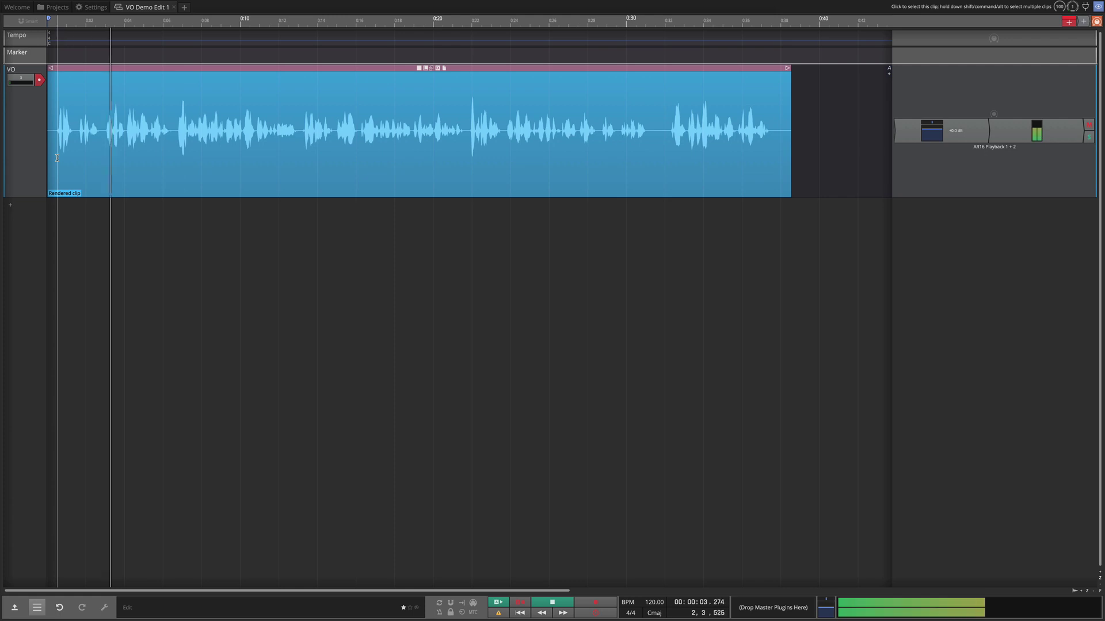
scroll(57, 158, "down", 1)
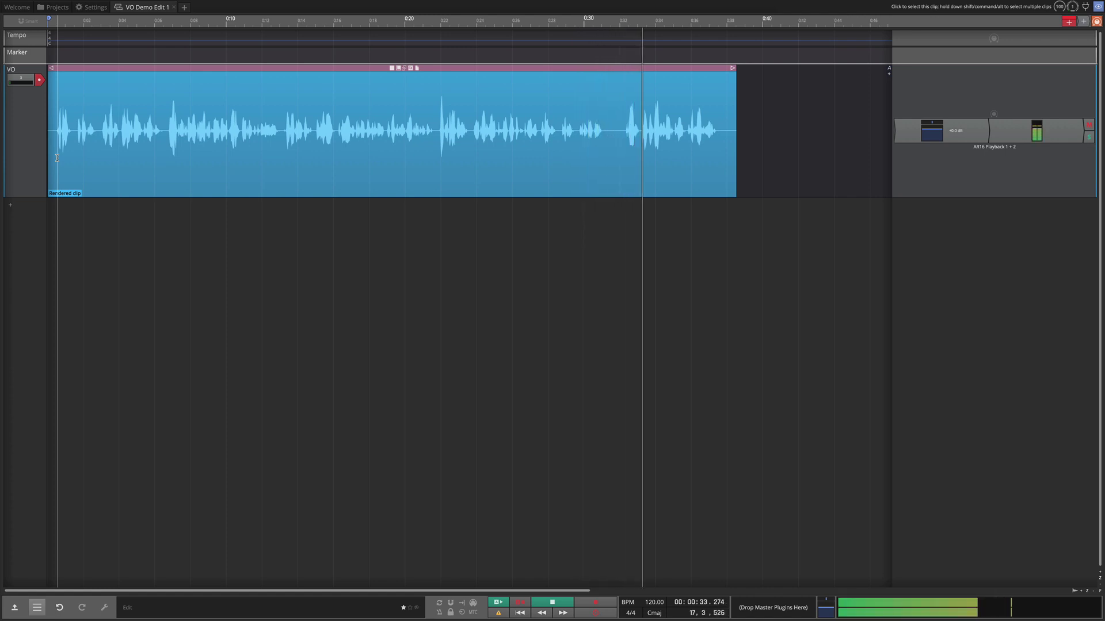
key("space")
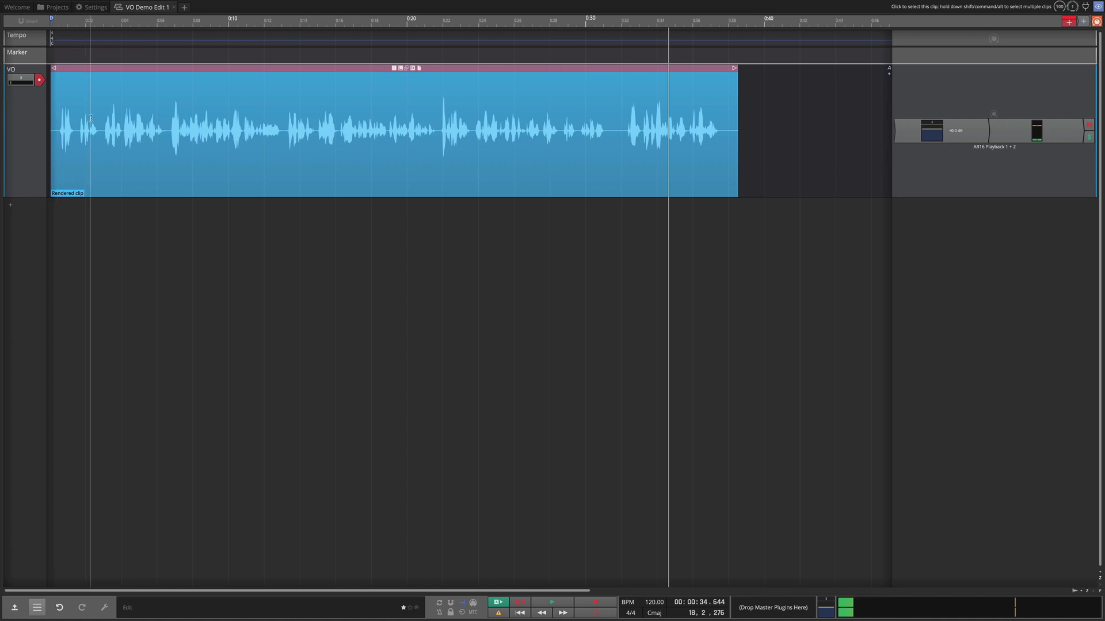
scroll(159, 85, "up", 5)
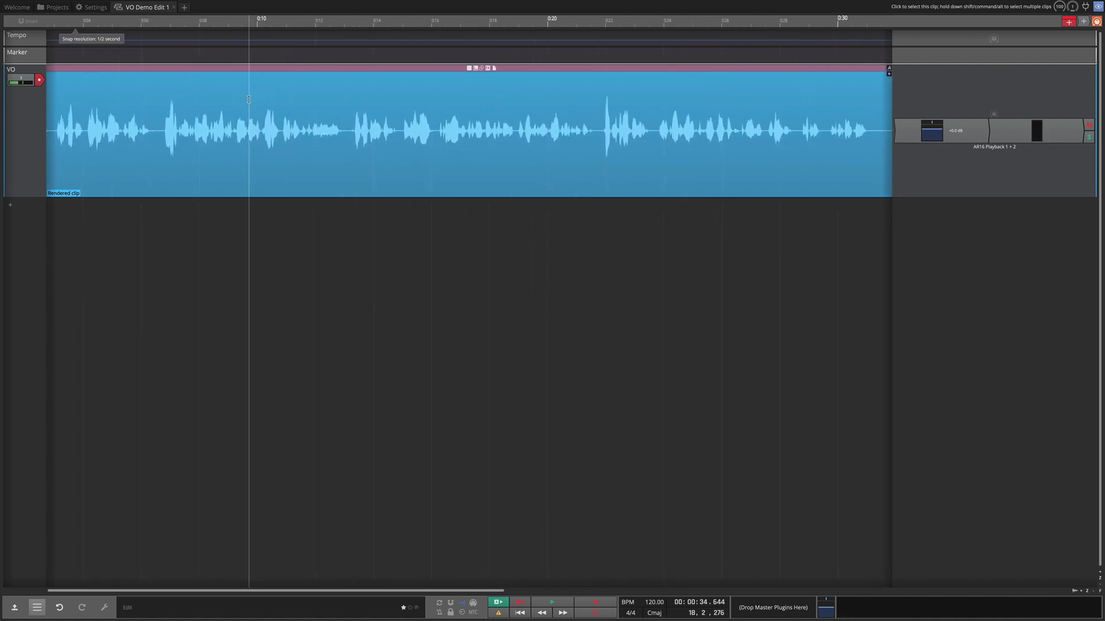
Split the VO clip on both sides of the loud peak, from about 21.9 s to 22.2 s.
scroll(248, 99, "up", 4)
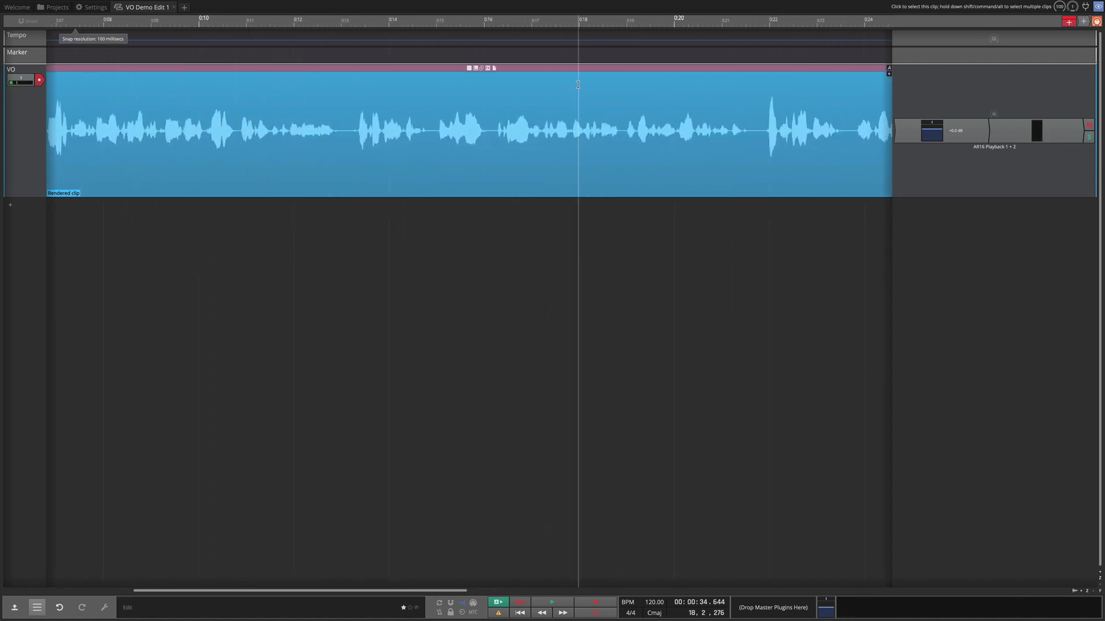
scroll(702, 135, "up", 4)
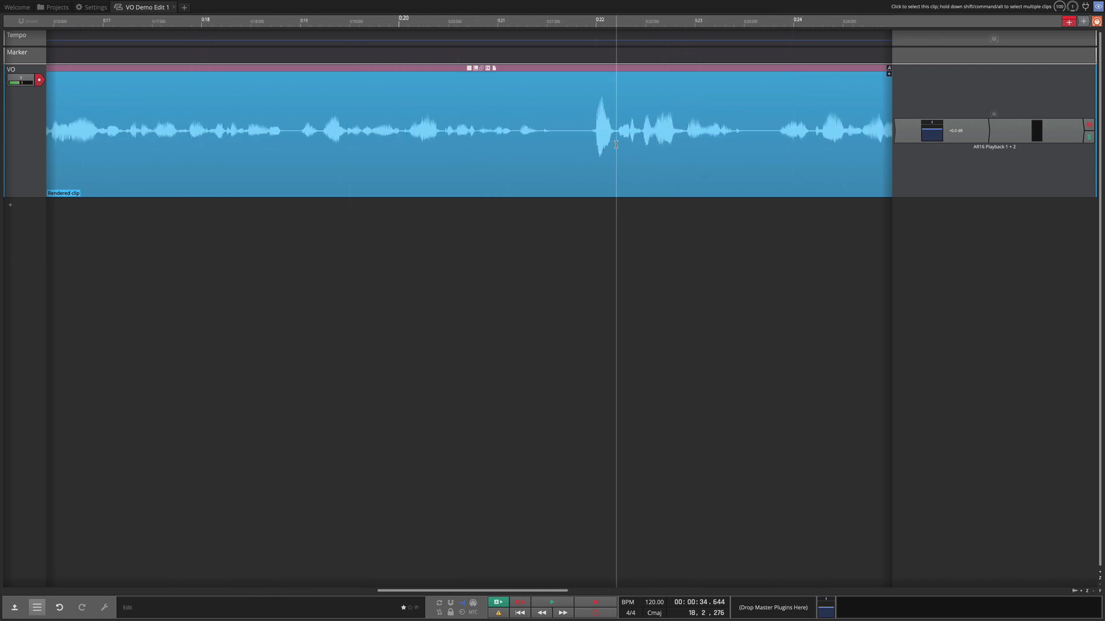
left_click_drag(615, 144, 590, 146)
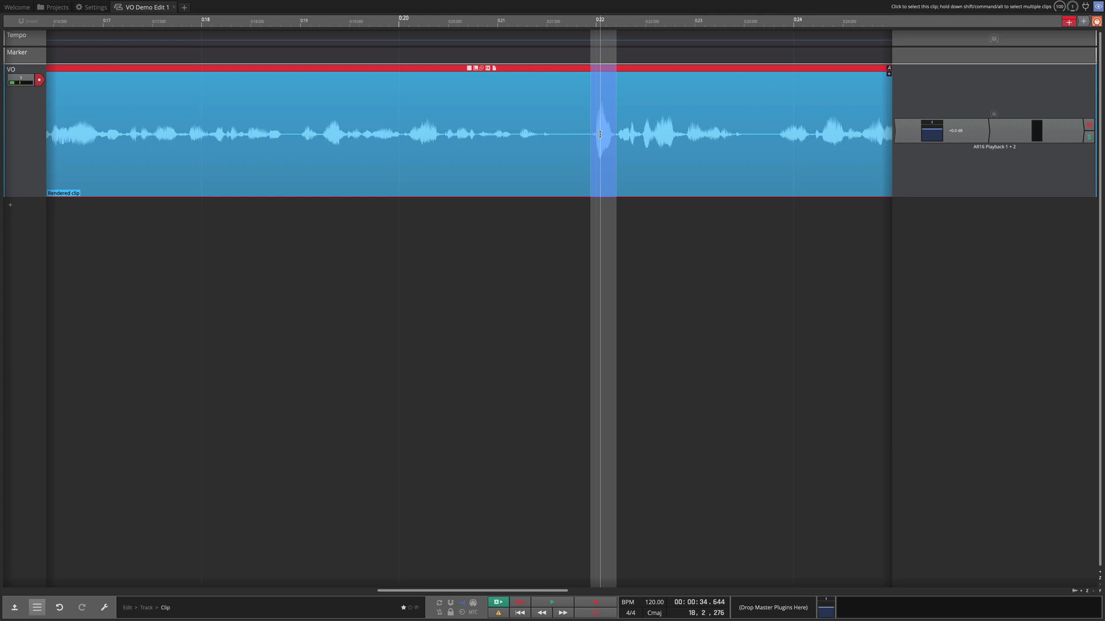
right_click(600, 134)
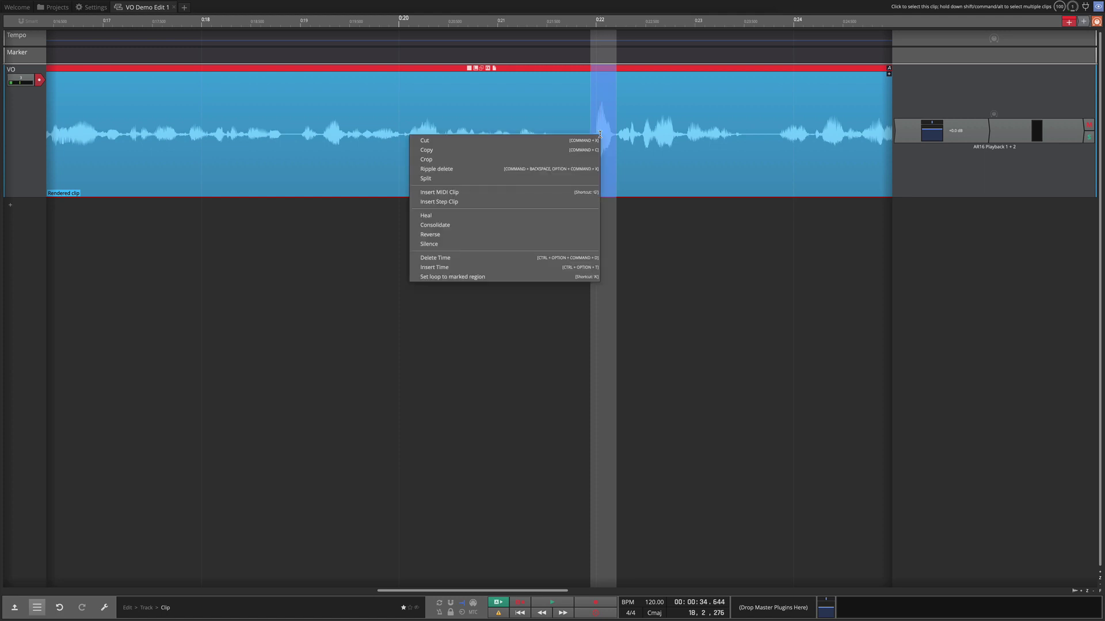
left_click(513, 182)
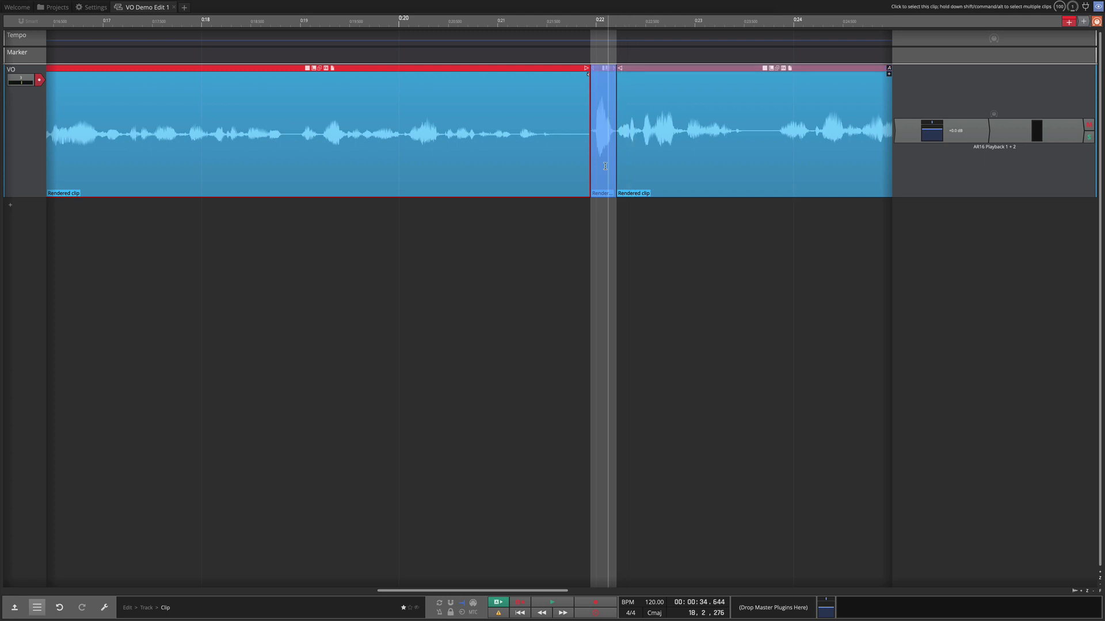
Lower the clip gain of the short split clip at about 22 s.
left_click(551, 132)
left_click(598, 69)
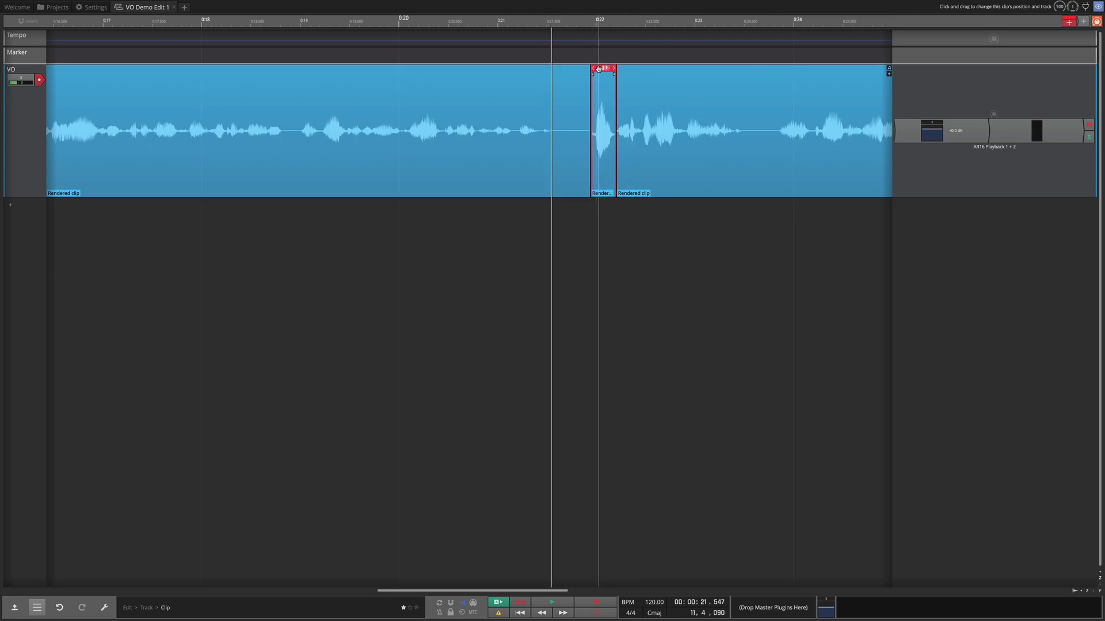
right_click(599, 68)
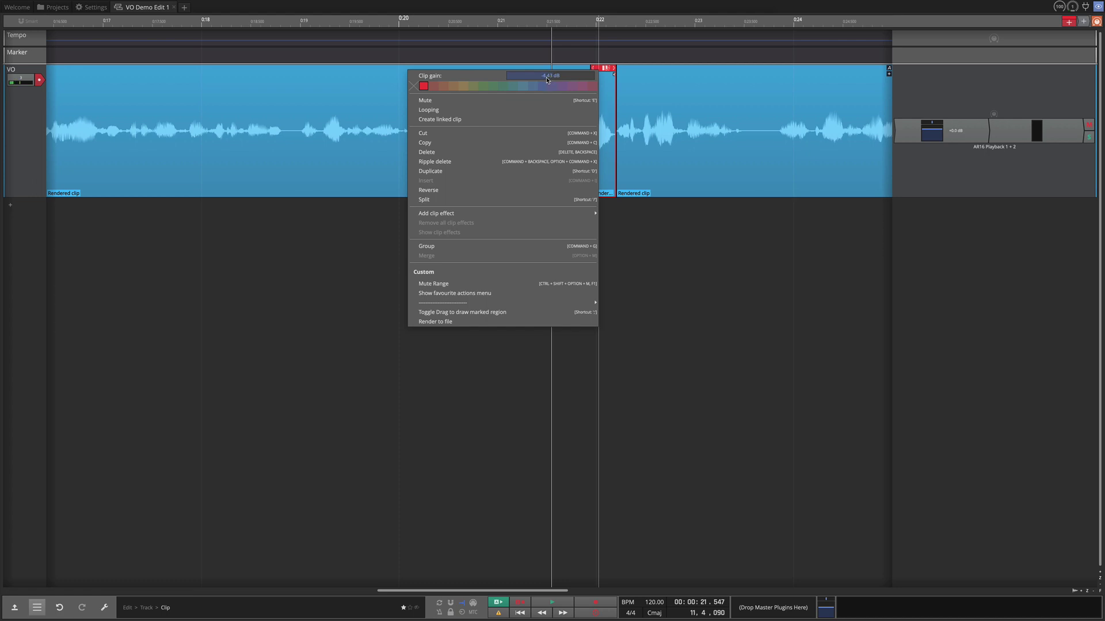
key("Escape")
Play the VO from about 20.4 s to 23.3 s to check the level of the short clip at 22 s.
left_click(433, 278)
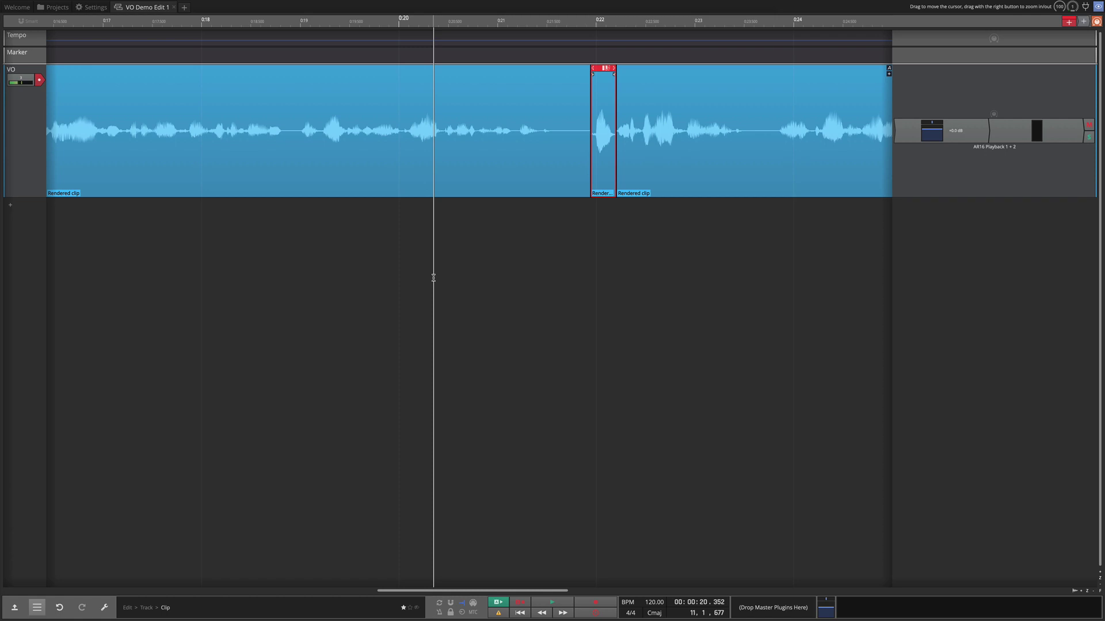
key("space")
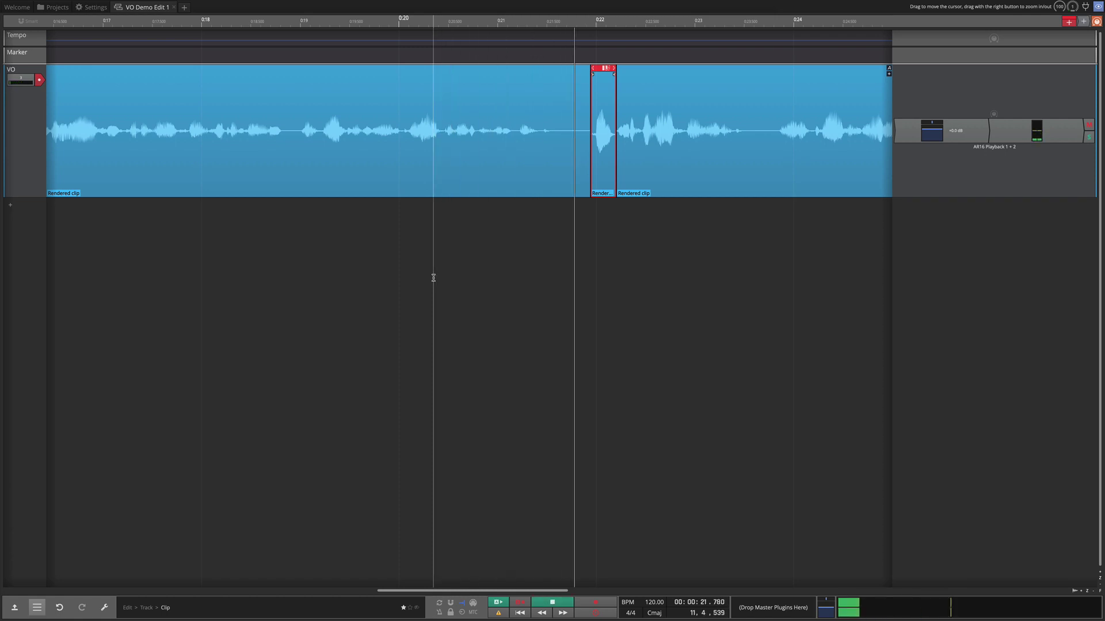
key("space")
Split the VO clip on both sides of the loud phrase, from about 6.8 s to 7.3 s.
scroll(433, 278, "left", 5)
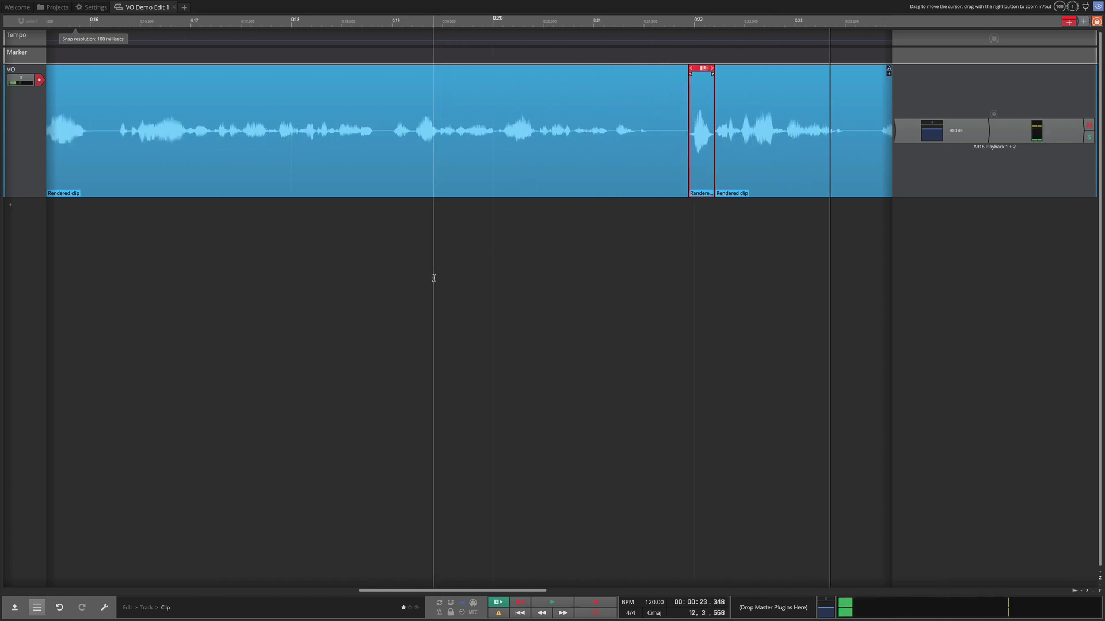
scroll(433, 277, "left", 10)
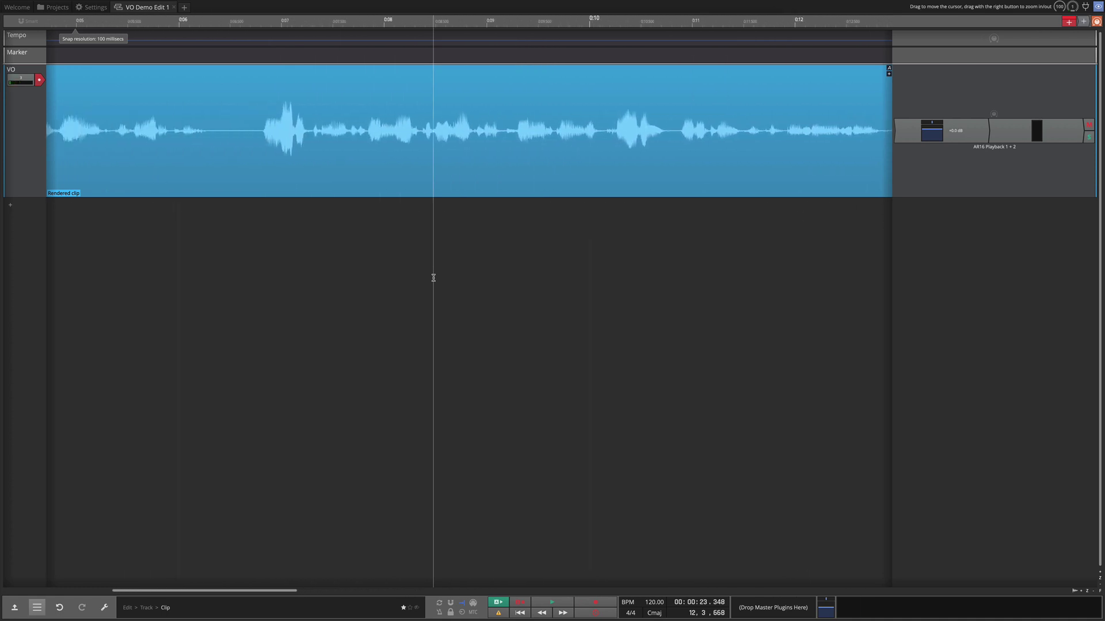
scroll(434, 278, "right", 3)
scroll(273, 189, "up", 2)
left_click(272, 188)
left_click_drag(231, 163, 288, 158)
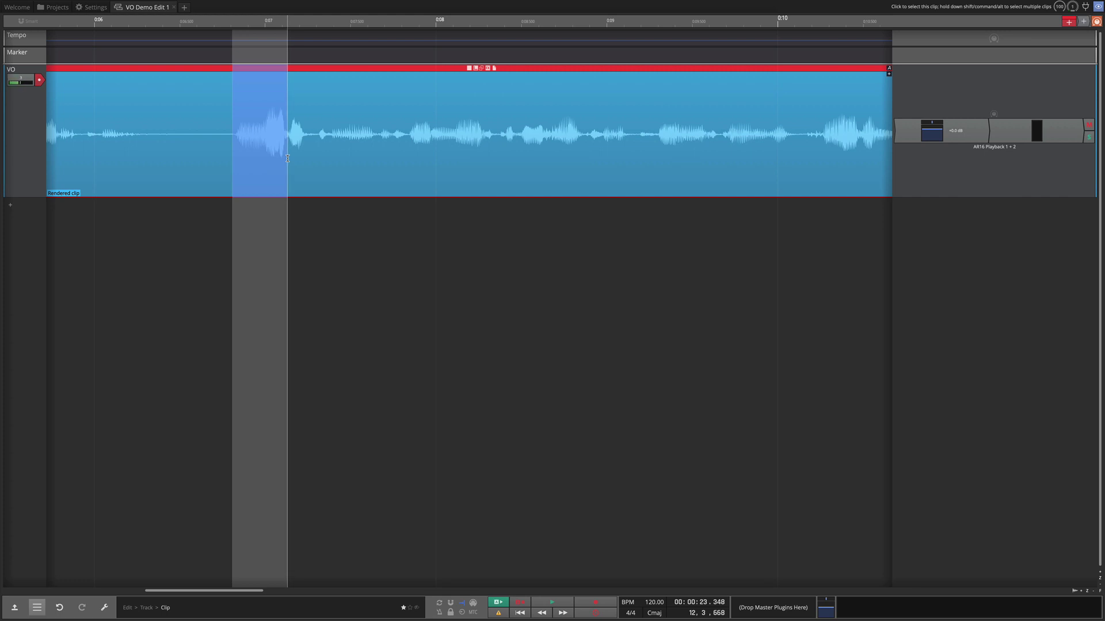
left_click_drag(288, 158, 314, 156)
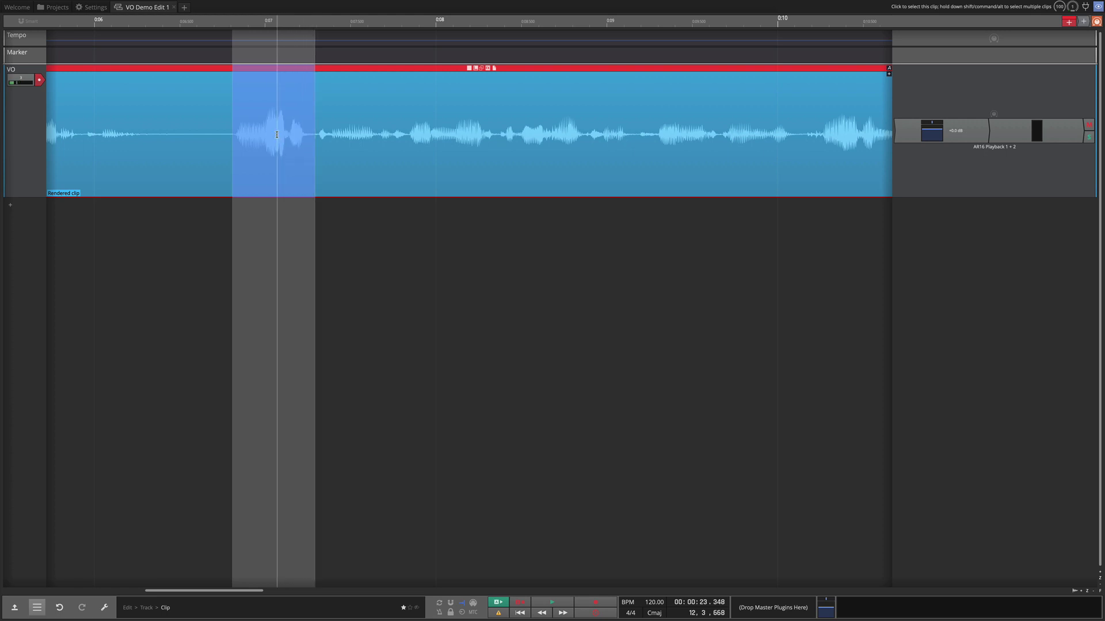
right_click(270, 107)
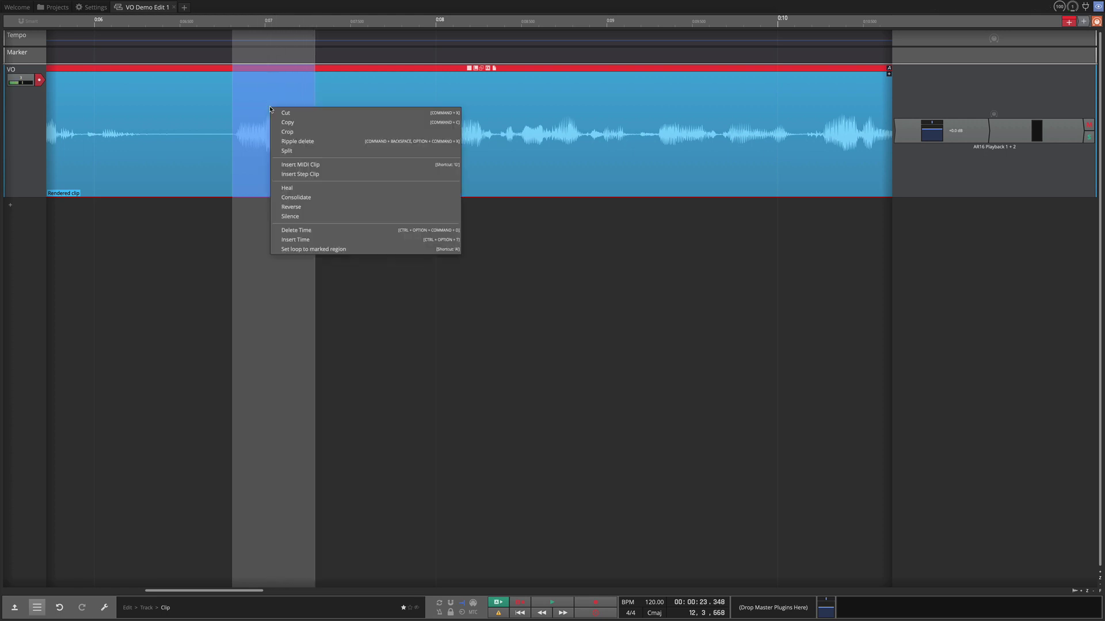
left_click(289, 150)
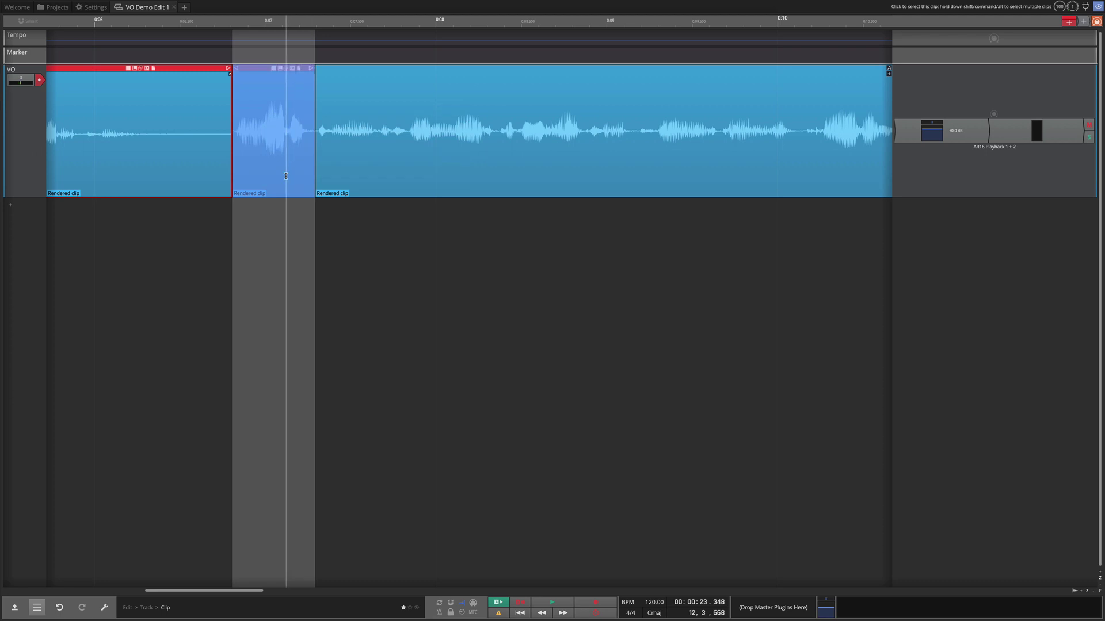
Lower the clip gain of the short split clip between about 6.8 s and 7.3 s.
left_click(245, 217)
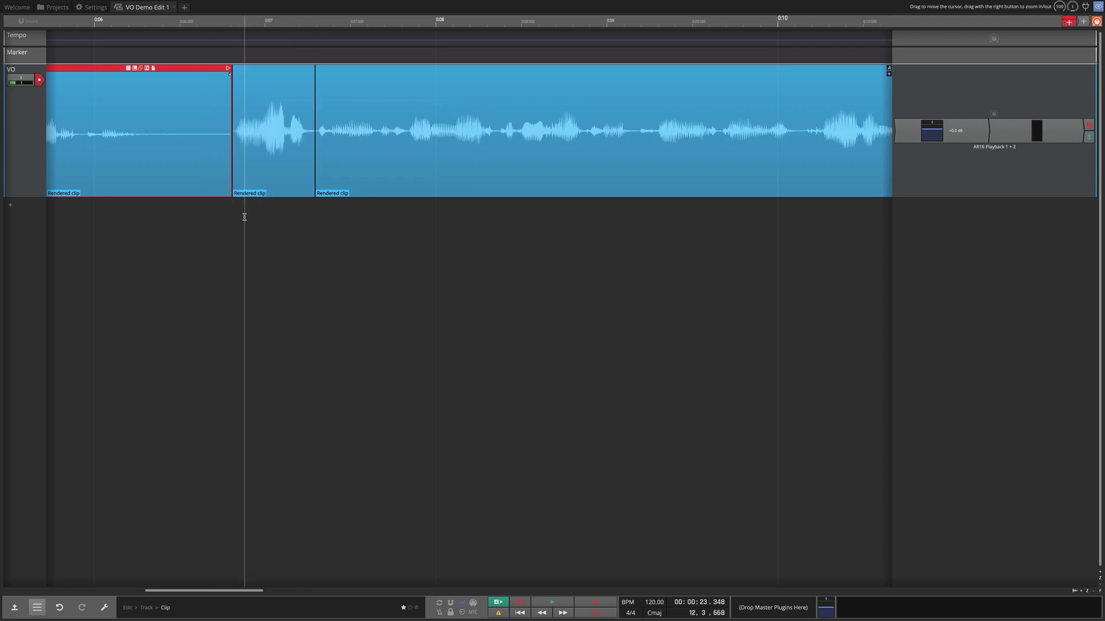
left_click(257, 69)
right_click(257, 69)
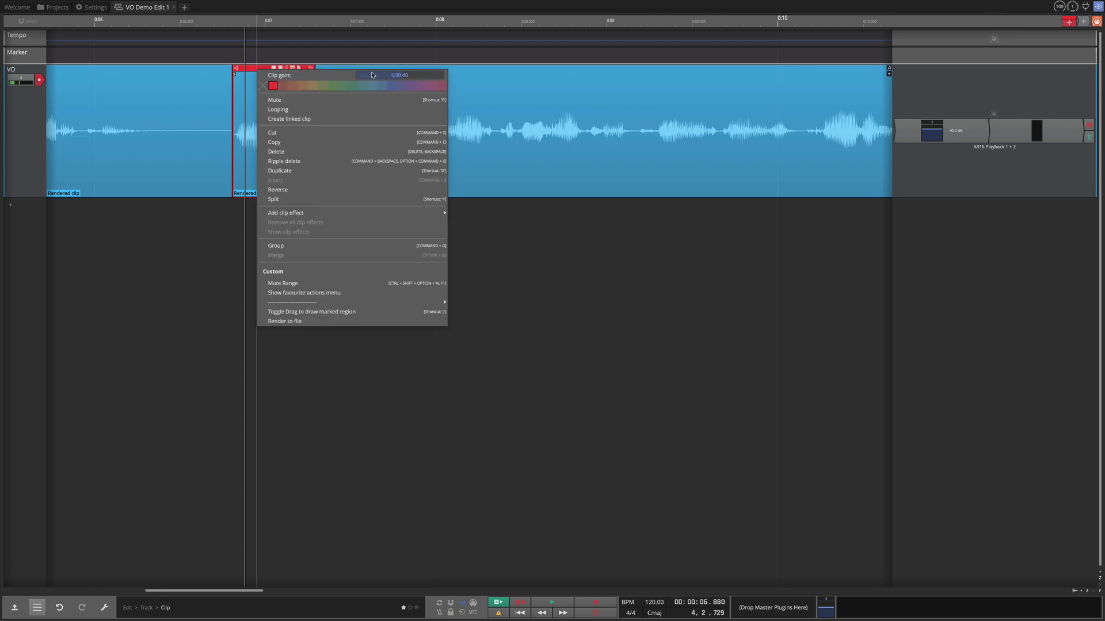
scroll(437, 260, "down", 10)
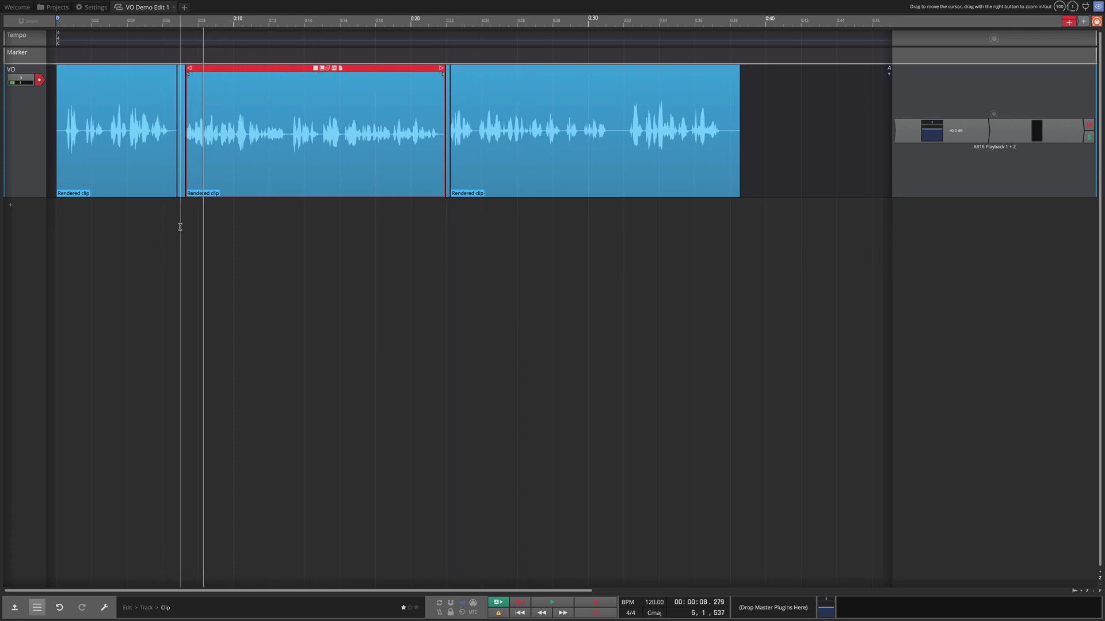
Heal the splits around 7 s and 22 s so the VO is a single clip, and clear the marked region.
left_click(158, 173)
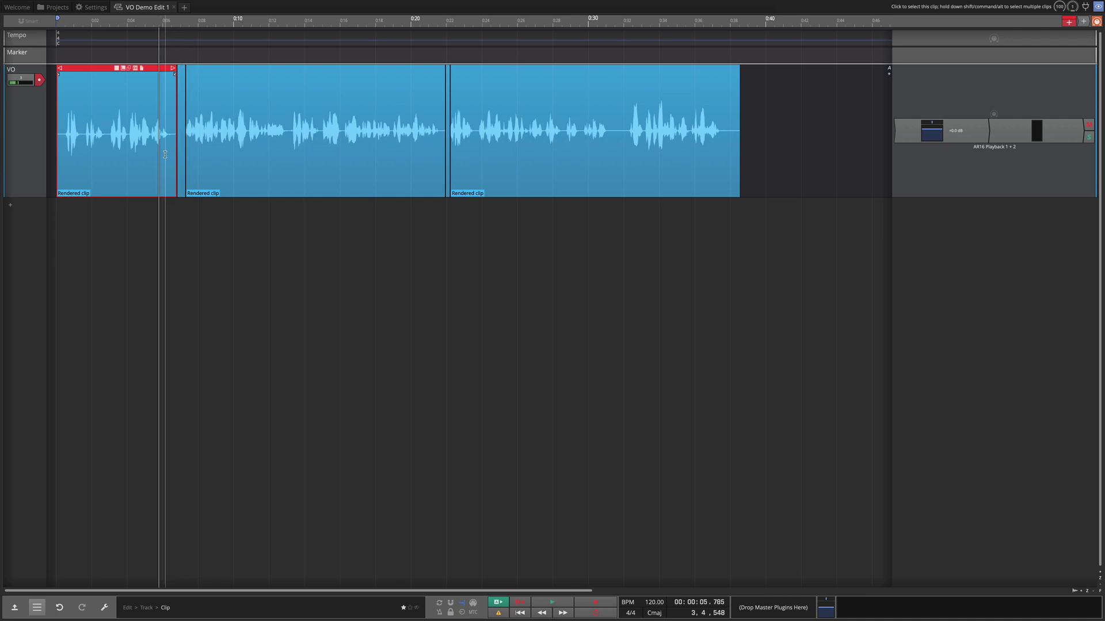
left_click_drag(170, 156, 193, 155)
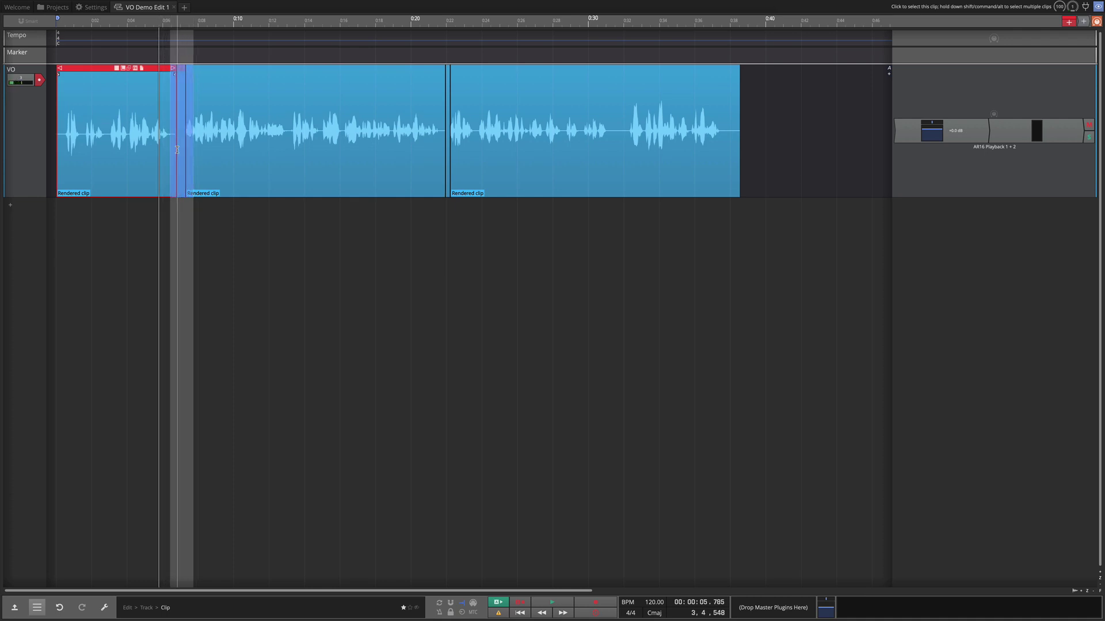
scroll(194, 154, "up", 3)
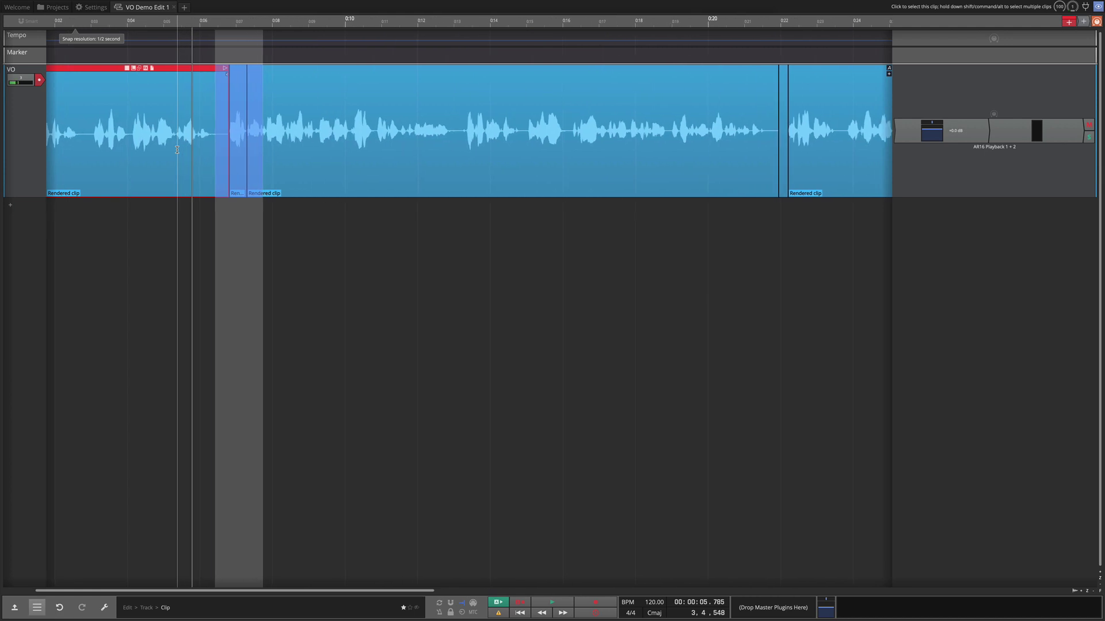
right_click(241, 136)
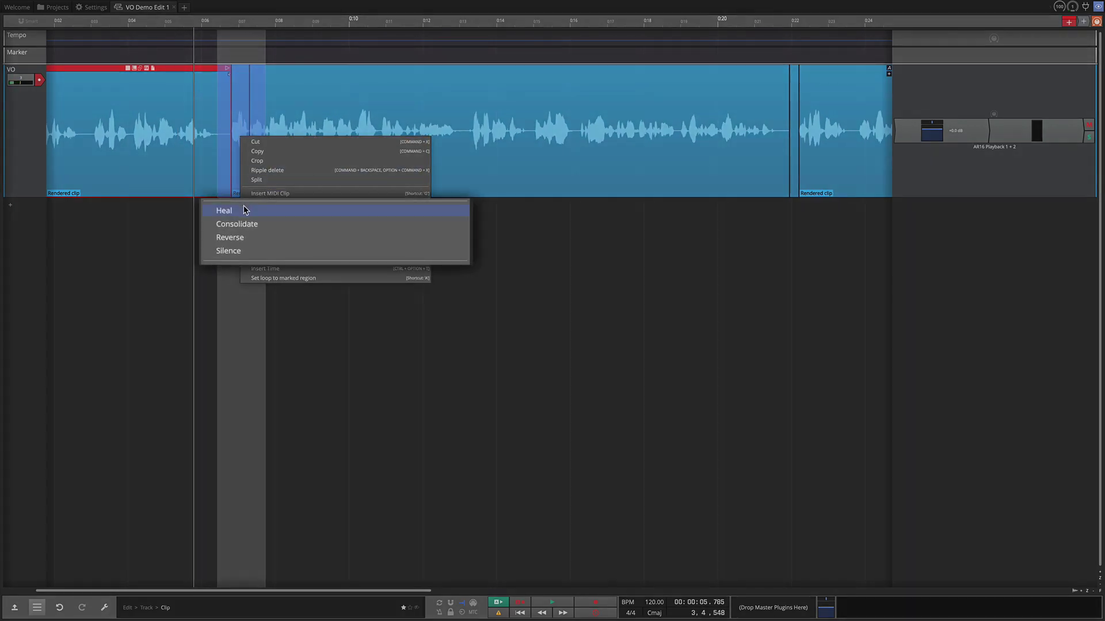
left_click(245, 211)
scroll(476, 209, "down", 3)
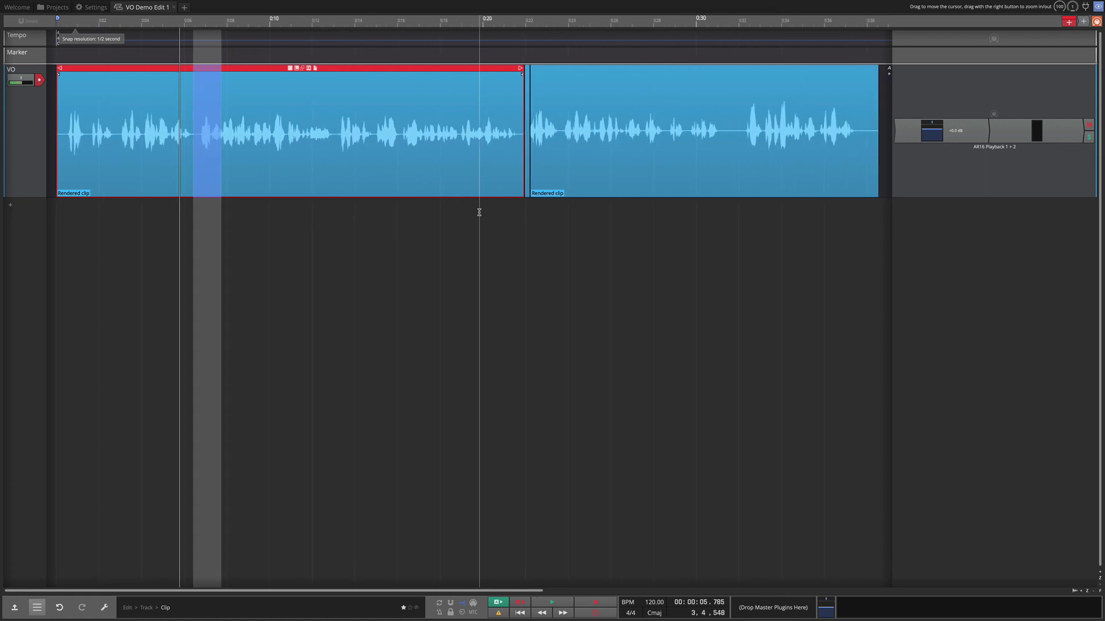
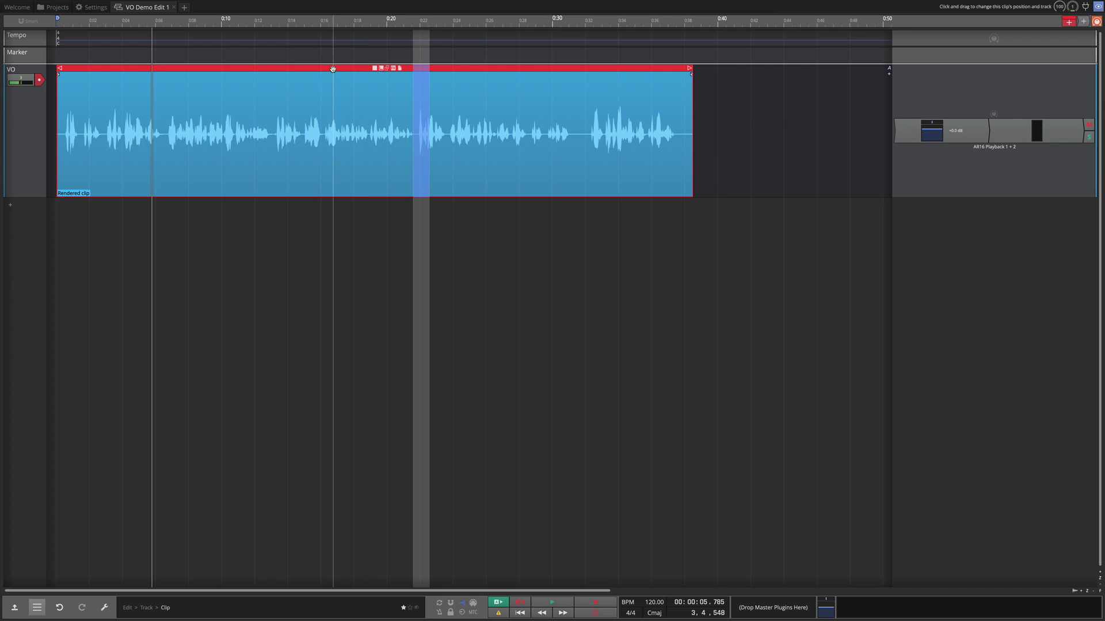
left_click(317, 248)
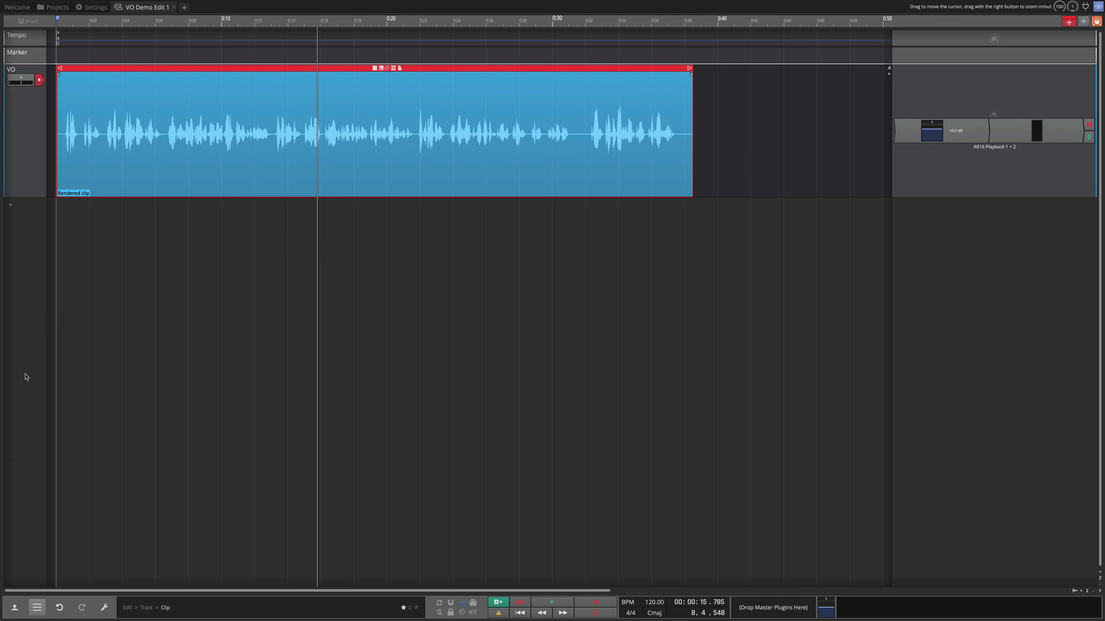
Open the settings for exporting the edit to a rendered file, turn off Stereo, and close them.
left_click(37, 609)
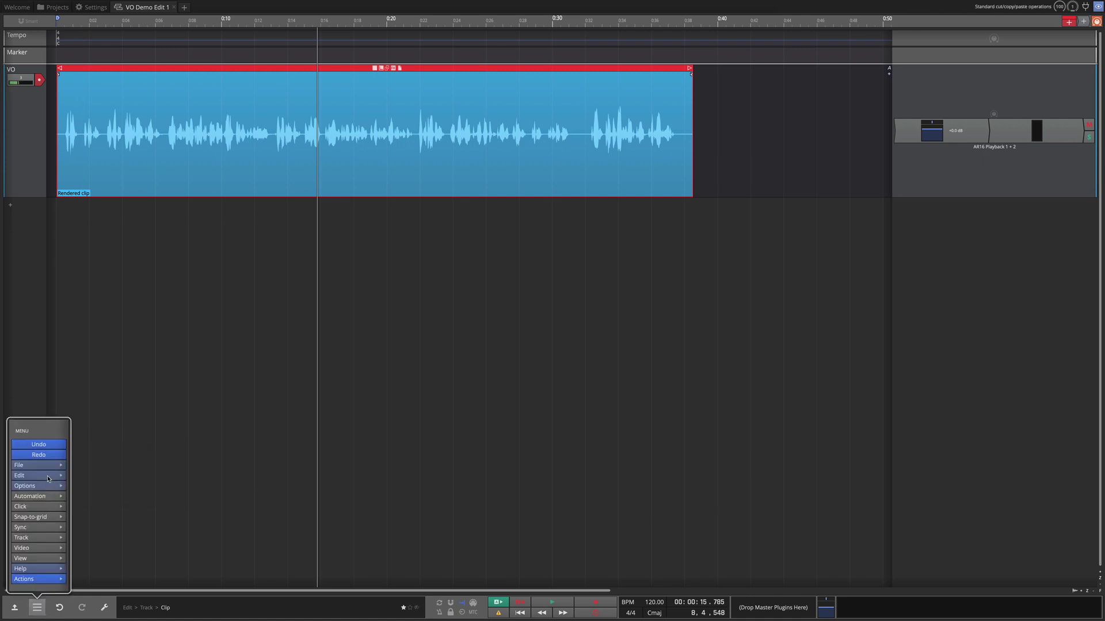
mouse_move(48, 465)
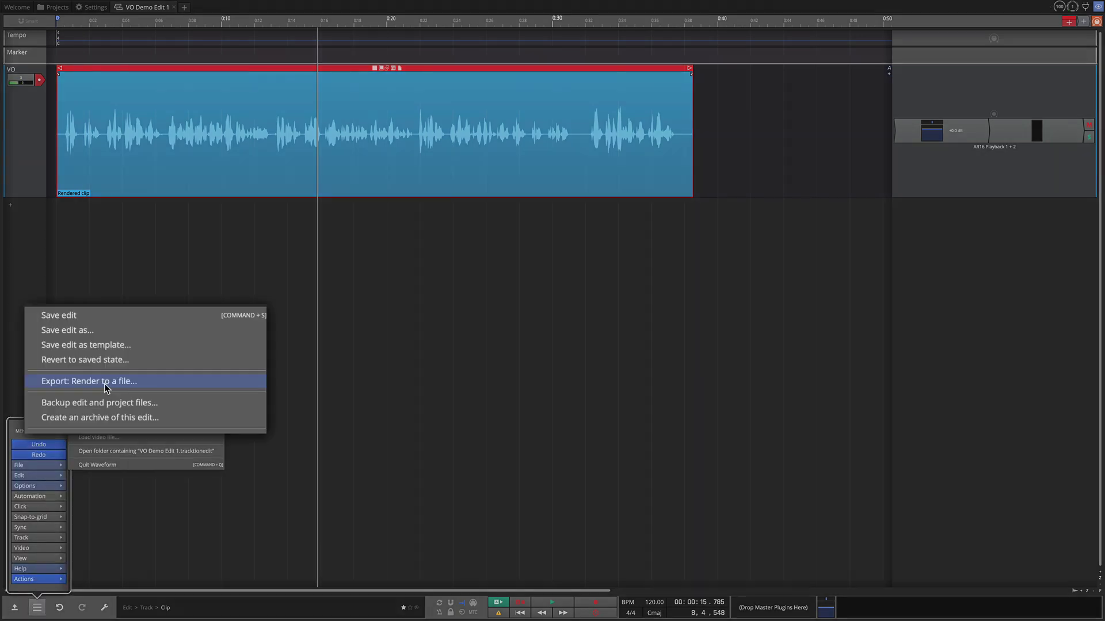
left_click(104, 383)
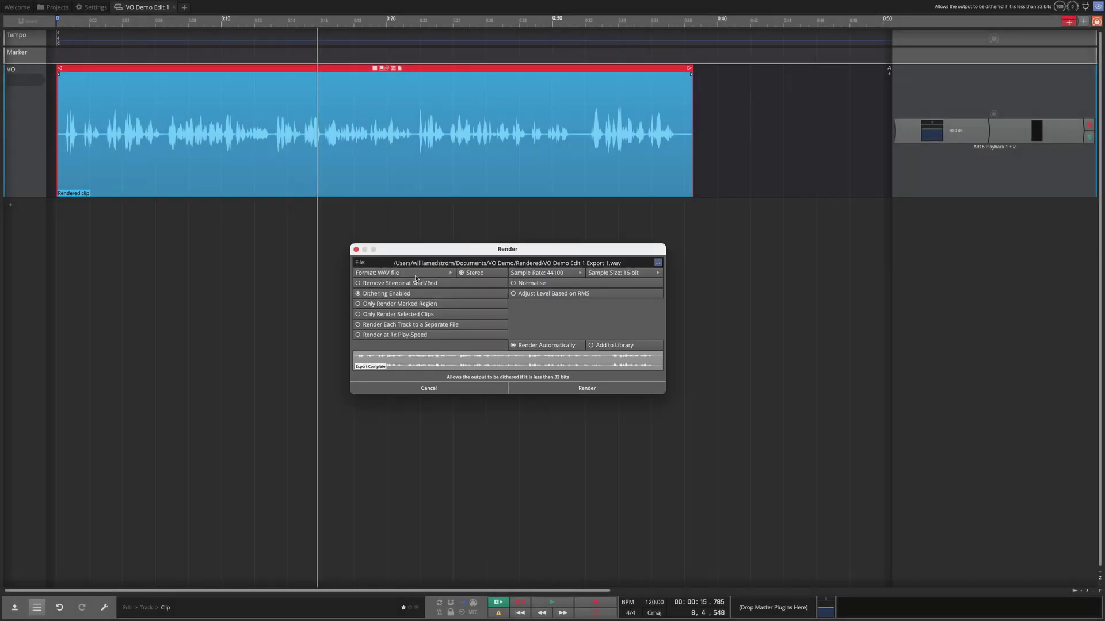
left_click(474, 274)
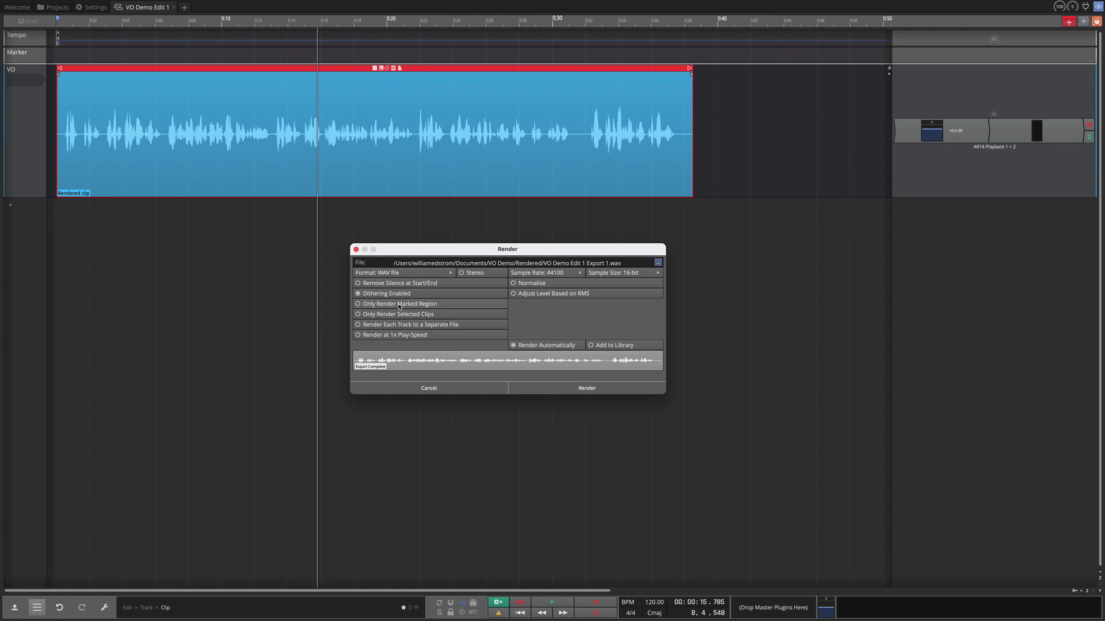
left_click(355, 249)
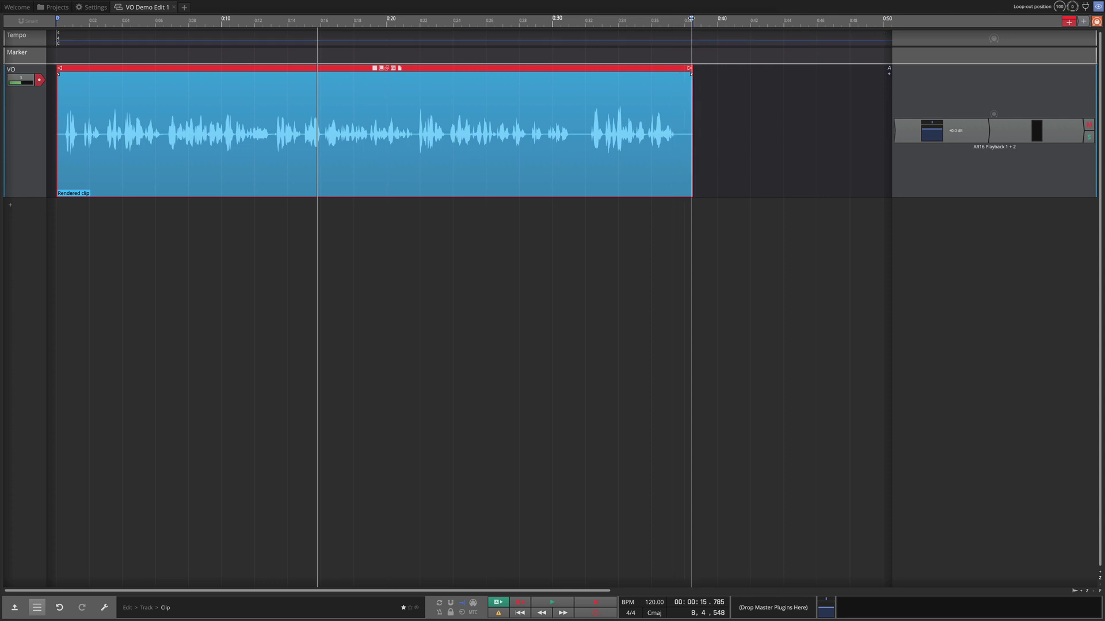
Move the loop-out point just past the end of the VO clip and set the export to Only Render Marked Region.
left_click_drag(691, 19, 694, 20)
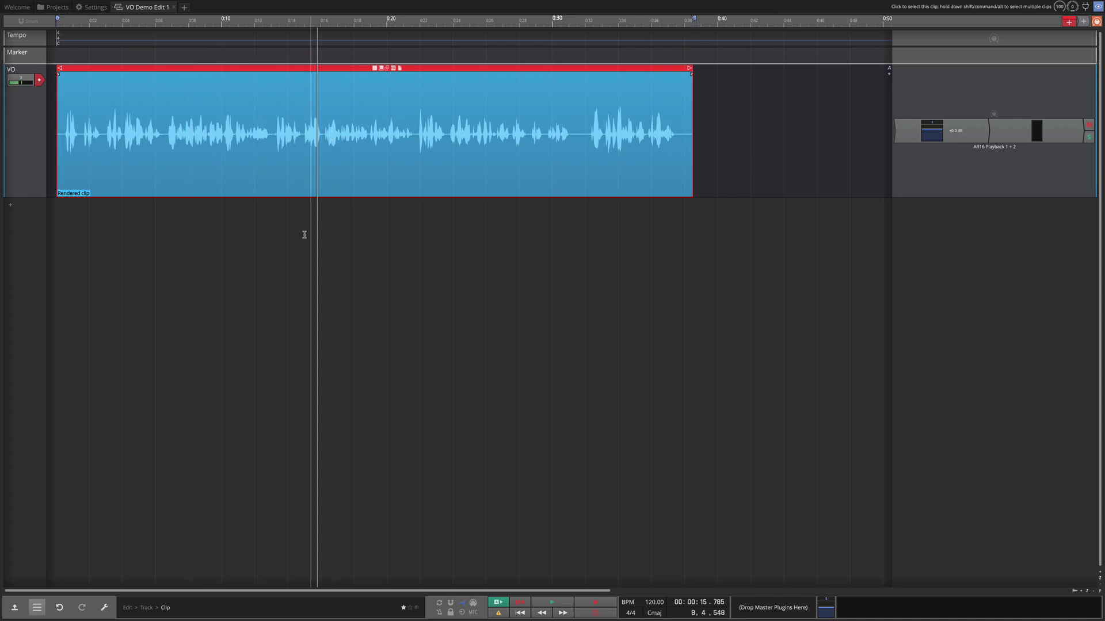
left_click(37, 607)
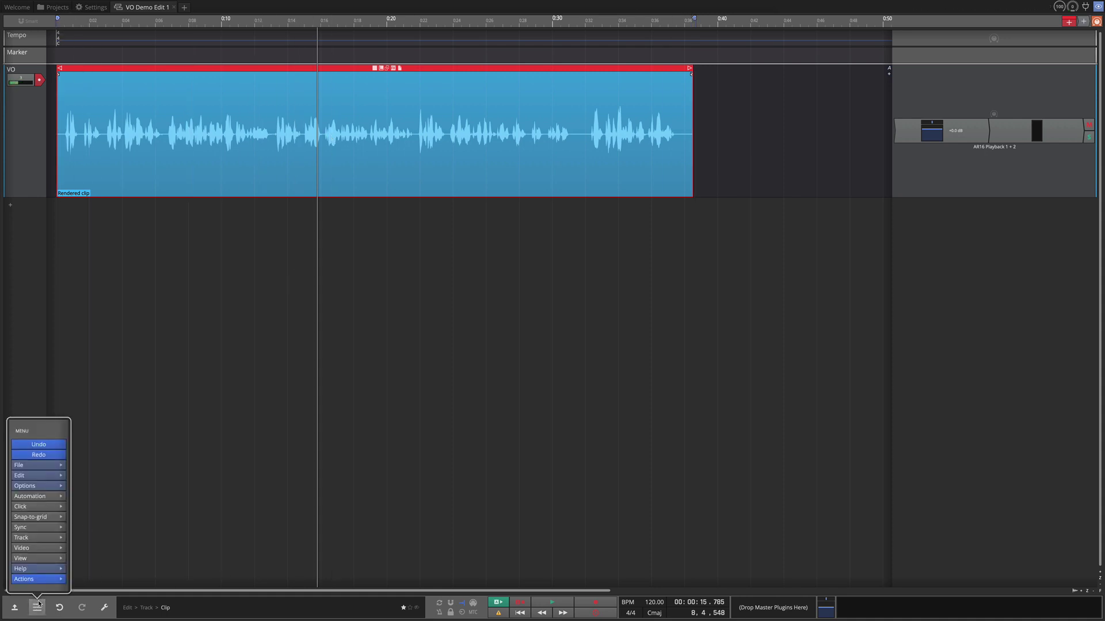
mouse_move(48, 487)
mouse_move(45, 466)
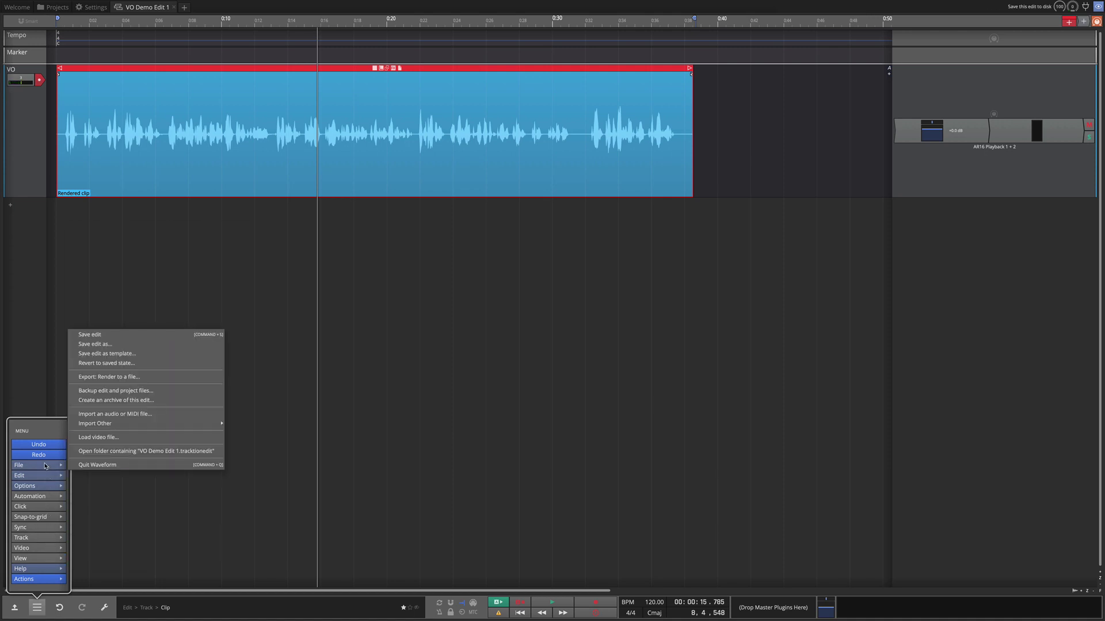
left_click(118, 378)
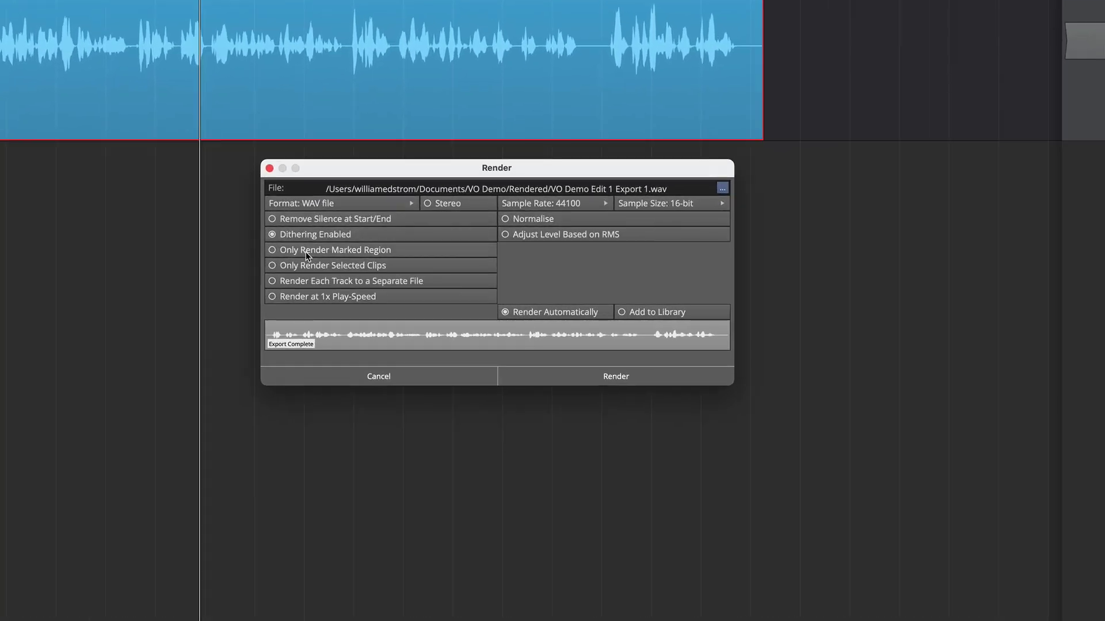
left_click(342, 250)
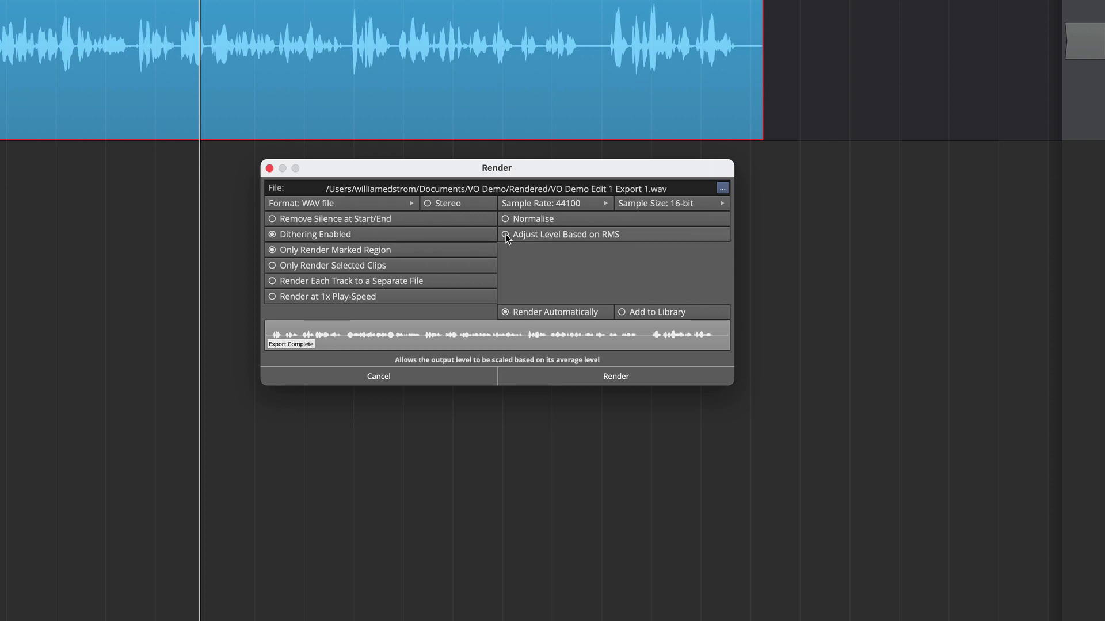
Turn on Normalise for the render and set its peak level to -3 dB.
left_click(516, 219)
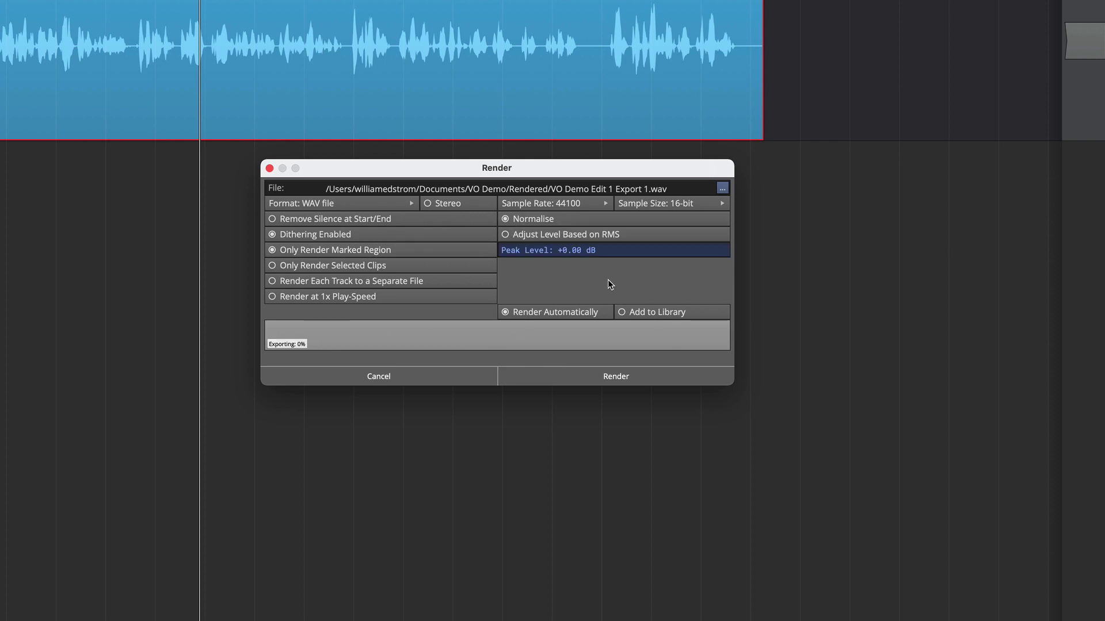
left_click(608, 247)
key("super+a")
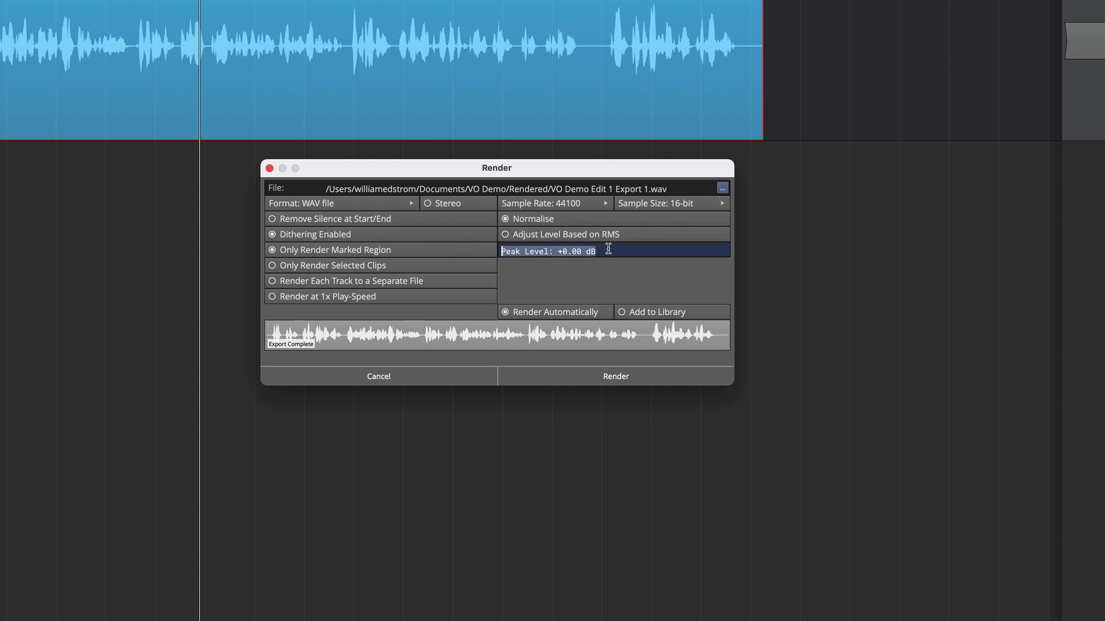
key("BackSpace")
type("-3")
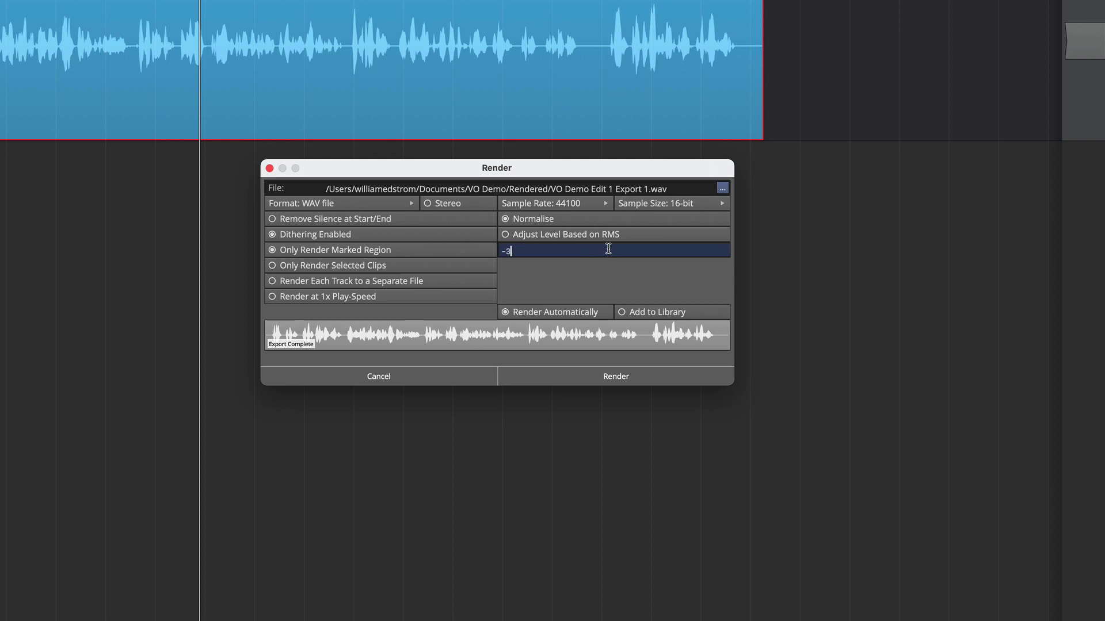
key("Return")
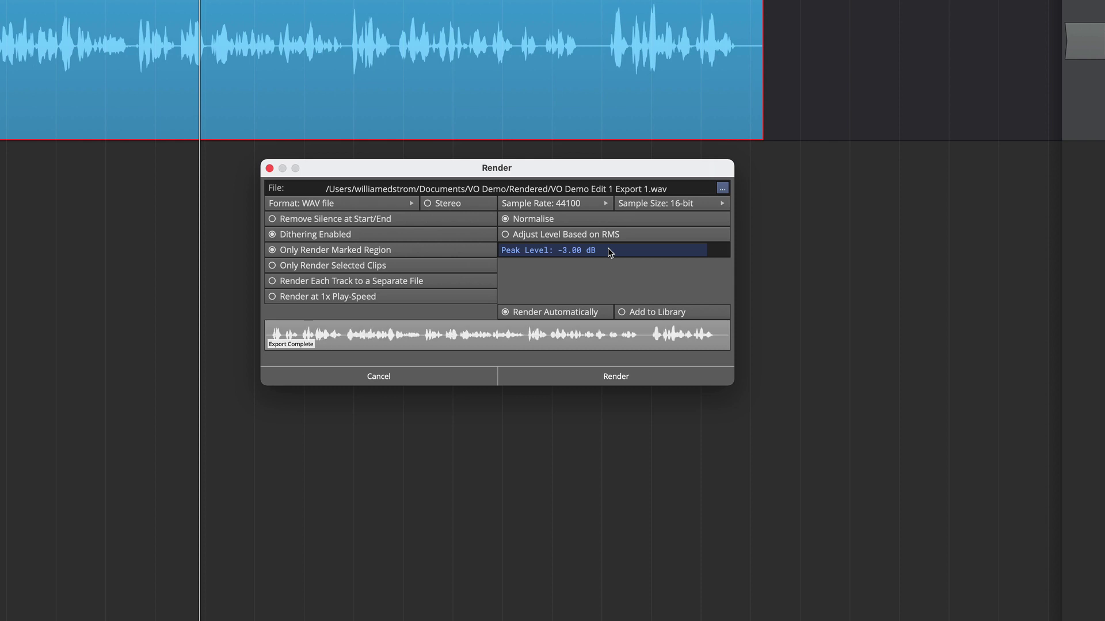
Change the render format to MP3 file with a quality of 256 Kb/s CBR.
left_click(351, 207)
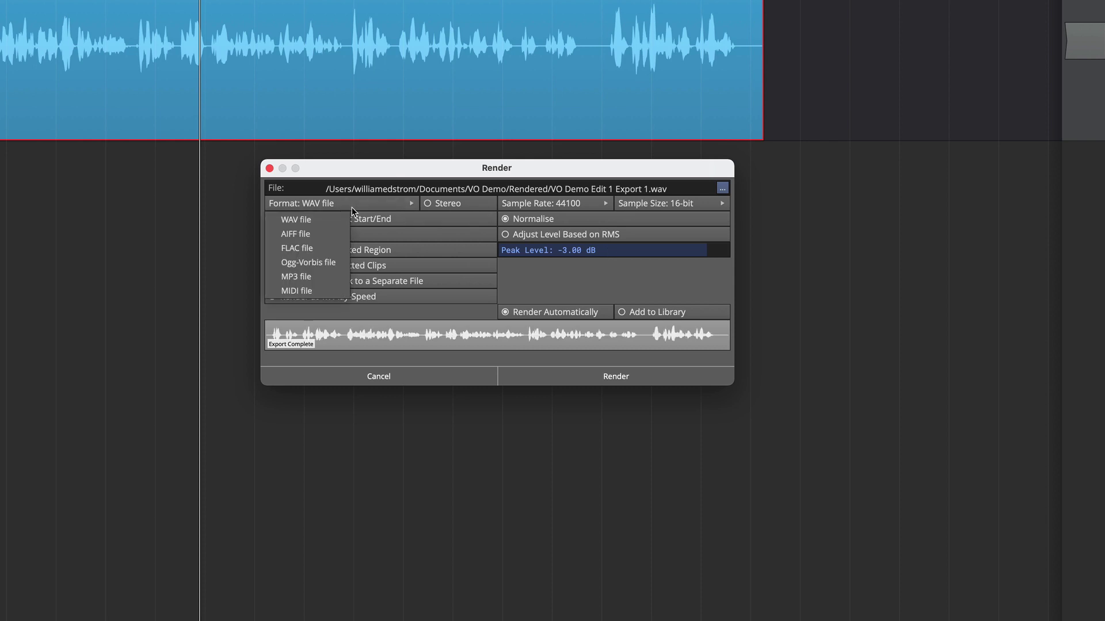
left_click(312, 278)
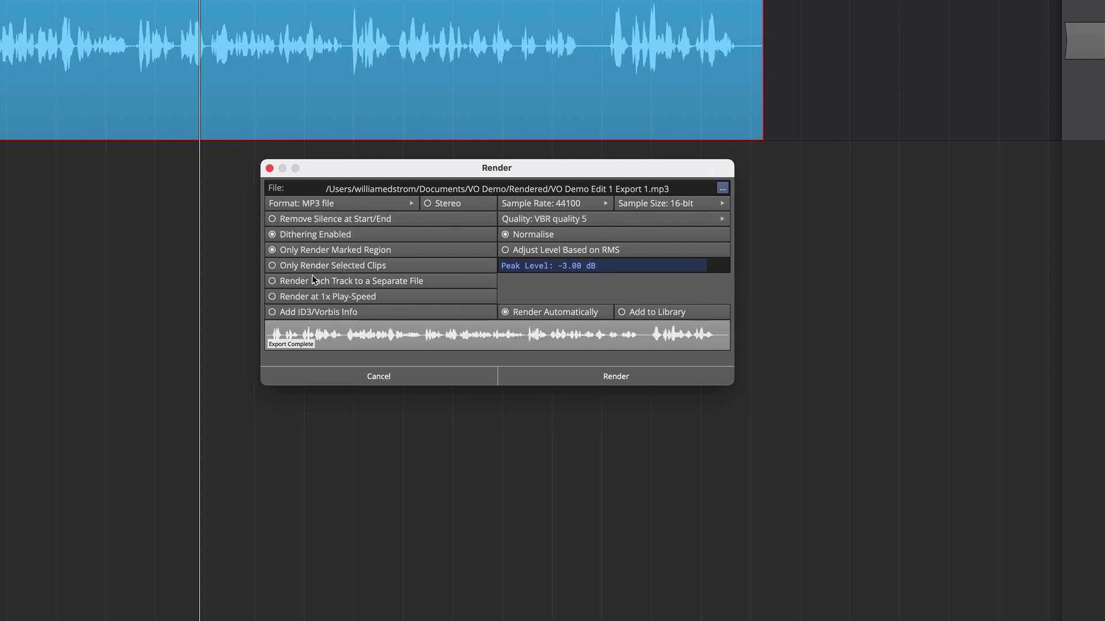
left_click(599, 220)
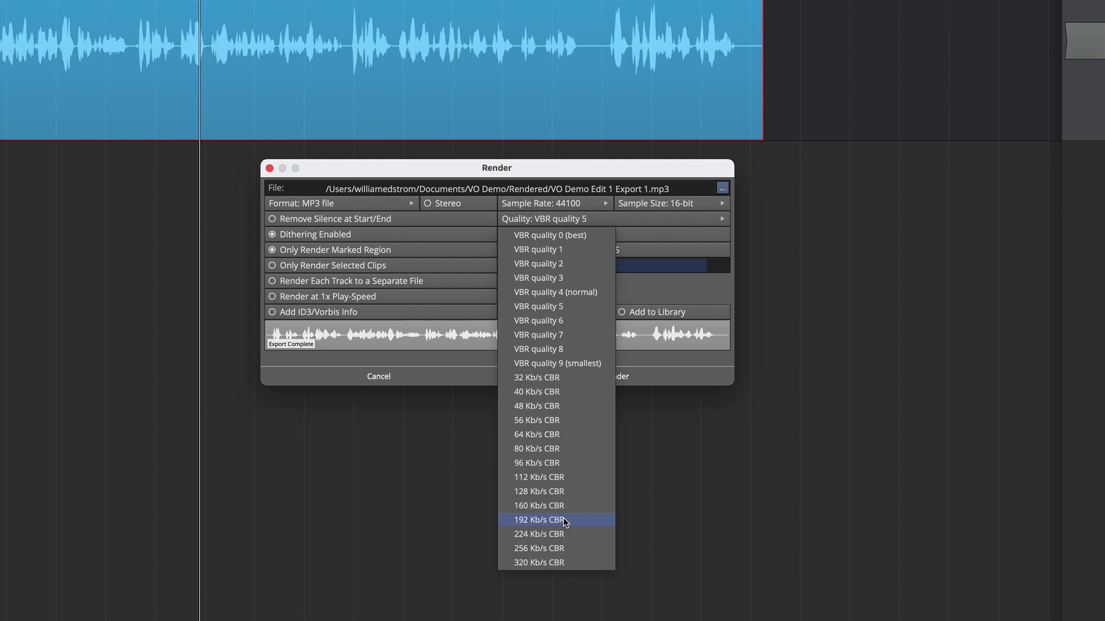
left_click(561, 552)
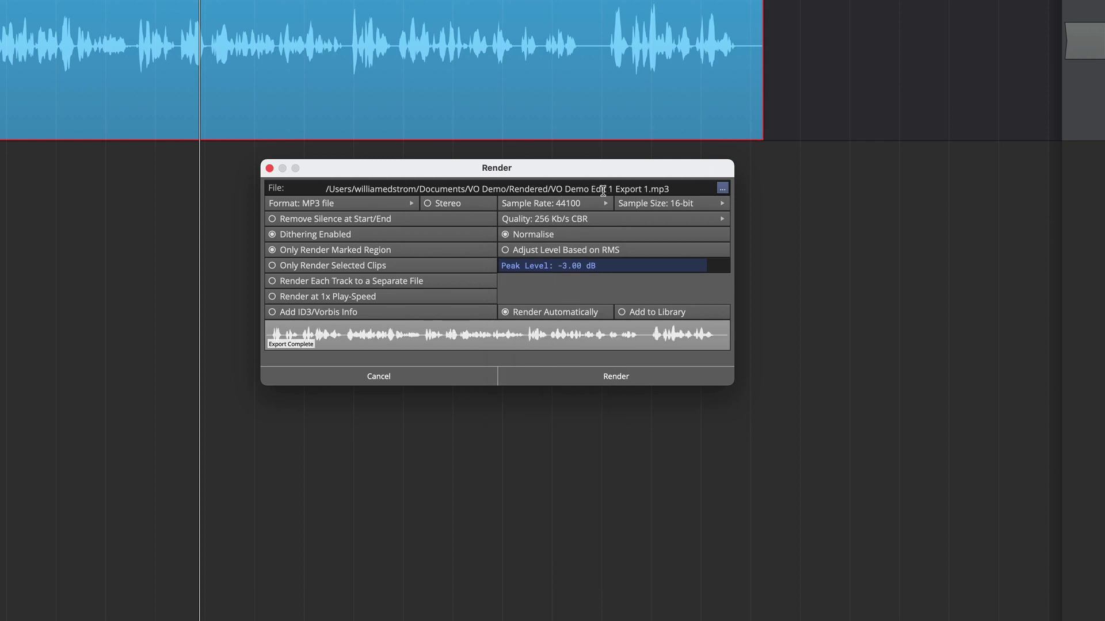
Set the export destination to the Desktop under the name VO Demo Edit 1 Export 1 and render the file.
left_click(722, 189)
left_click(647, 197)
left_click(561, 126)
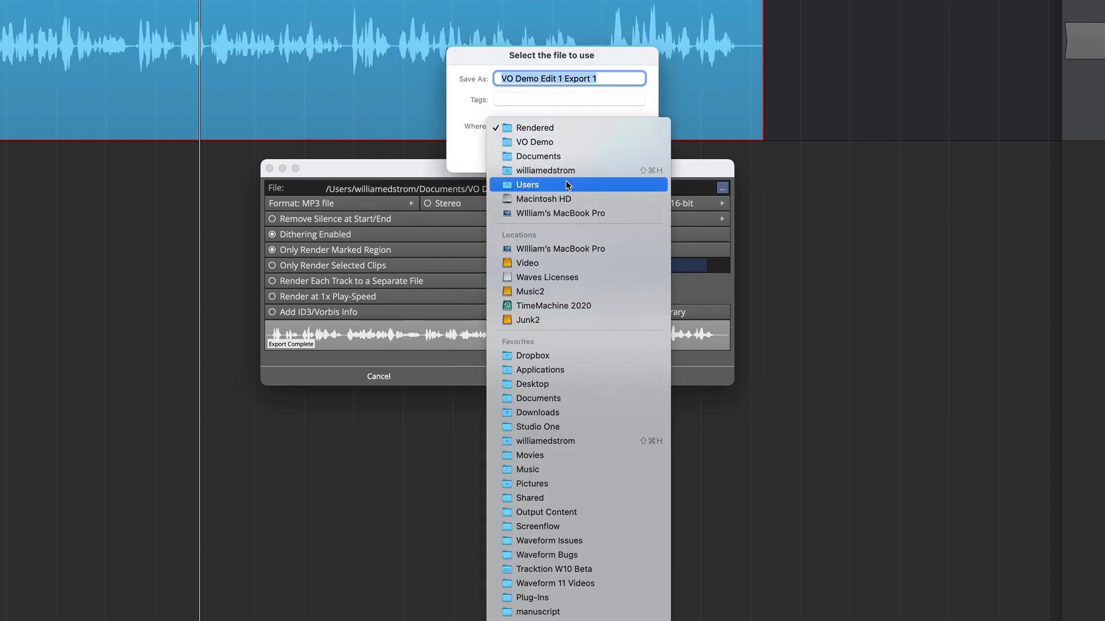
left_click(555, 477)
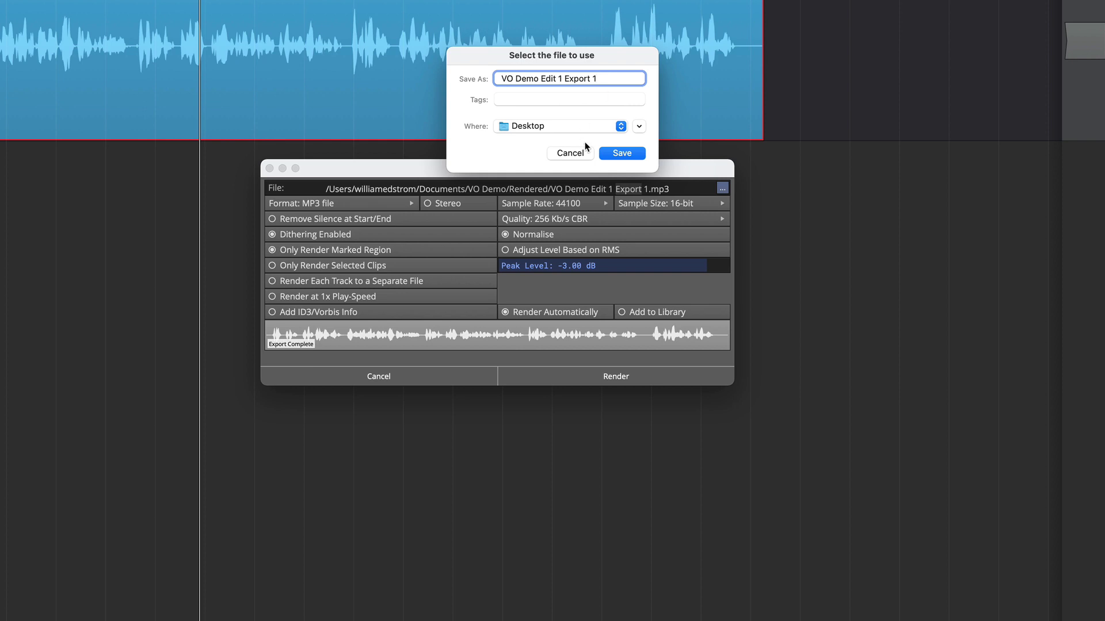
left_click(619, 154)
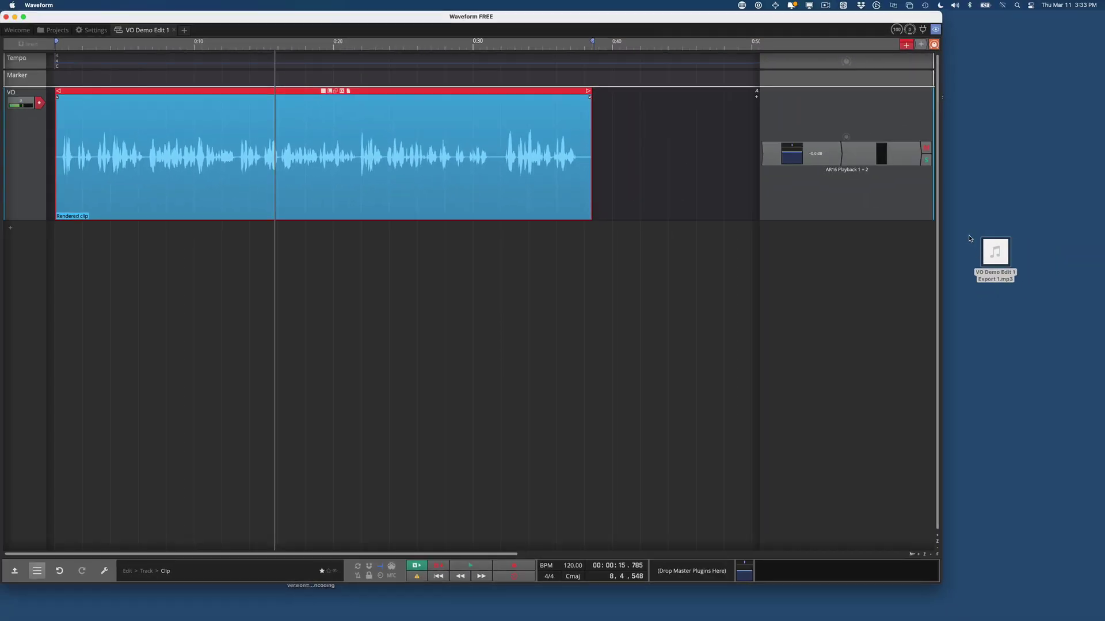
Switch to the Finder desktop and preview the exported VO Demo Edit 1 Export 1.mp3 by playing and stopping it.
left_click(996, 253)
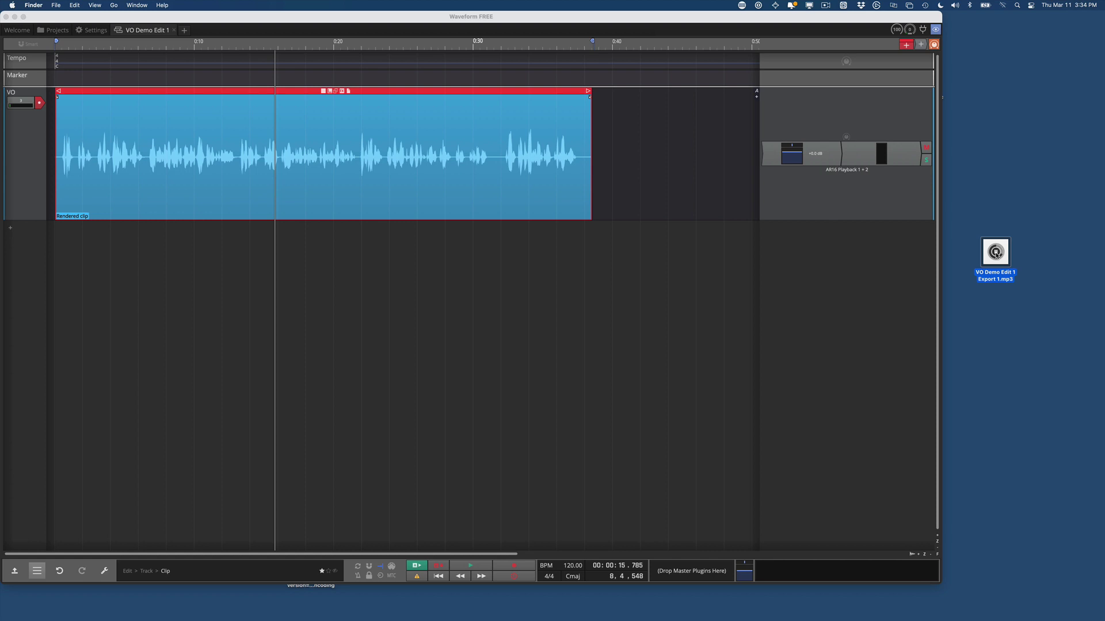
left_click(996, 255)
left_click(996, 254)
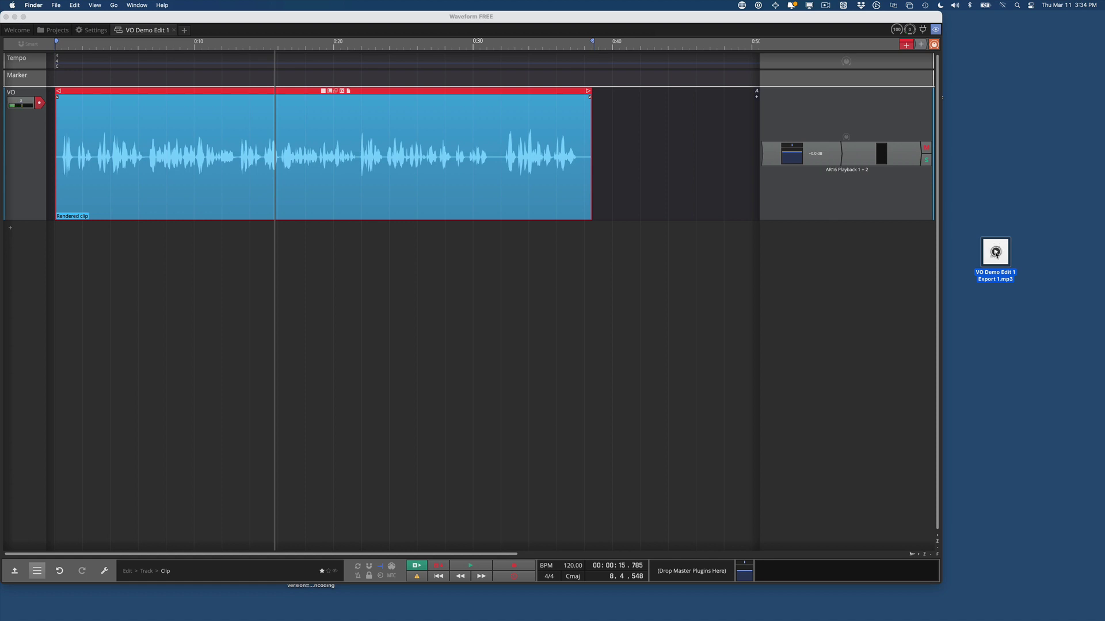